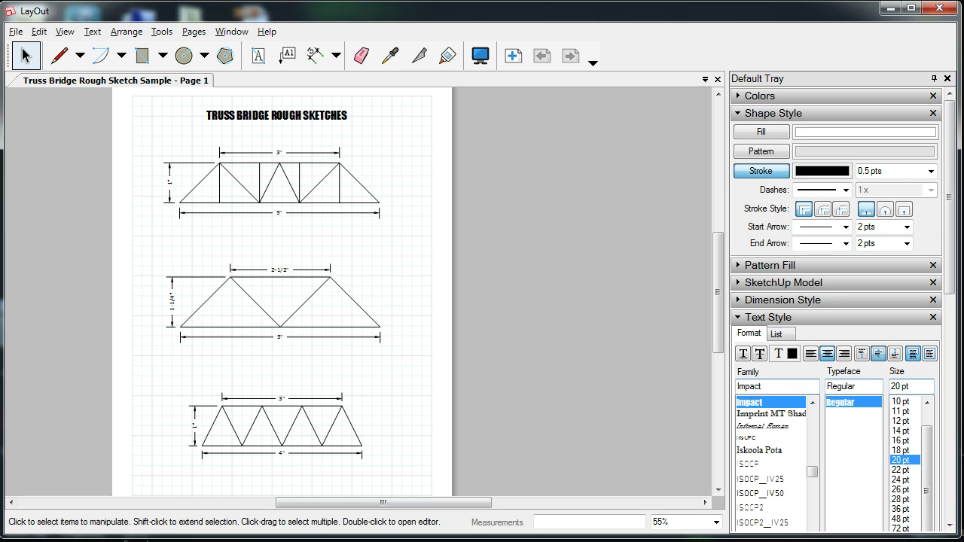
Step: Switch to the browser and open Bridge SketchUp ORTHO Tutorial.pdf from the Bridge SketchUp Assignments as a full-page document
key(alt+Tab)
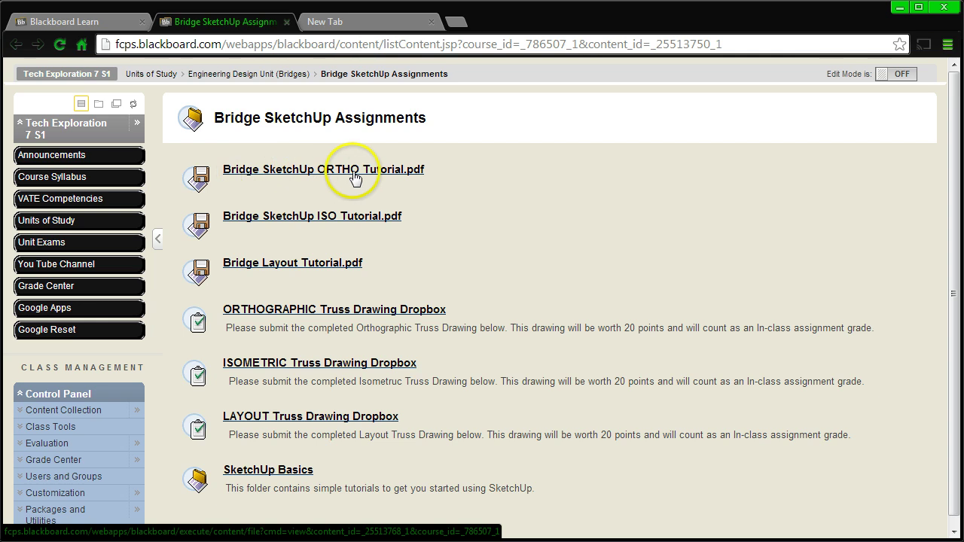
click(281, 172)
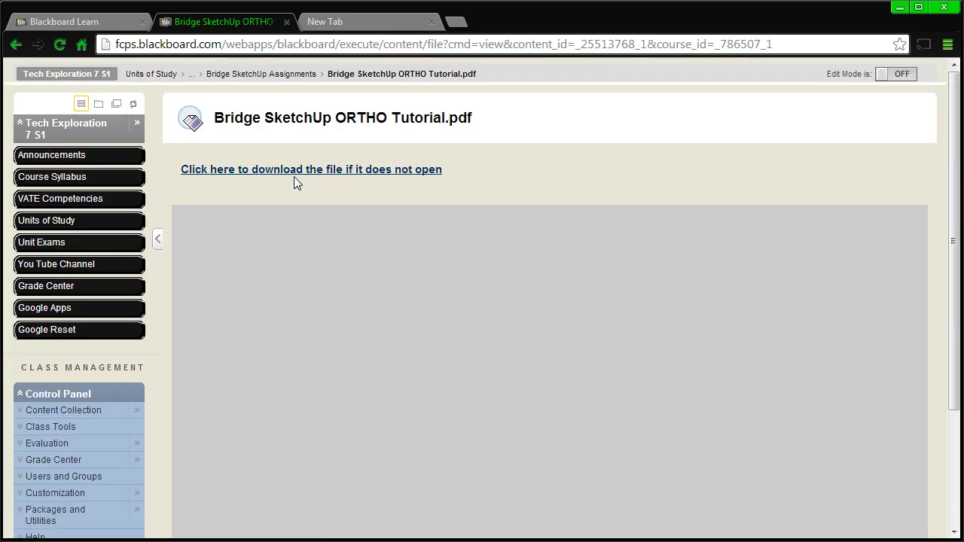
scroll(526, 358, down, 5)
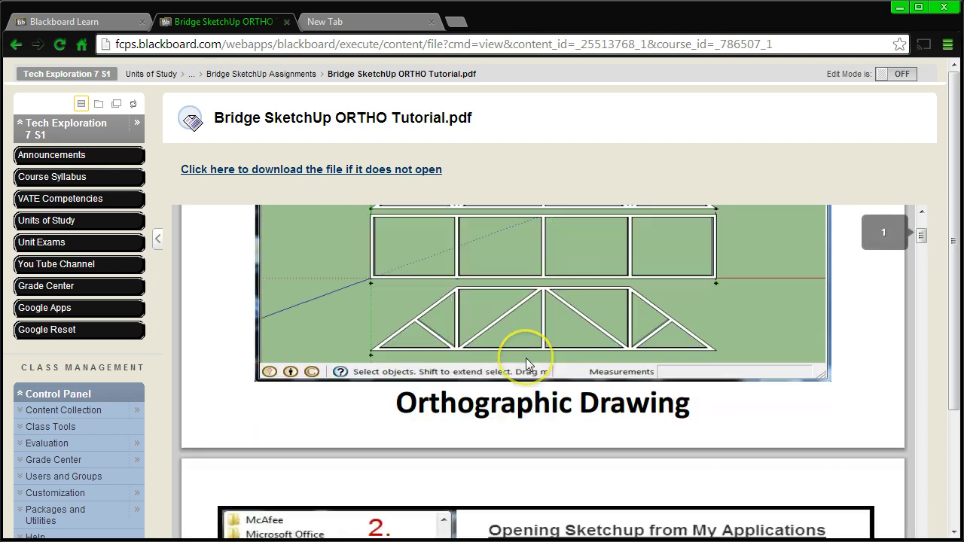
scroll(526, 357, up, 5)
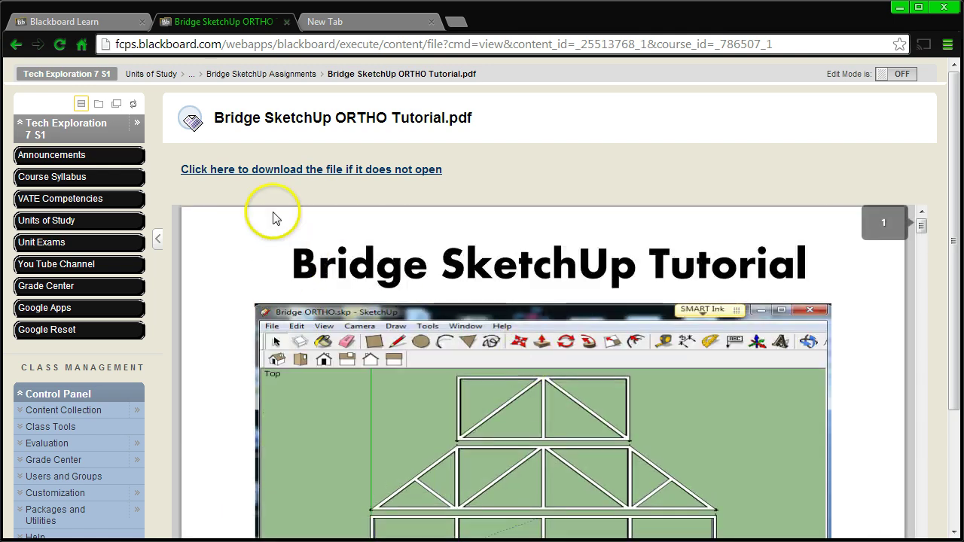
click(254, 172)
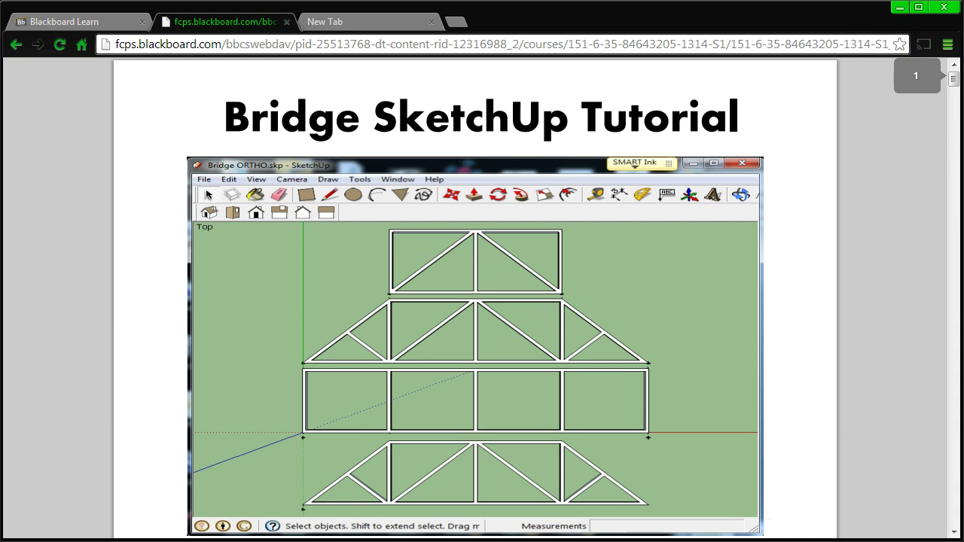
Step: Return to LayOut and examine the first truss and its dimensions on the Truss Bridge Rough Sketches page
click(898, 9)
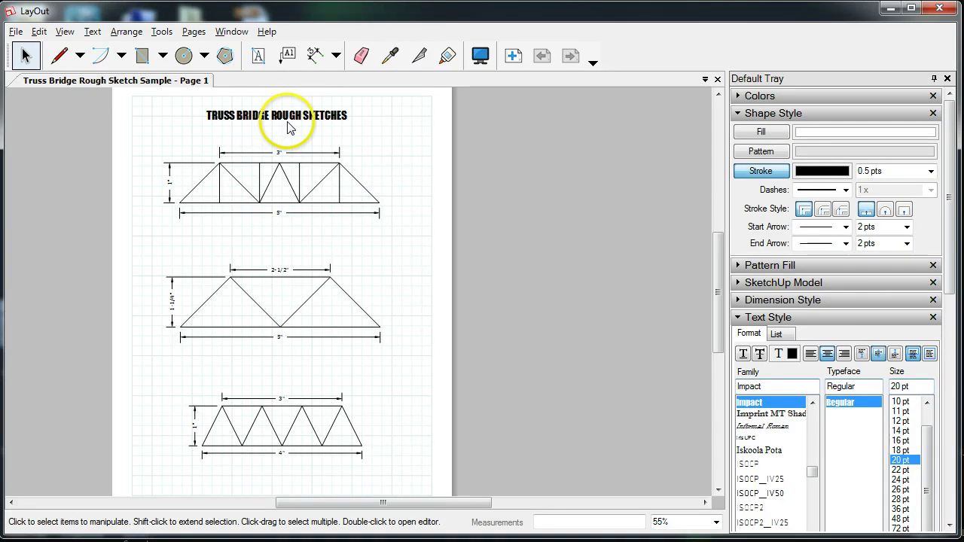
scroll(285, 142, up, 2)
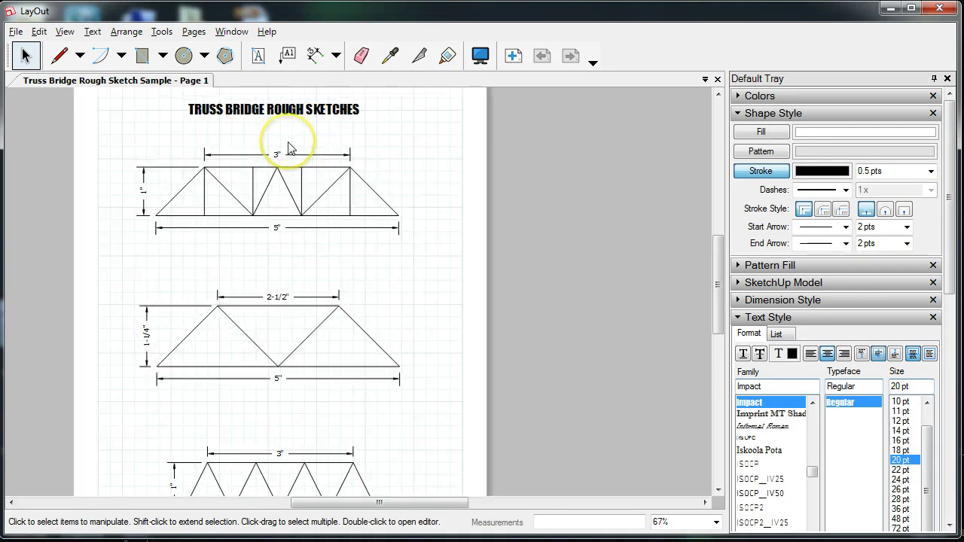
scroll(275, 143, up, 3)
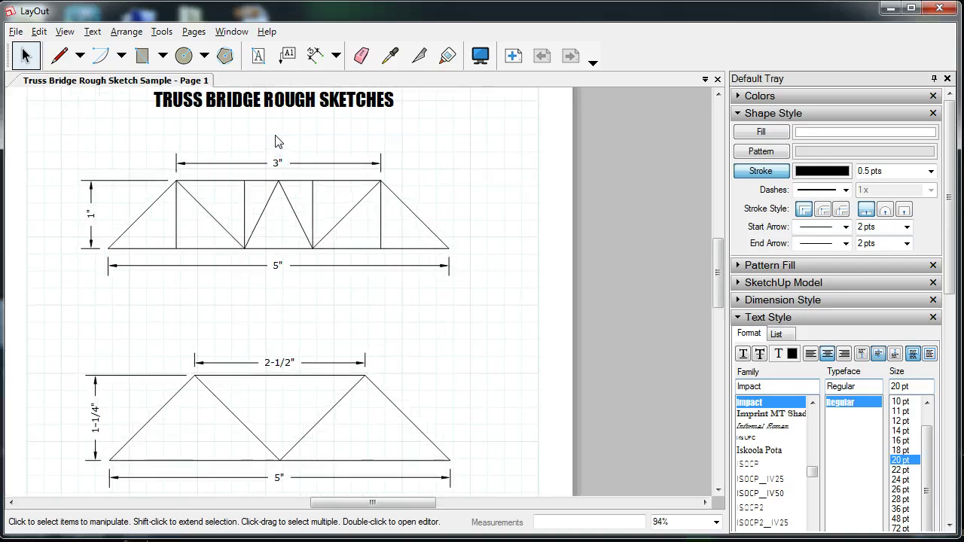
scroll(275, 142, up, 1)
scroll(198, 138, up, 2)
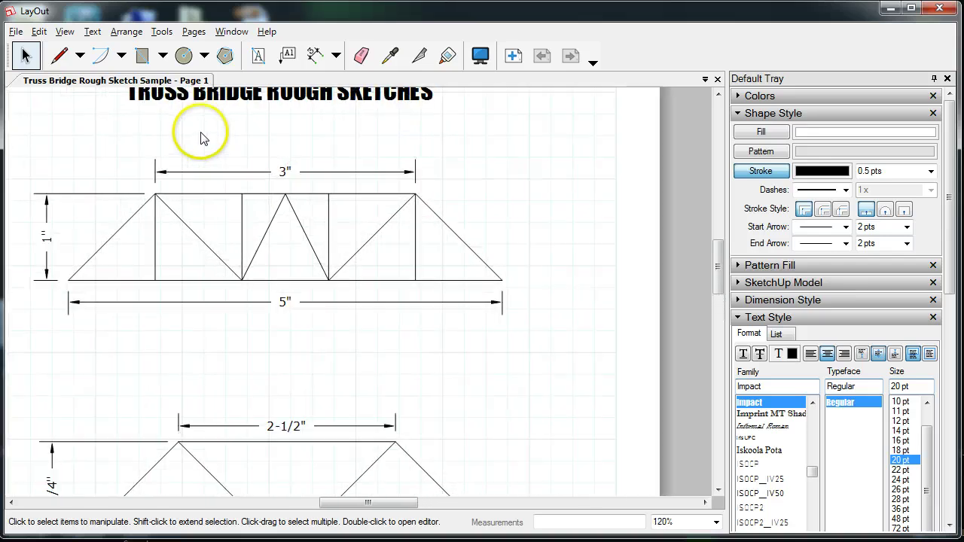
drag(367, 503, 354, 503)
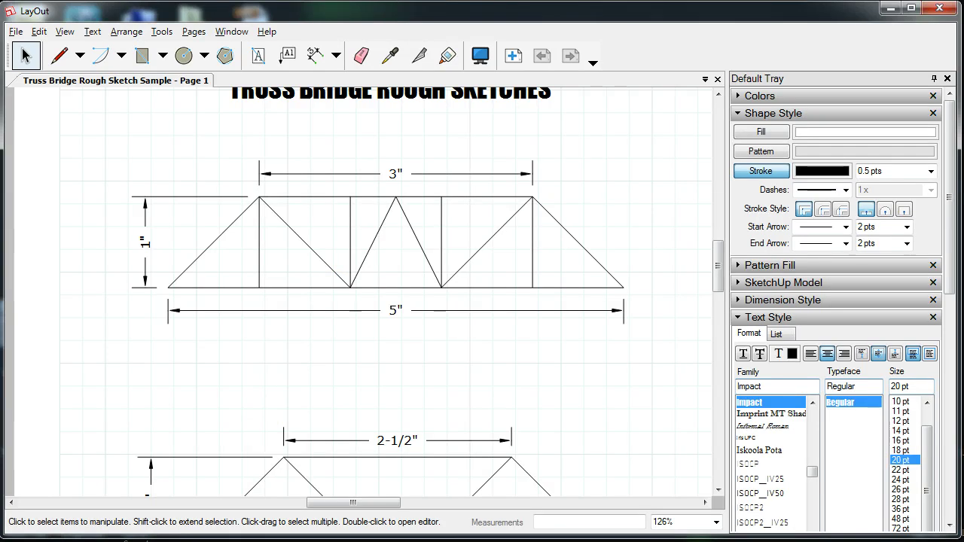
Step: Launch Google SketchUp 8 from the My Applications folder and start a new model
key(super)
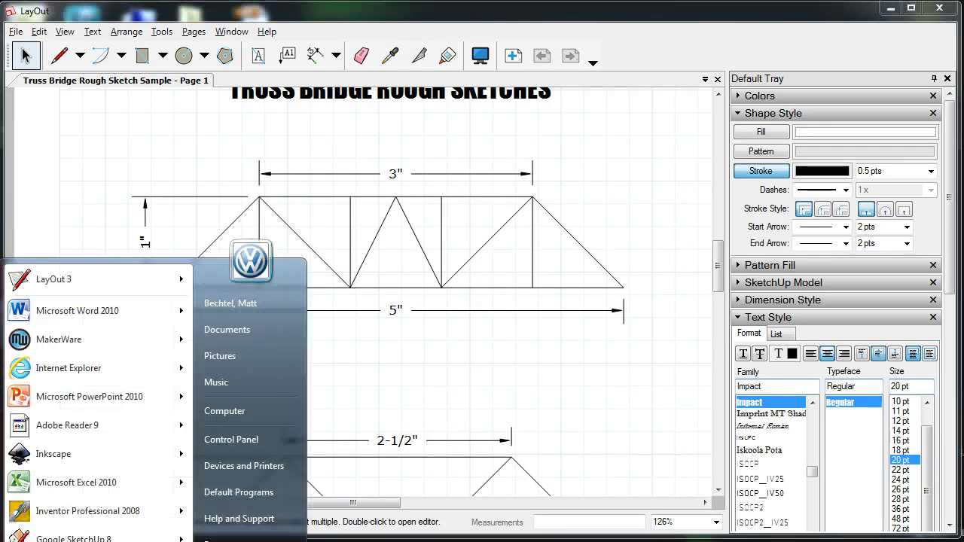
click(75, 539)
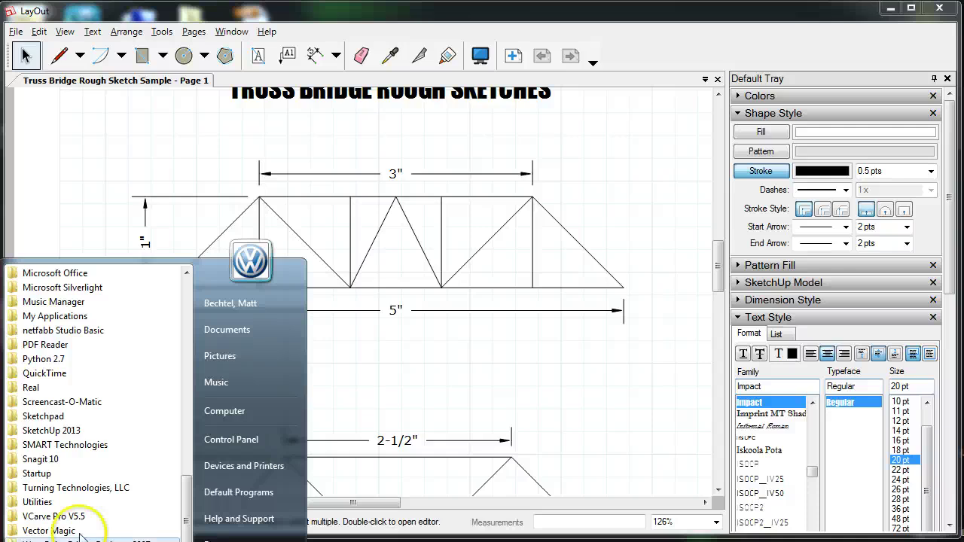
click(79, 320)
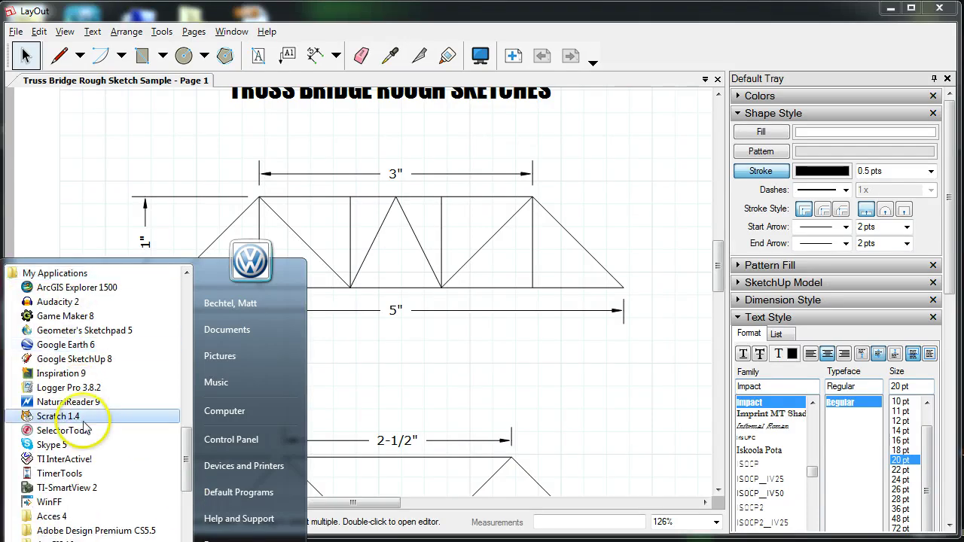
drag(187, 470, 187, 450)
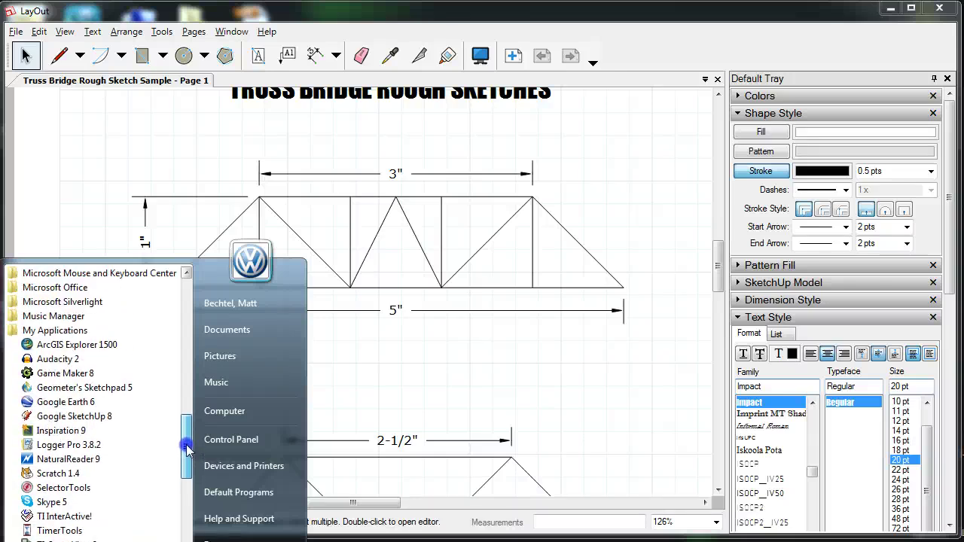
click(105, 423)
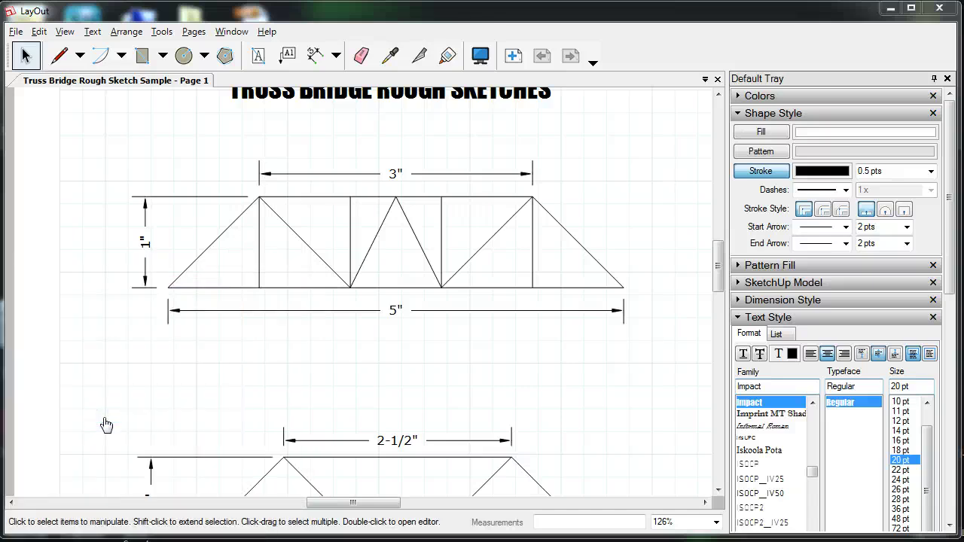
click(123, 415)
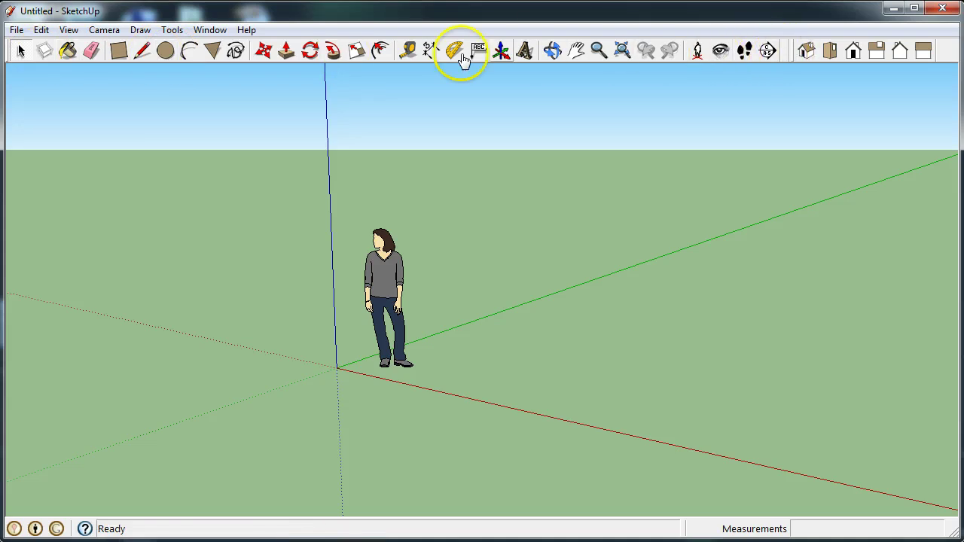
Step: Check which toolbars are enabled, including the Large Tool Set and Views
click(67, 30)
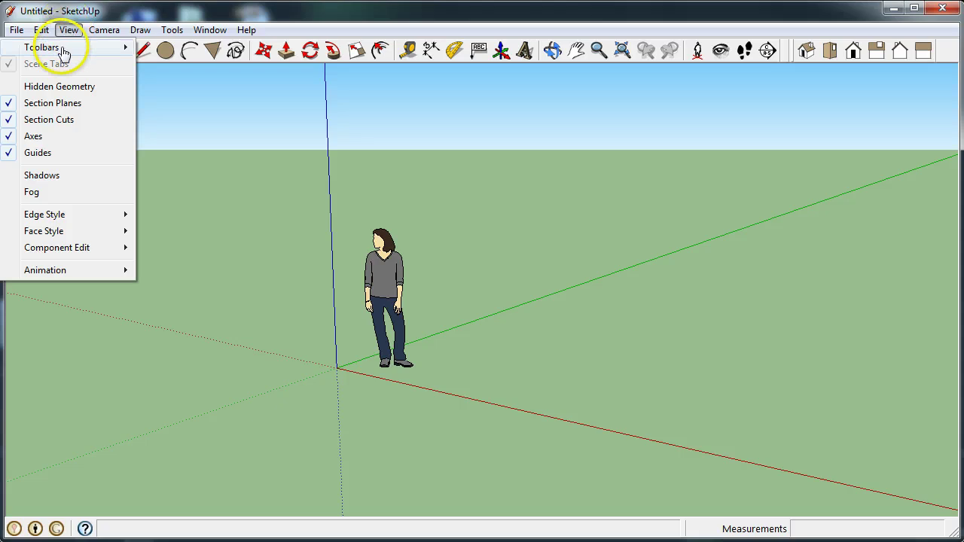
mouse_move(63, 52)
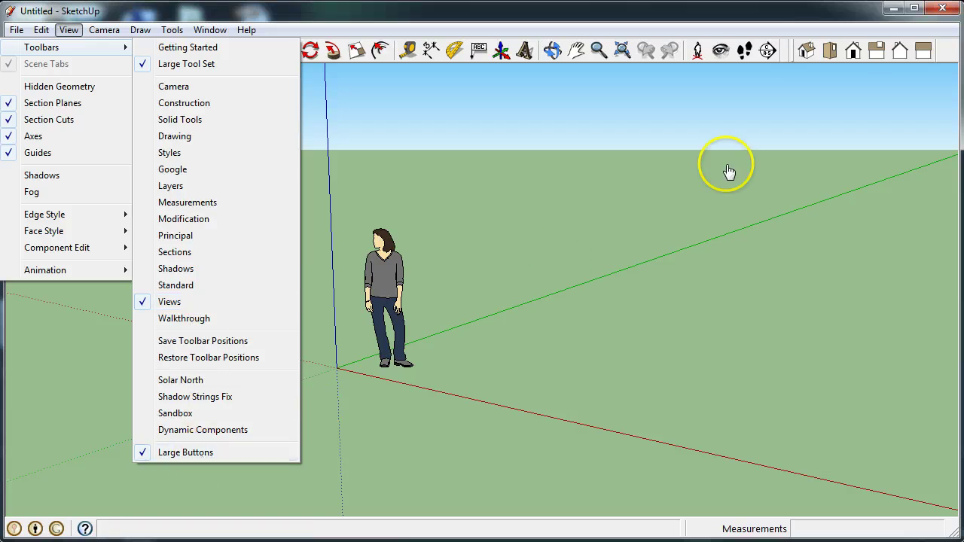
click(790, 29)
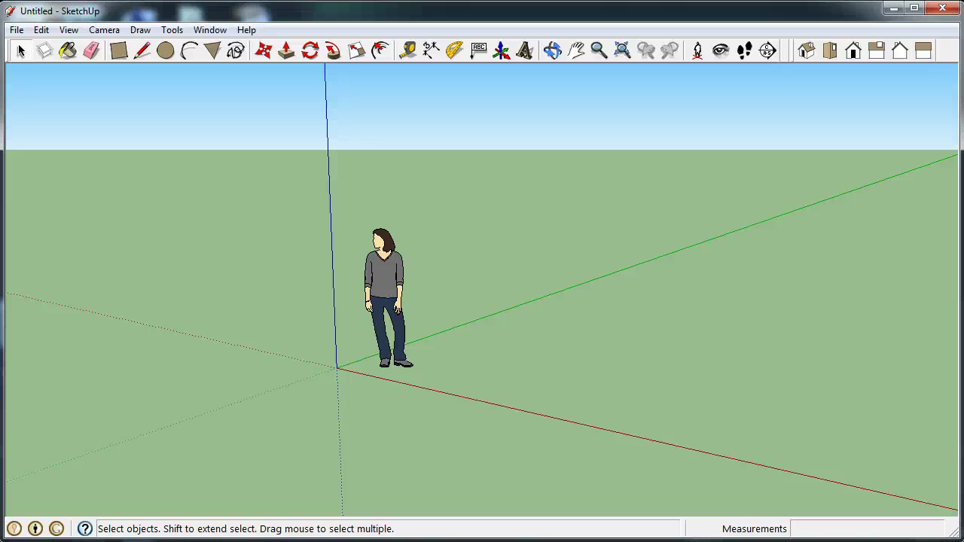
Step: Delete the default person figure standing near the origin
key(ctrl+a)
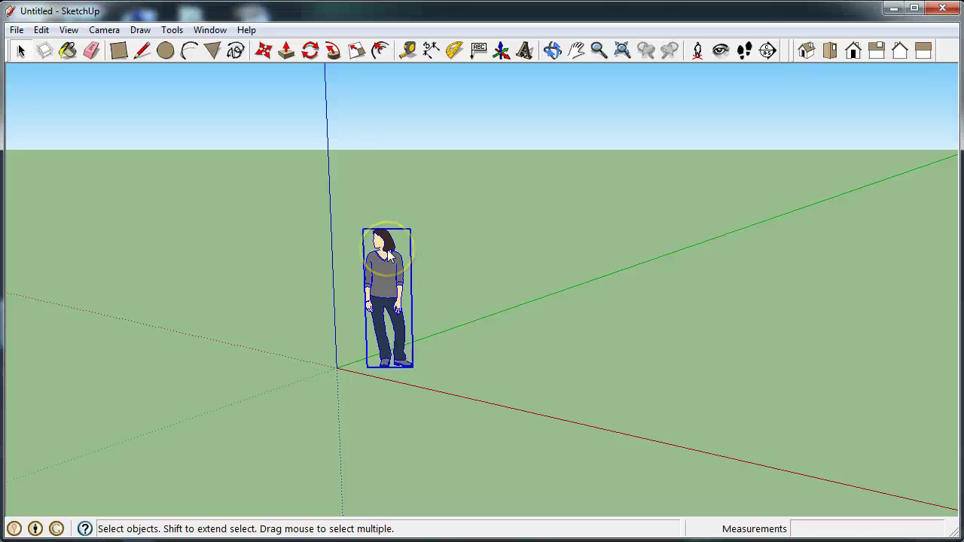
key(Delete)
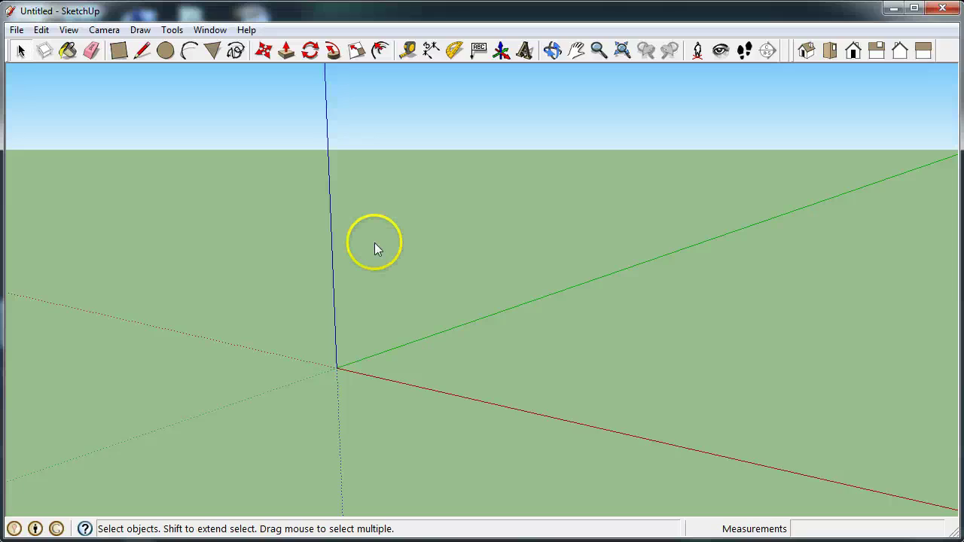
Step: Draw a 10 by 3 inch rectangle on the ground from the origin and show it in Top view
click(119, 51)
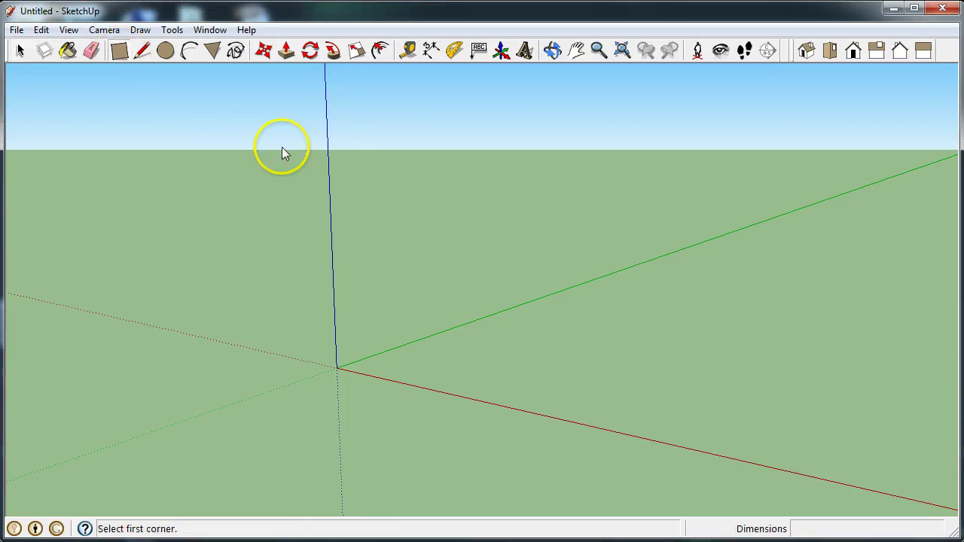
click(341, 370)
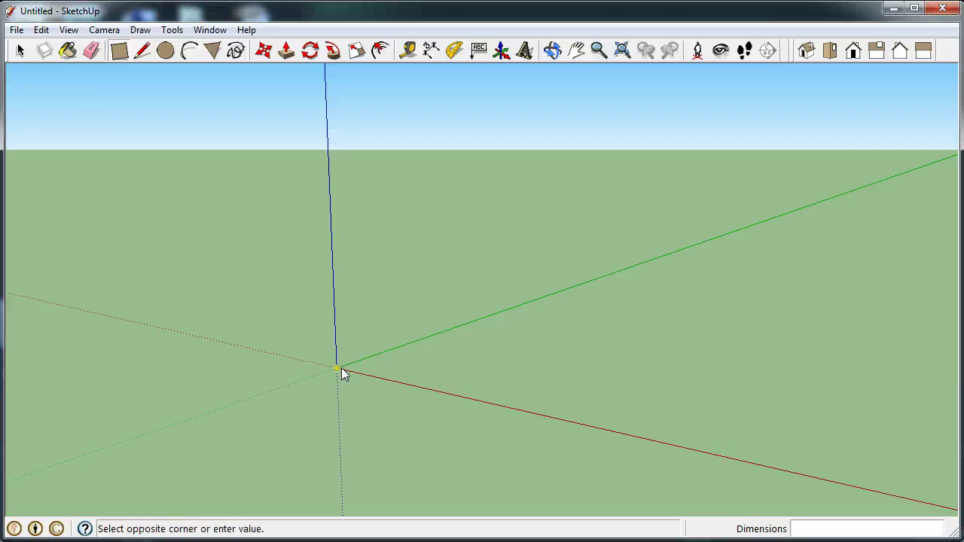
drag(341, 368, 794, 310)
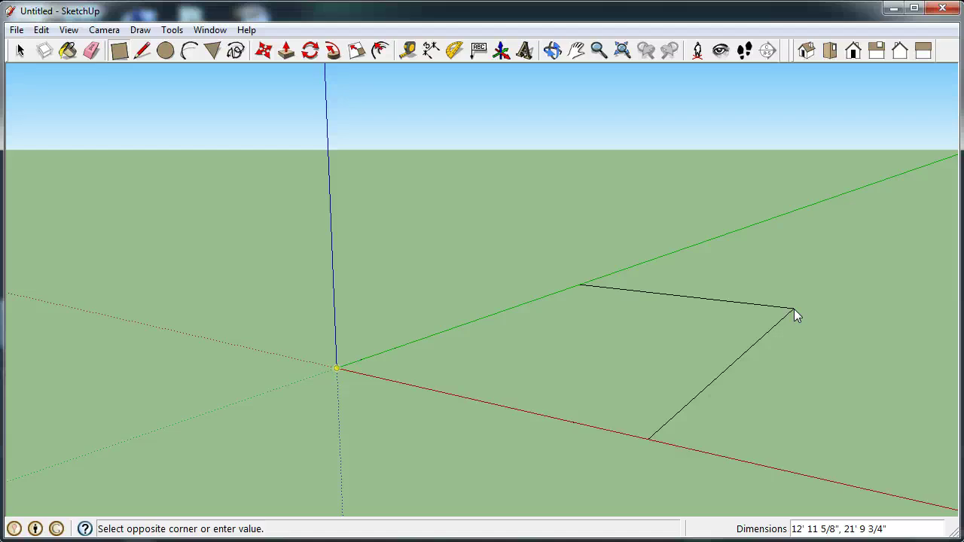
drag(794, 309, 818, 314)
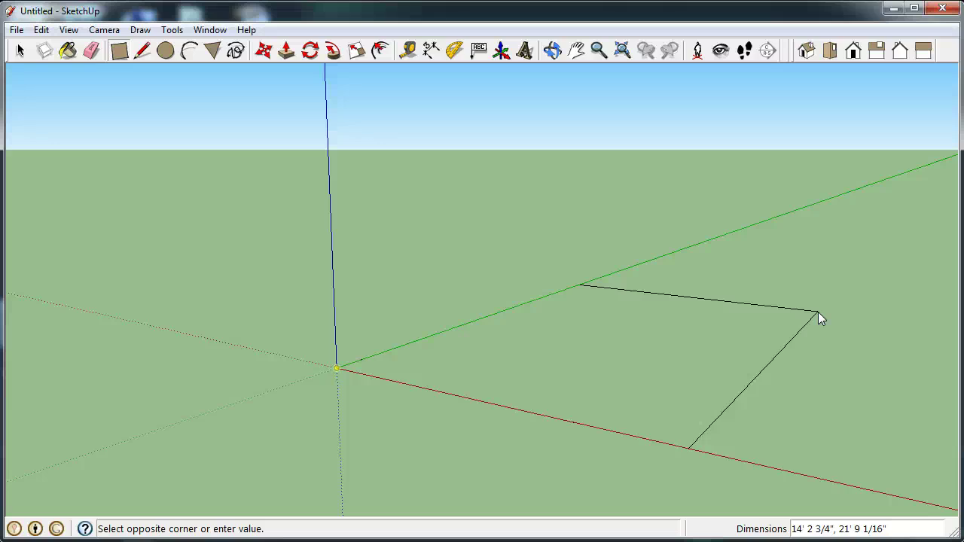
text(10)
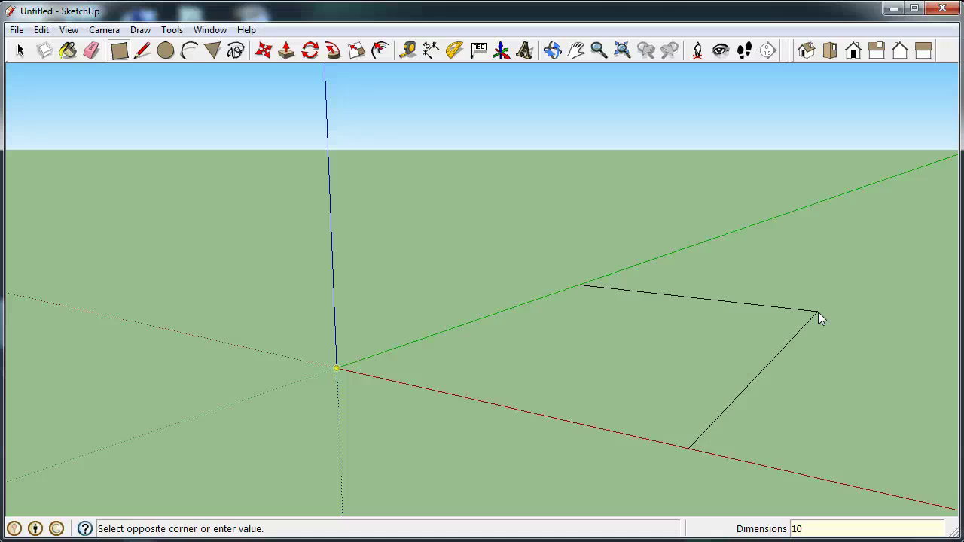
text(,3)
key(Escape)
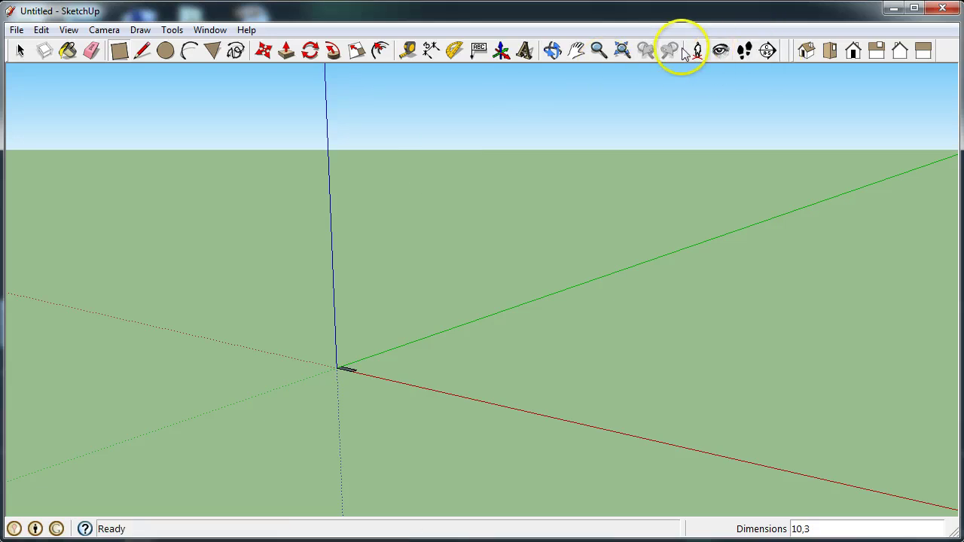
click(623, 51)
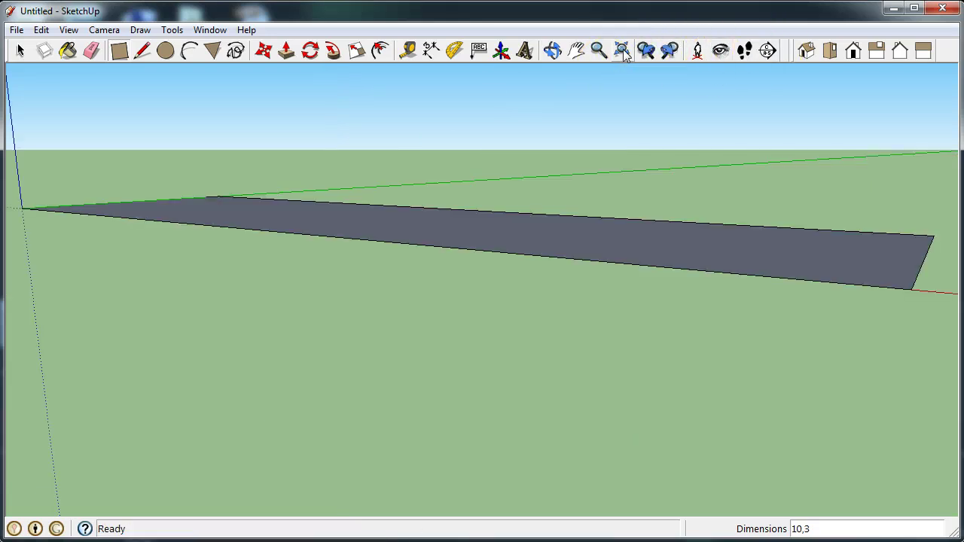
click(829, 51)
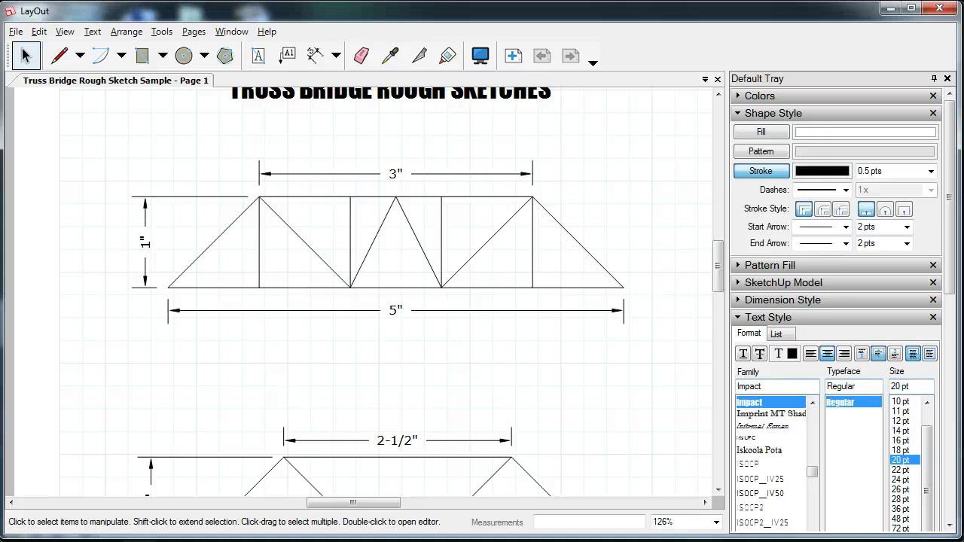
click(315, 55)
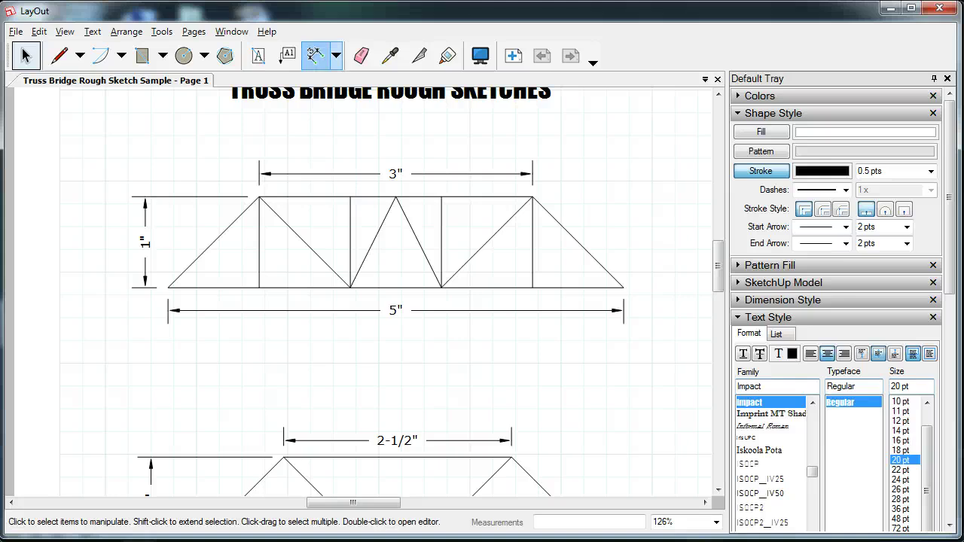
click(169, 288)
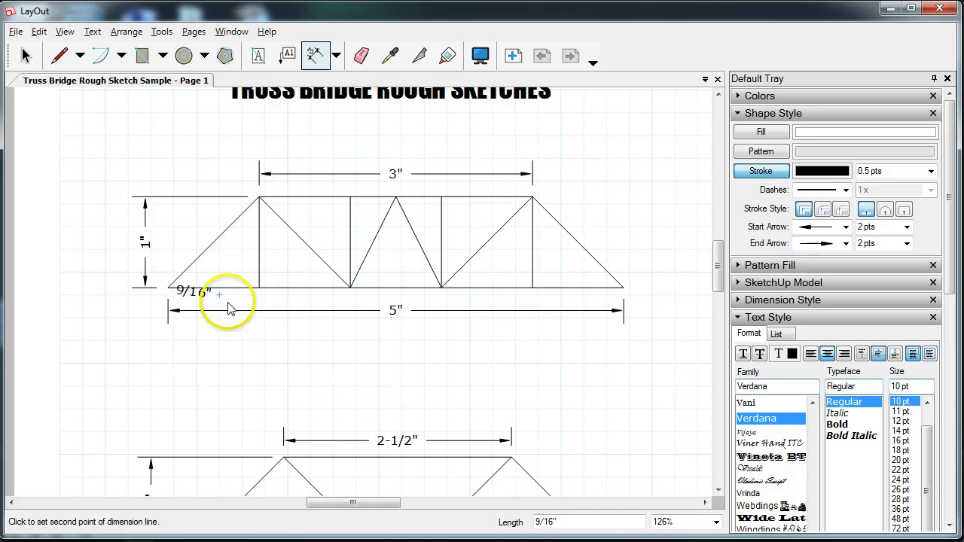
key(Escape)
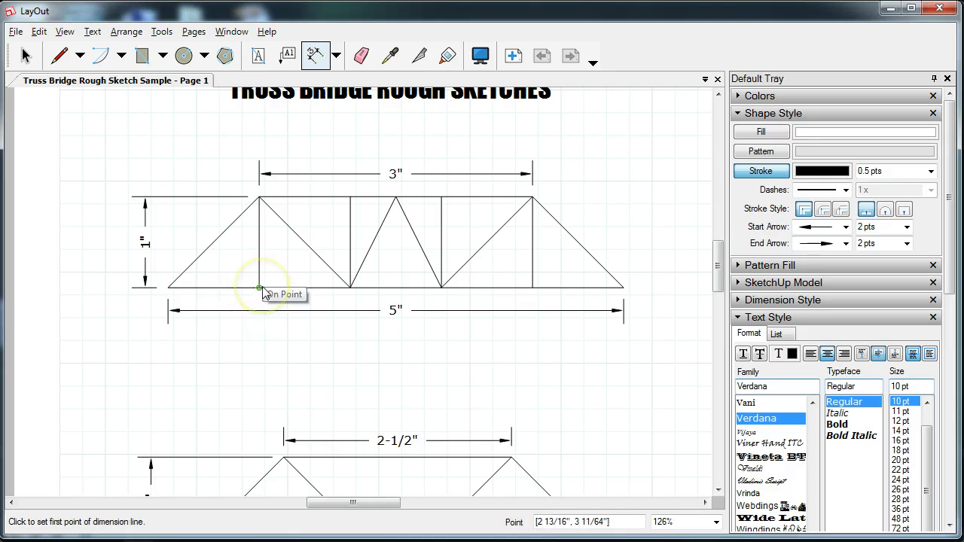
click(889, 8)
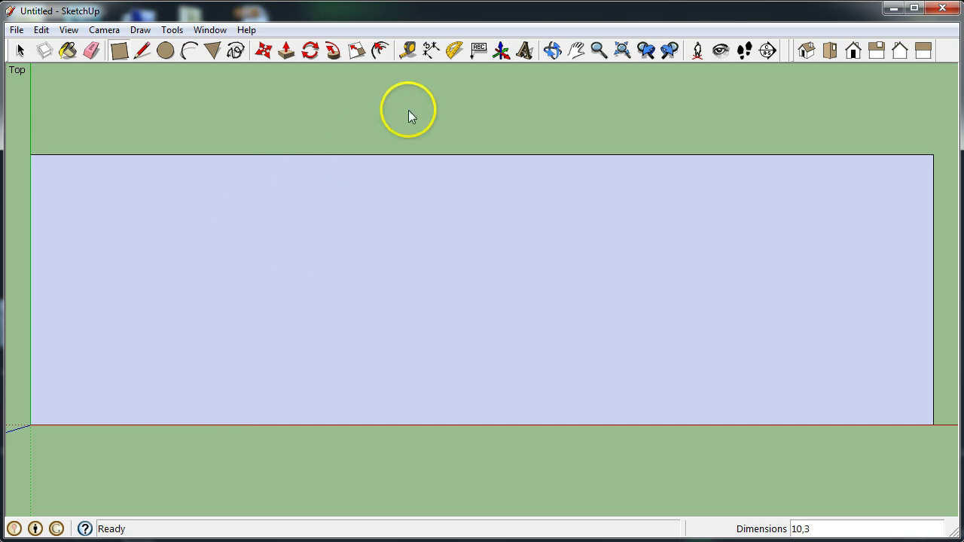
Step: Offset the rectangle's edges inward by 1/16 inch
click(378, 52)
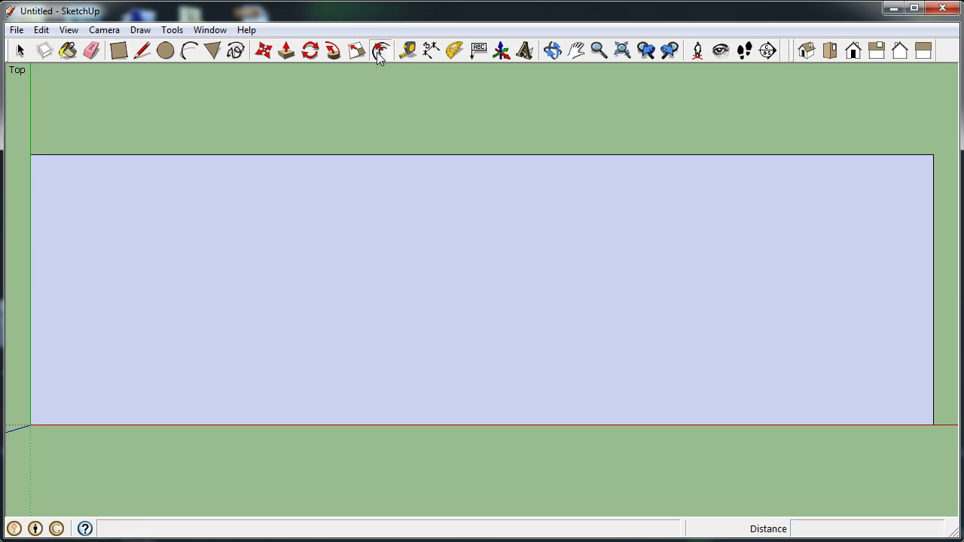
click(46, 321)
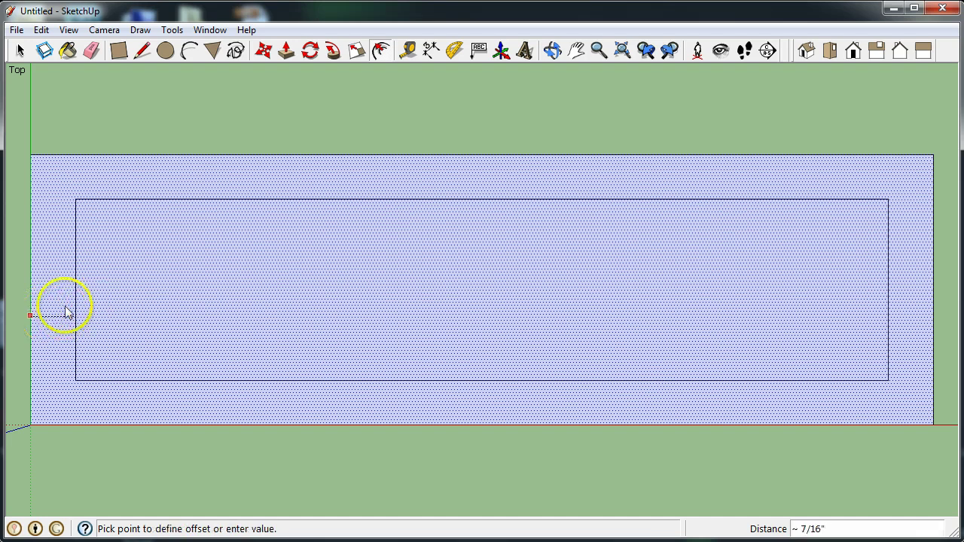
text(1/1)
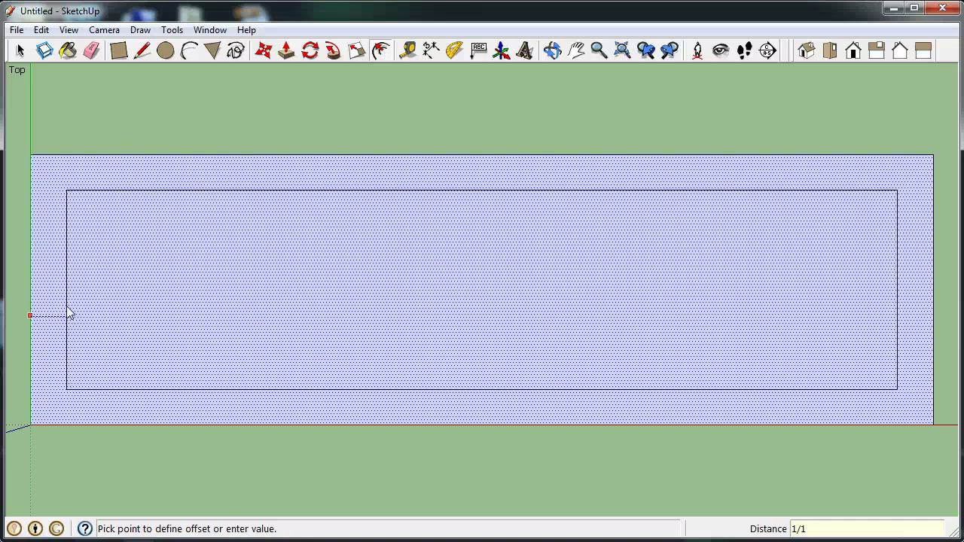
text(6)
key(Return)
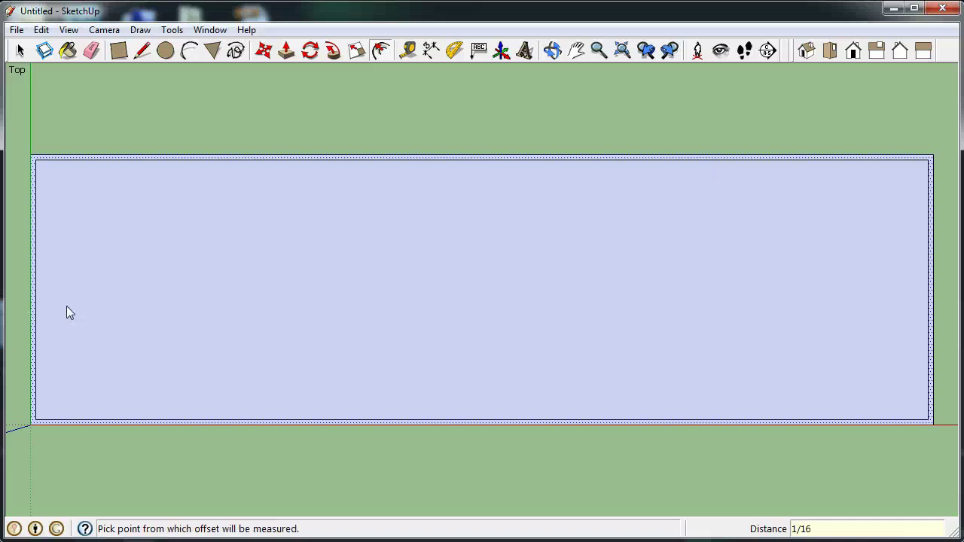
Step: Place Tape Measure guide points 2 and 4 inches from the upper-left corner along the rectangle's outer upper edge
click(144, 90)
click(143, 51)
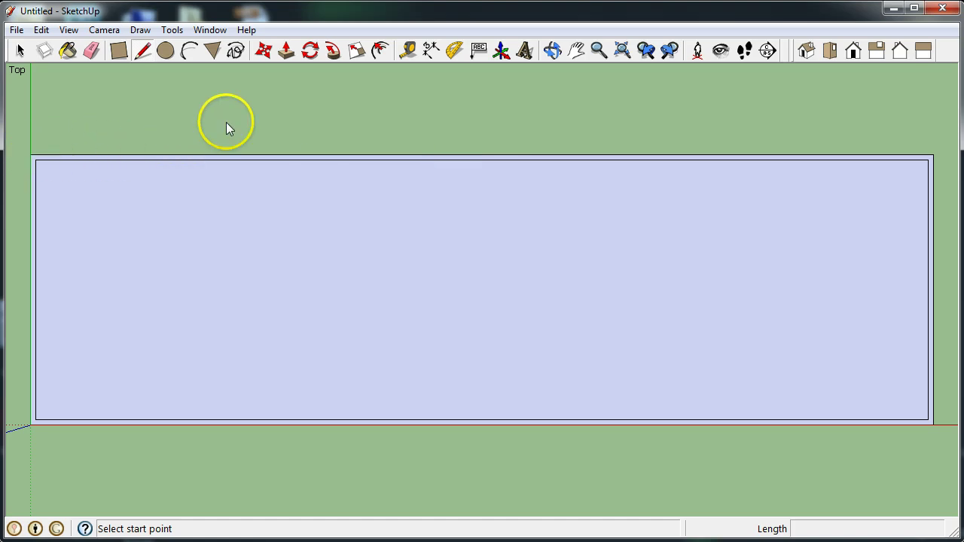
click(406, 50)
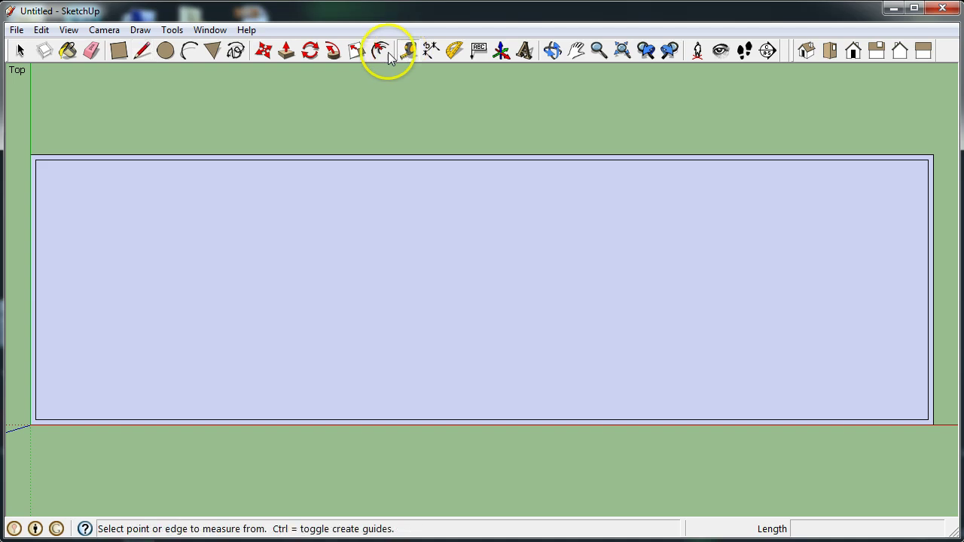
click(33, 153)
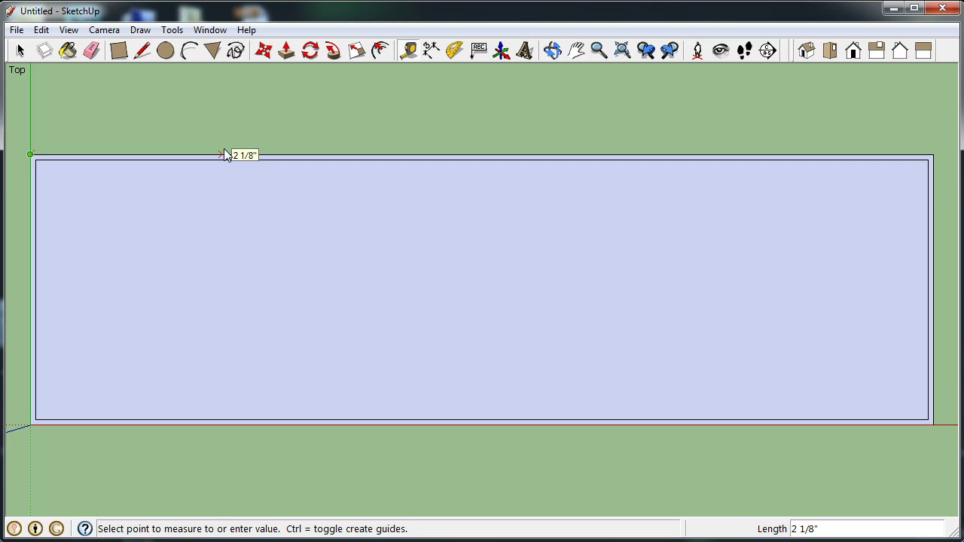
text(2)
key(Return)
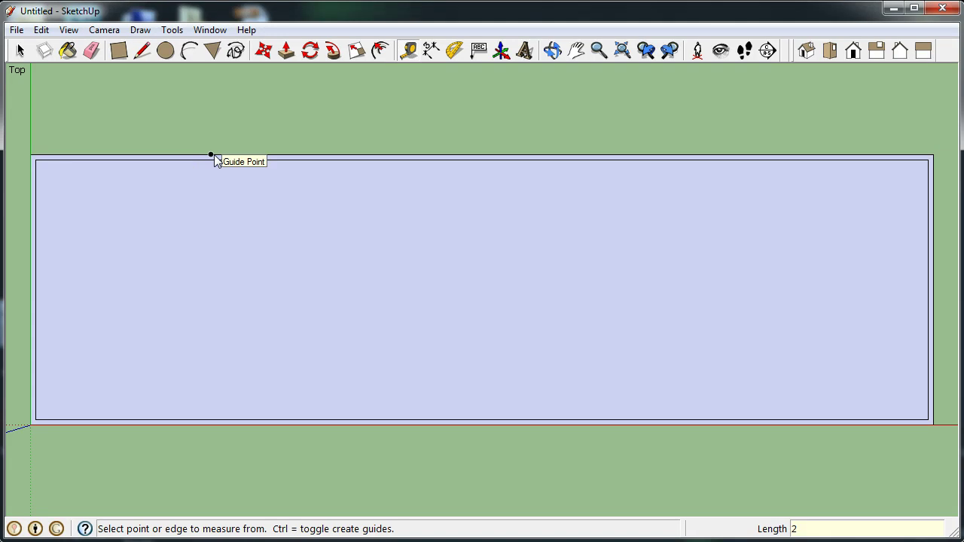
click(214, 155)
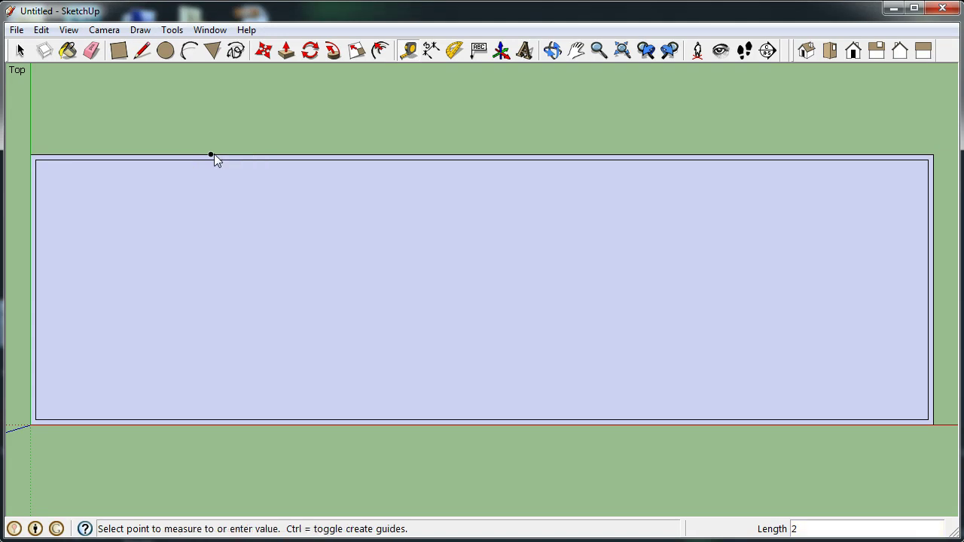
text(2)
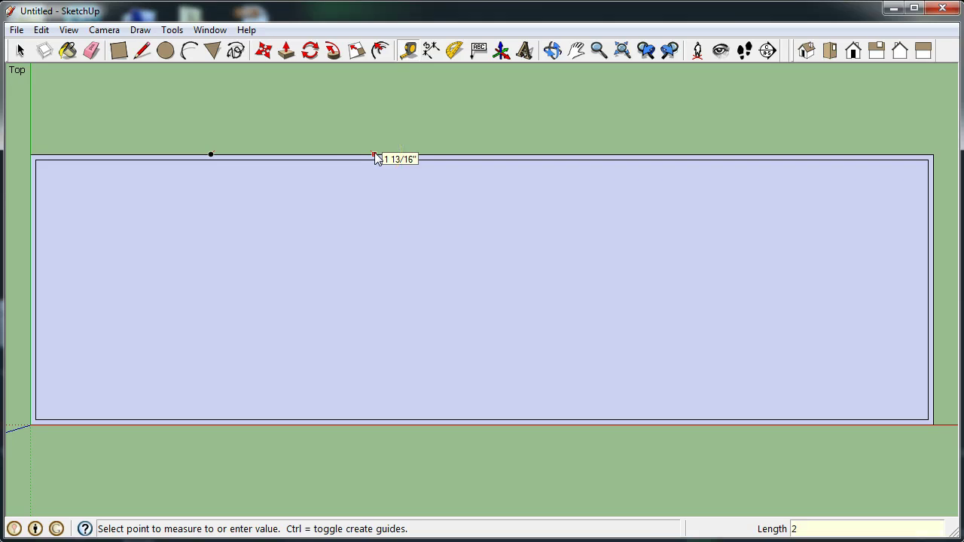
key(Return)
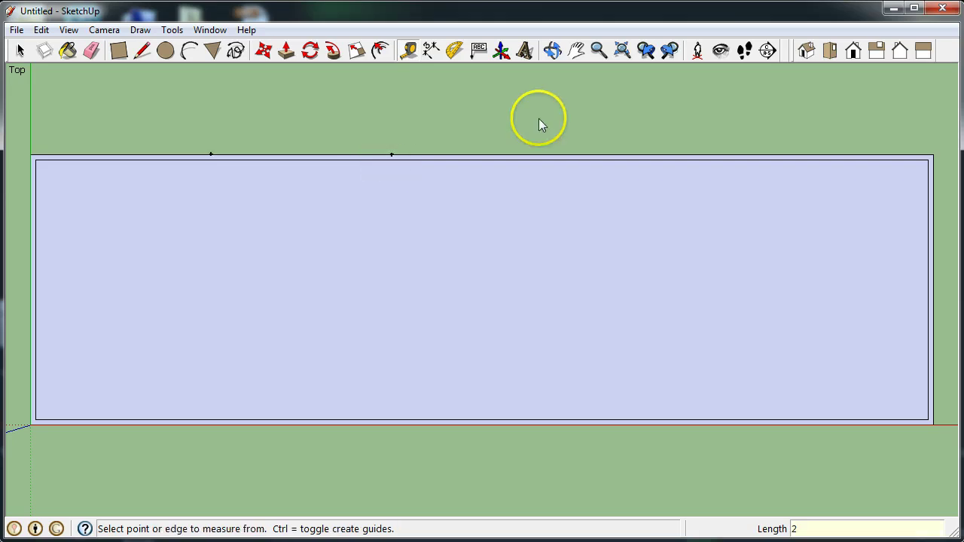
Step: Add two more guide points along the outer upper edge, each 2 inches beyond the previous one
click(395, 155)
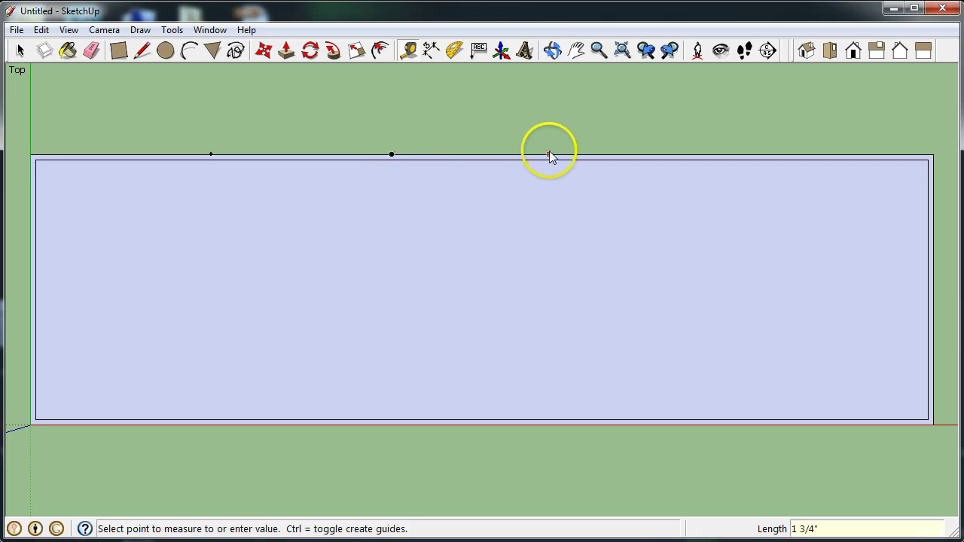
text(2)
key(Return)
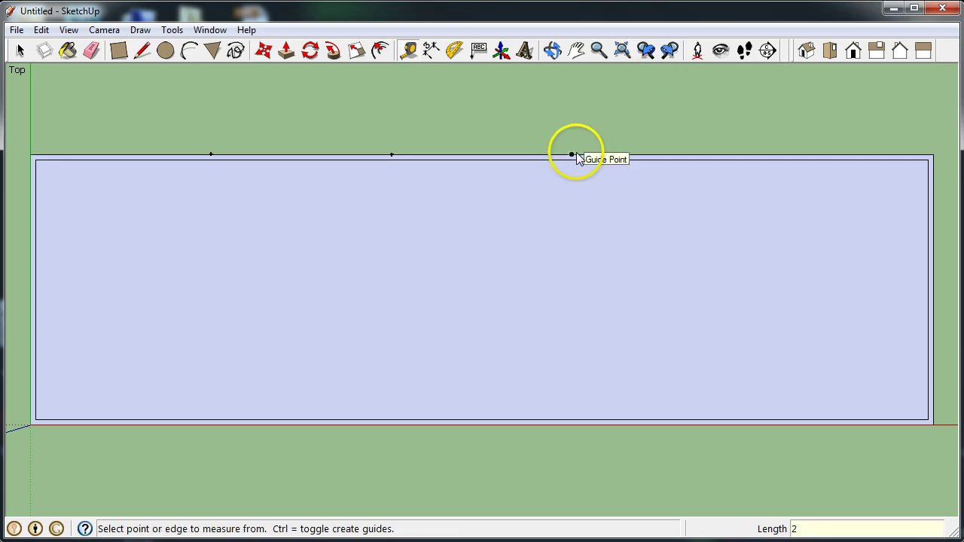
click(575, 154)
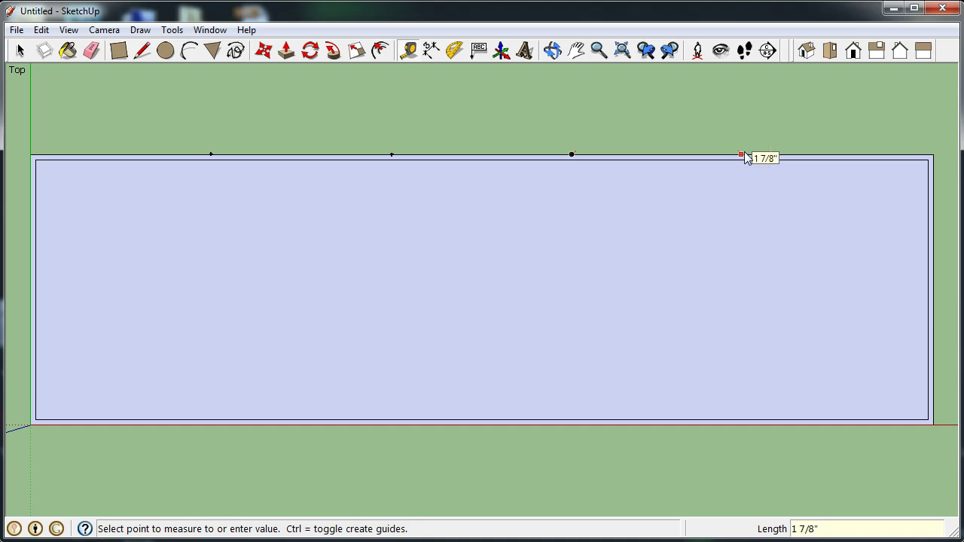
text(2)
key(Return)
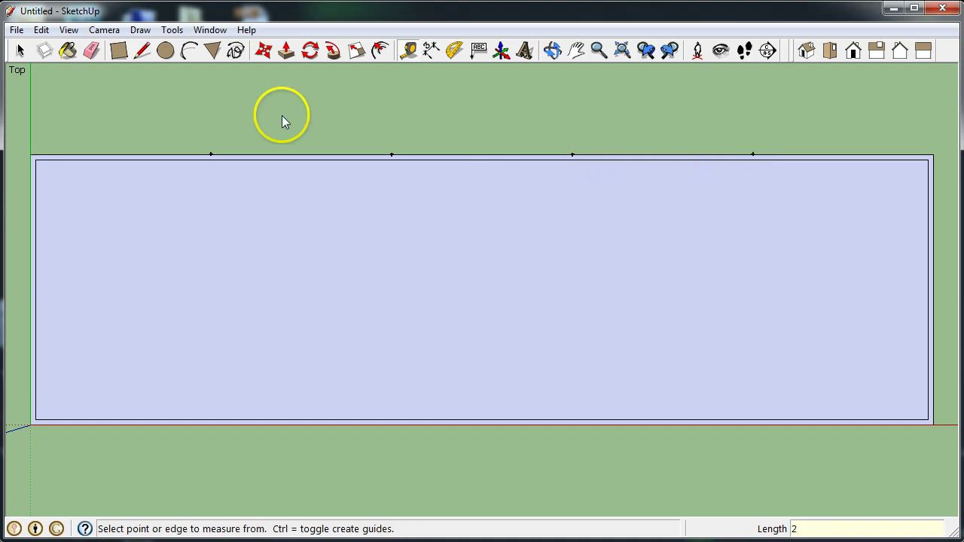
Step: Draw four 3-inch vertical lines from the guide points on the upper edge down to the rectangle's outer lower edge
click(144, 52)
click(143, 51)
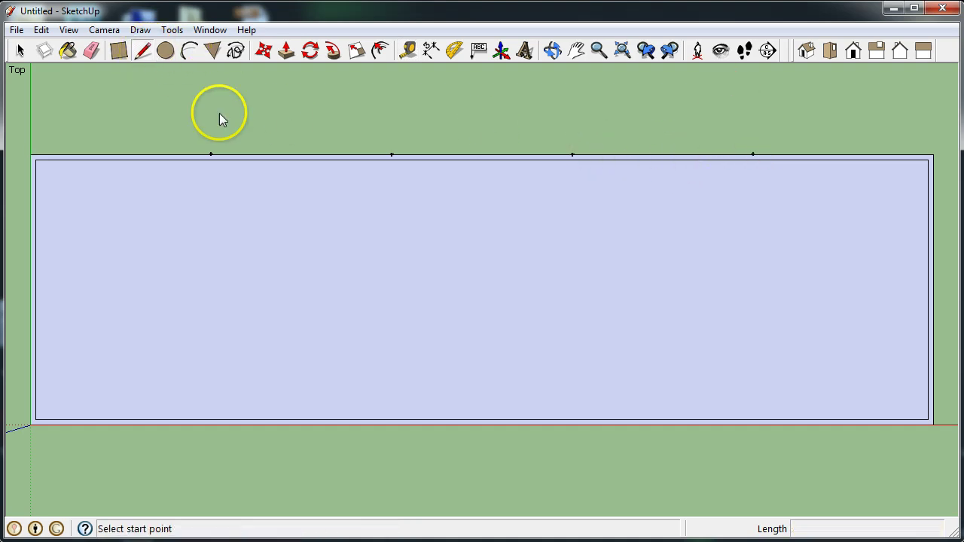
click(211, 155)
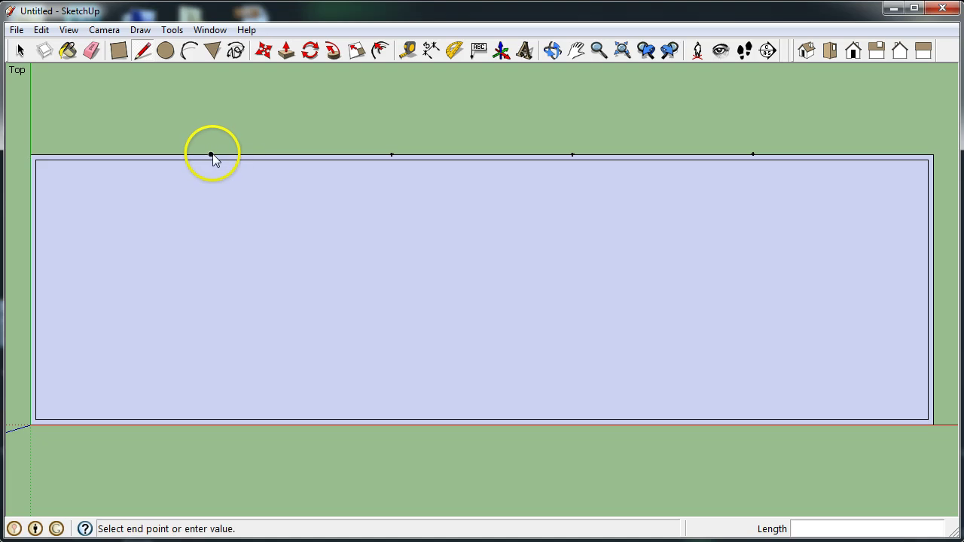
click(207, 426)
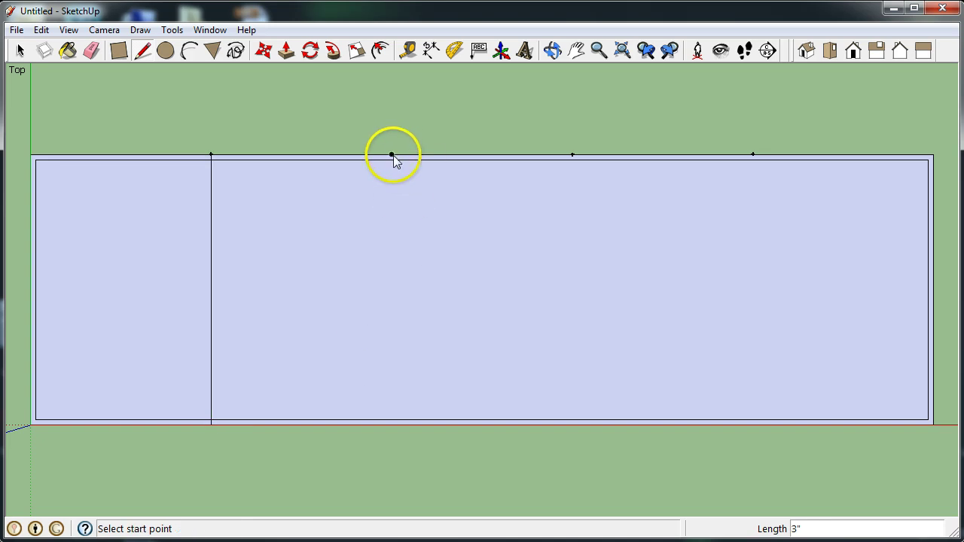
scroll(426, 196, up, 1)
scroll(426, 196, down, 2)
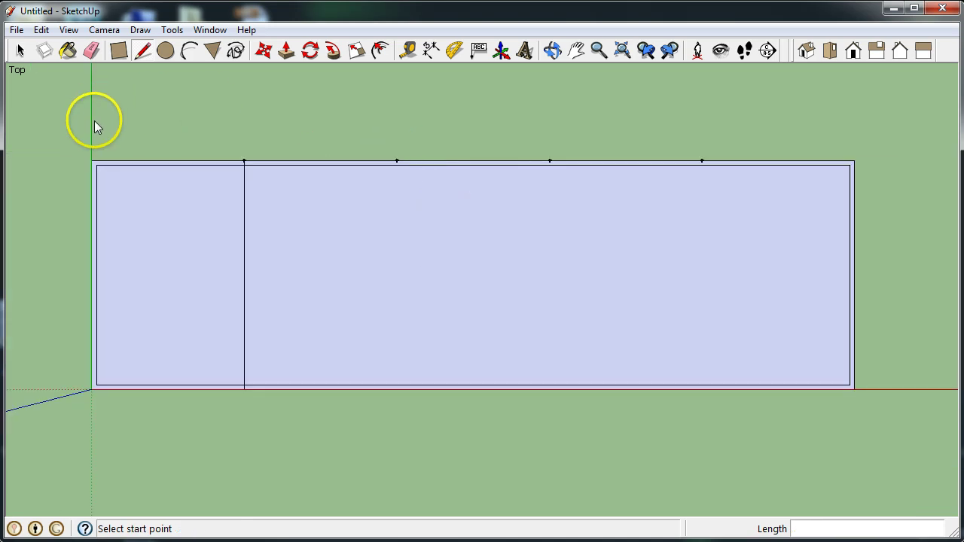
click(396, 160)
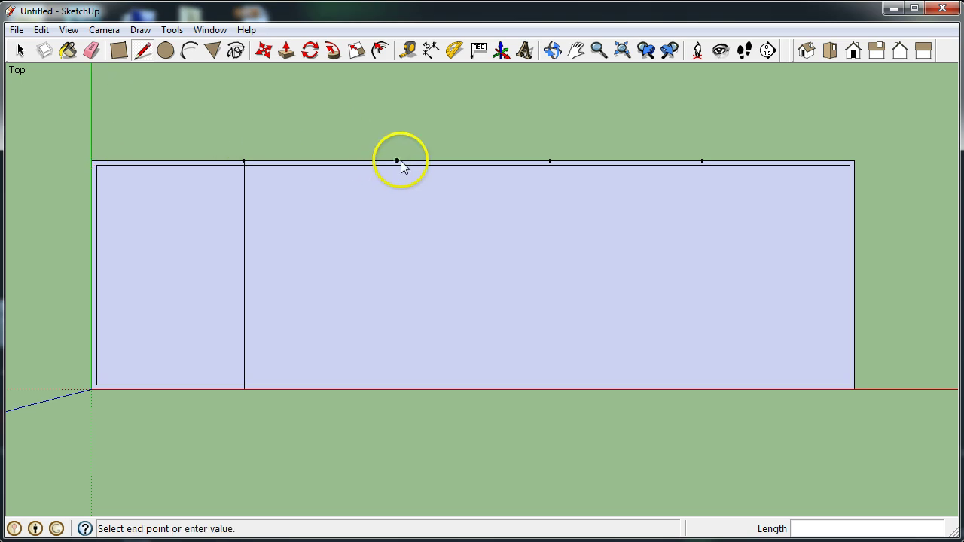
click(397, 389)
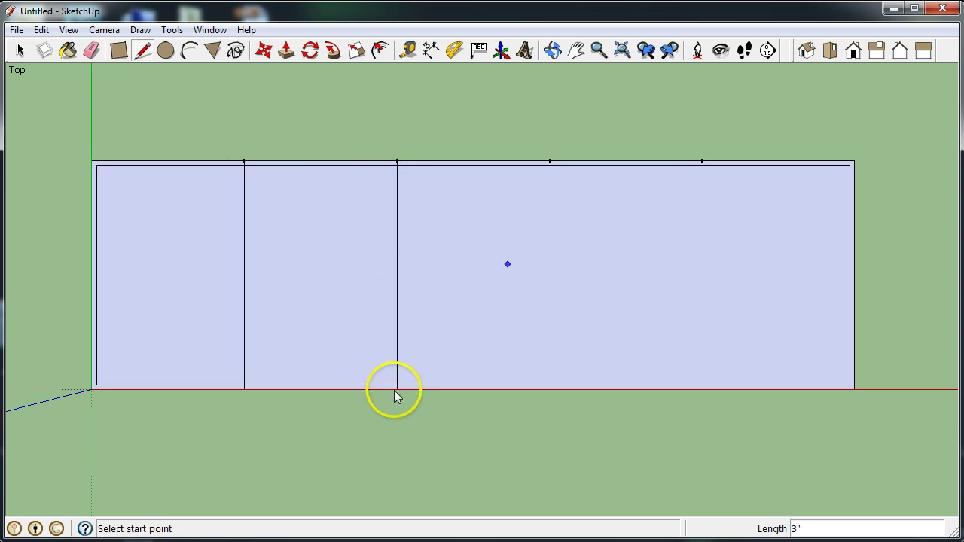
click(549, 161)
click(549, 386)
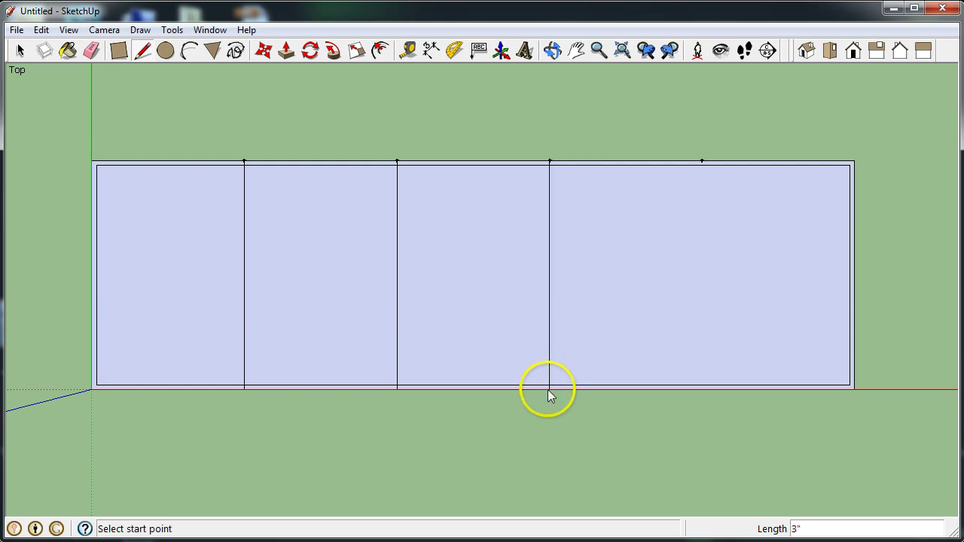
click(711, 162)
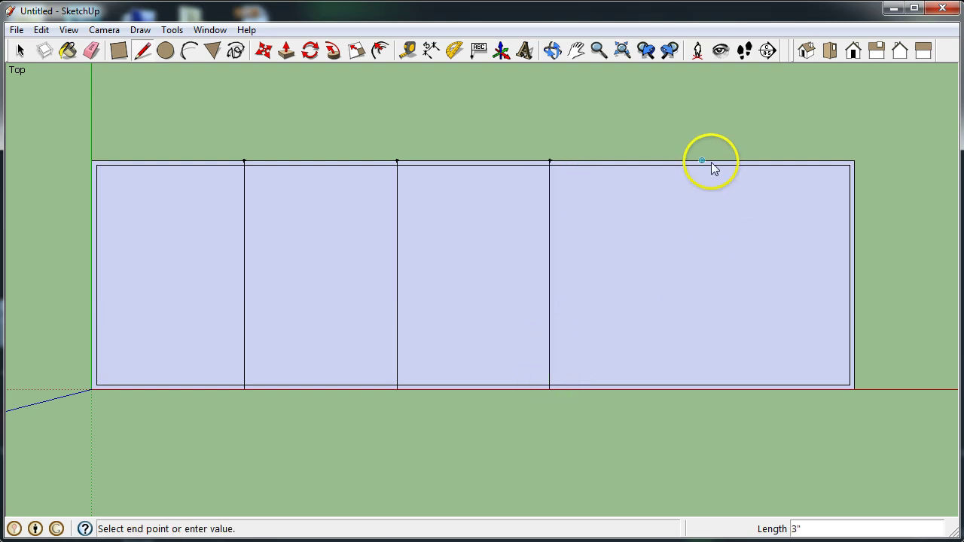
click(702, 387)
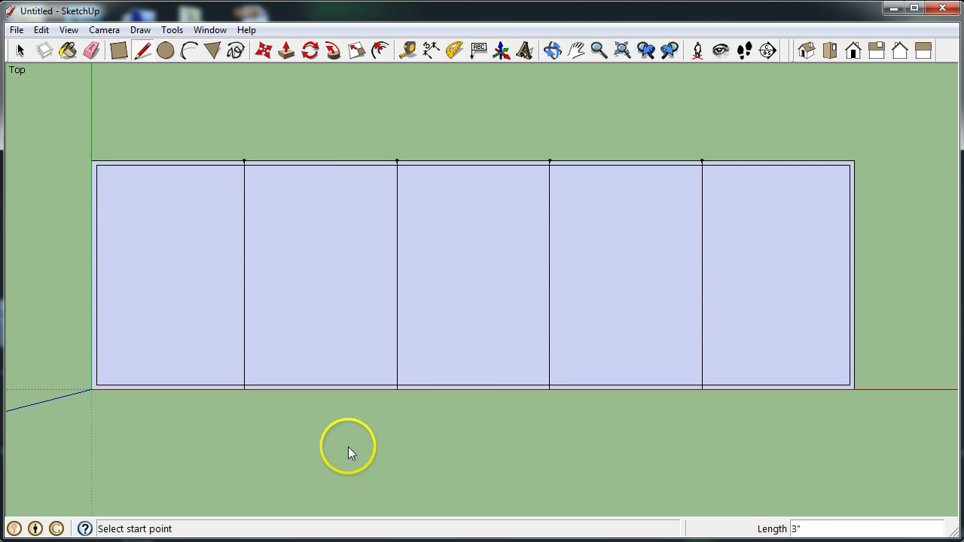
Step: Place guide points .25 inch above the rectangle's upper-left and upper-right outer corners
click(407, 51)
click(91, 160)
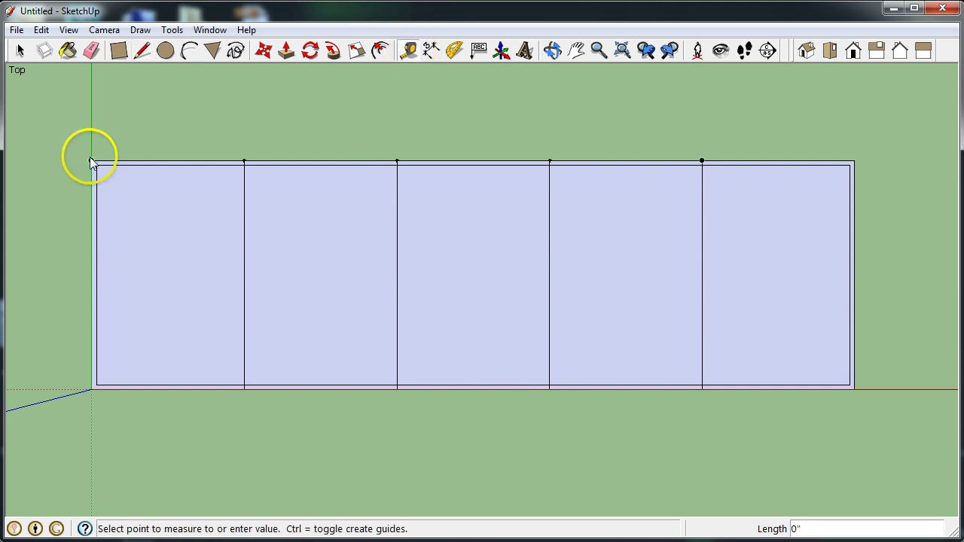
click(97, 100)
text(.25)
key(Return)
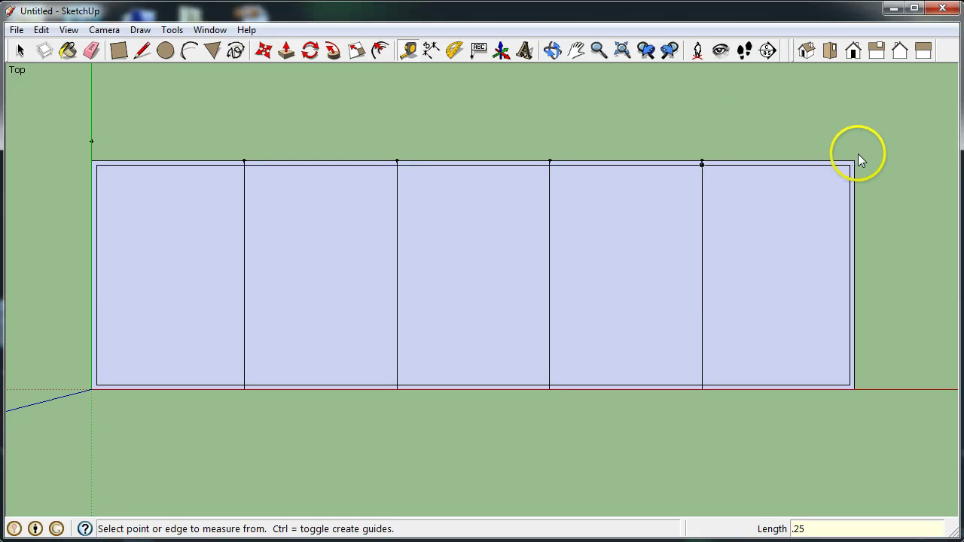
click(857, 158)
text(.)
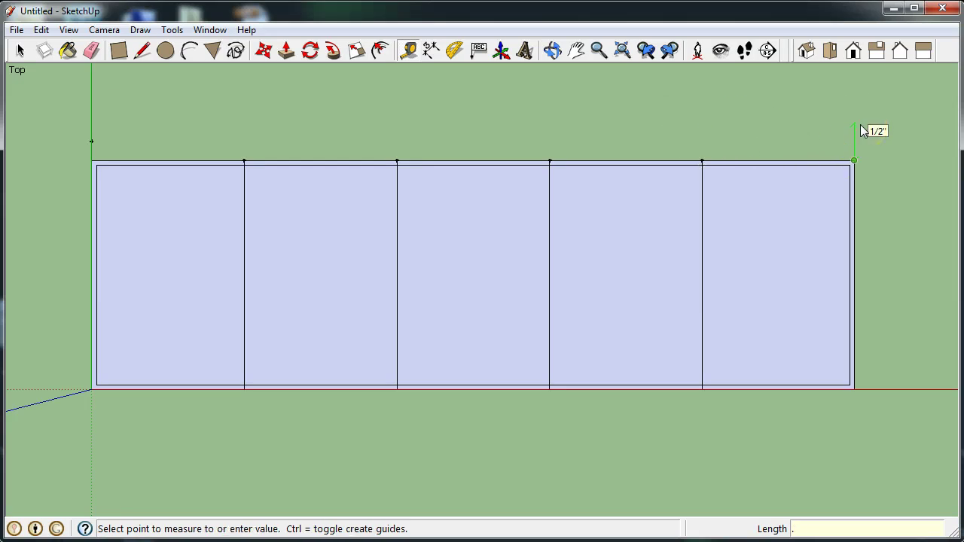
text(25)
key(Return)
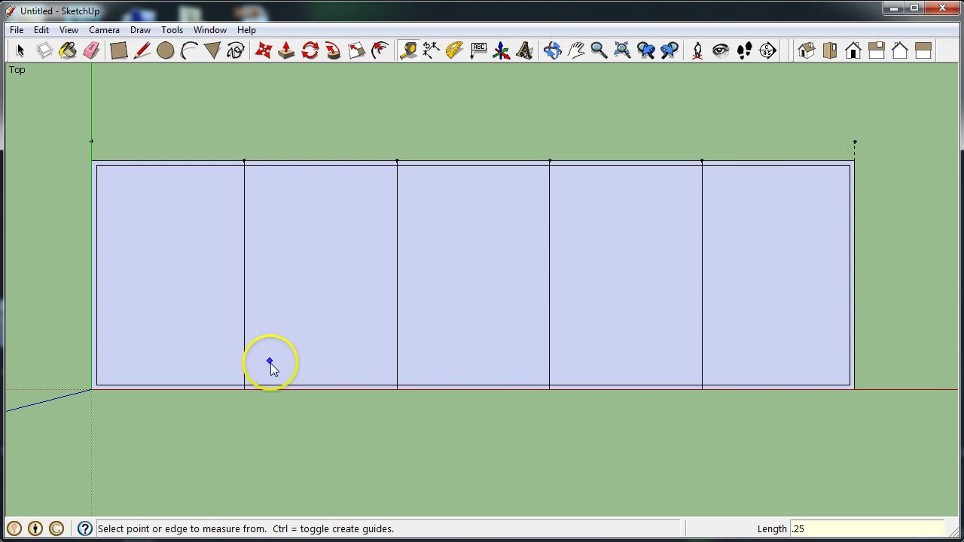
Step: Place guide points .25 inch below the lower ends of the first and fourth vertical lines
click(245, 389)
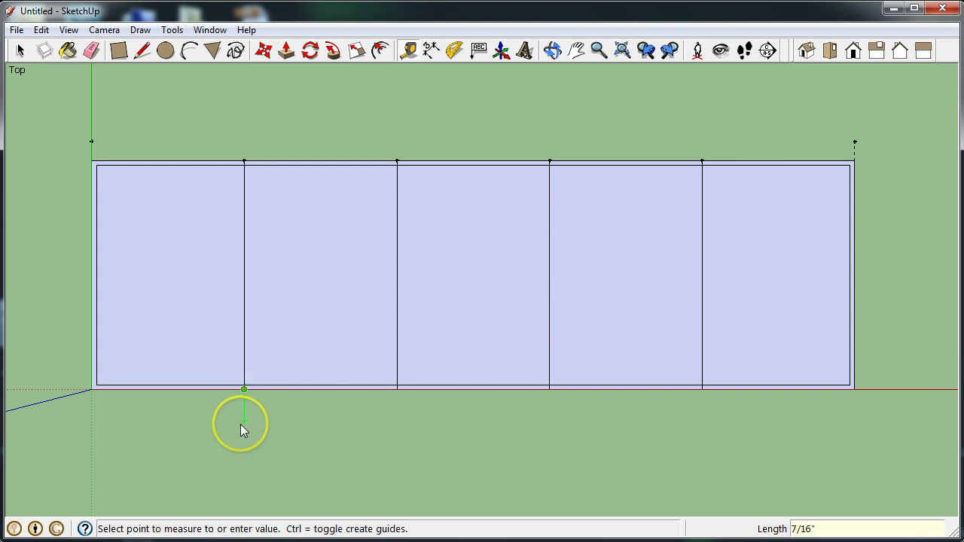
text(.0)
text(25)
key(Return)
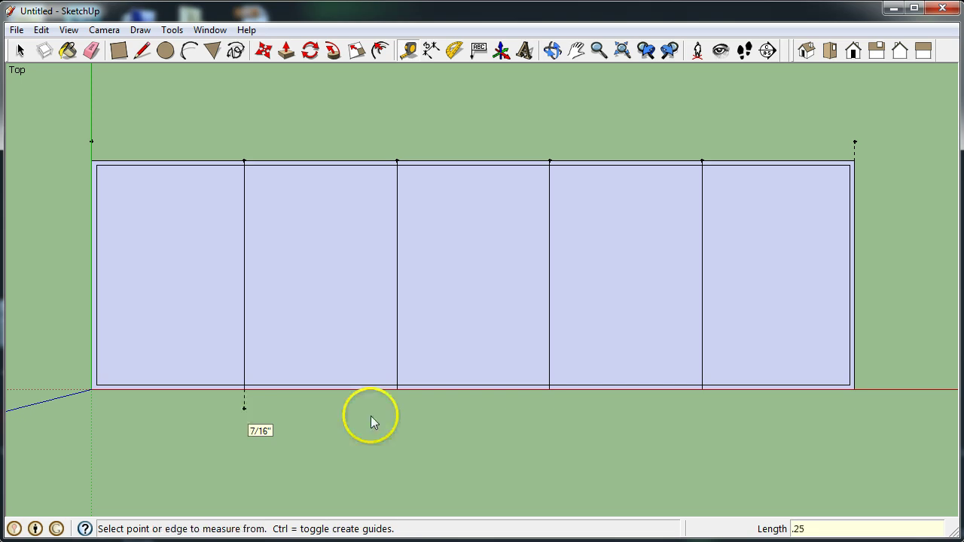
click(702, 390)
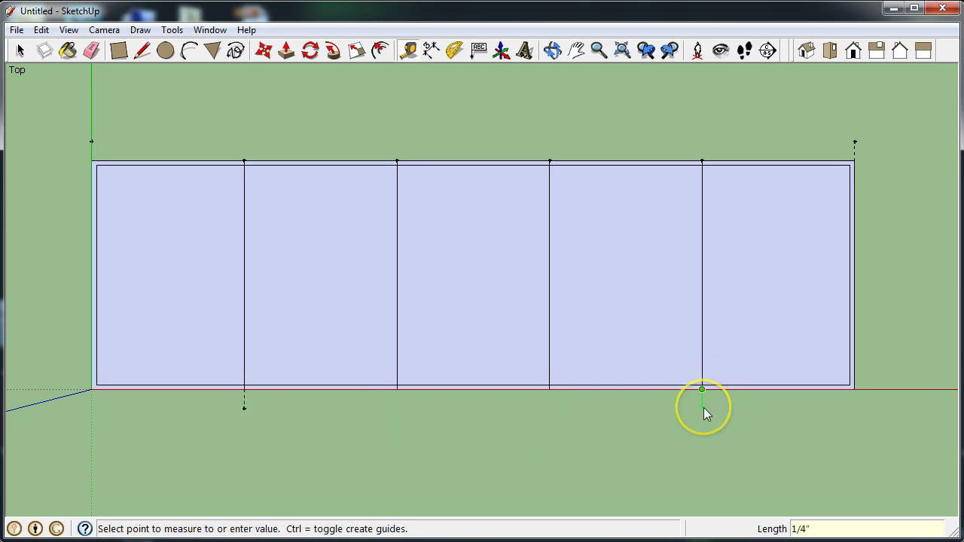
text(.25)
key(Return)
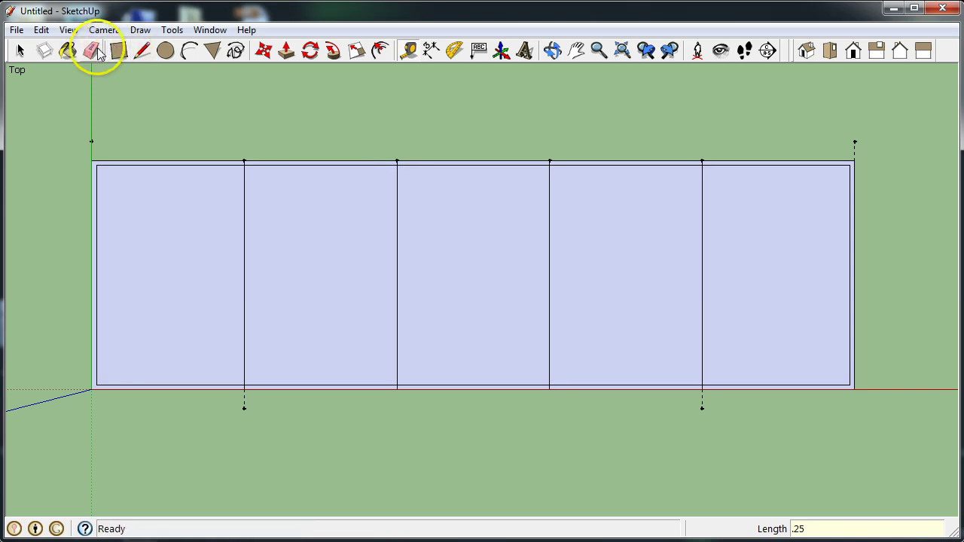
Step: Measure between the two guide points above the upper corners, check the truss rough sketch in LayOut and return to SketchUp
click(92, 141)
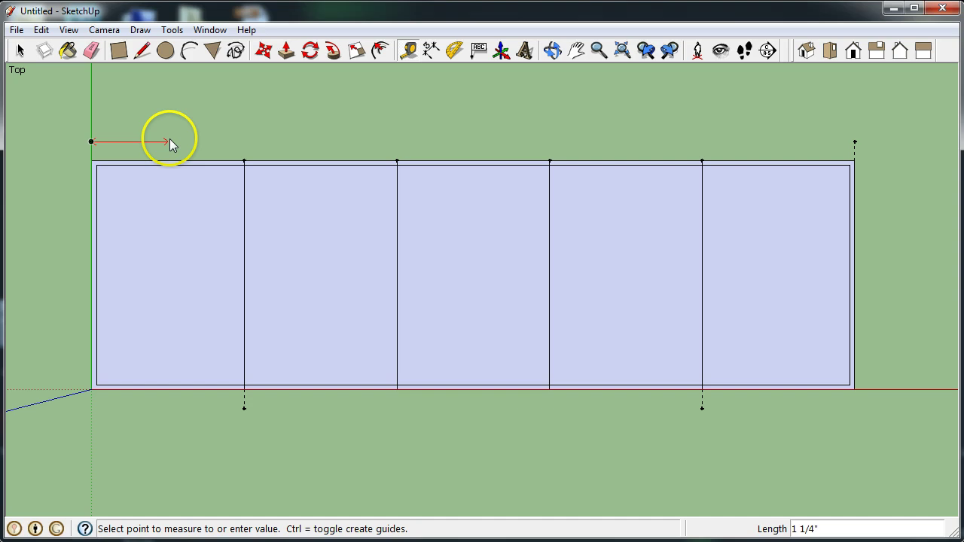
click(851, 142)
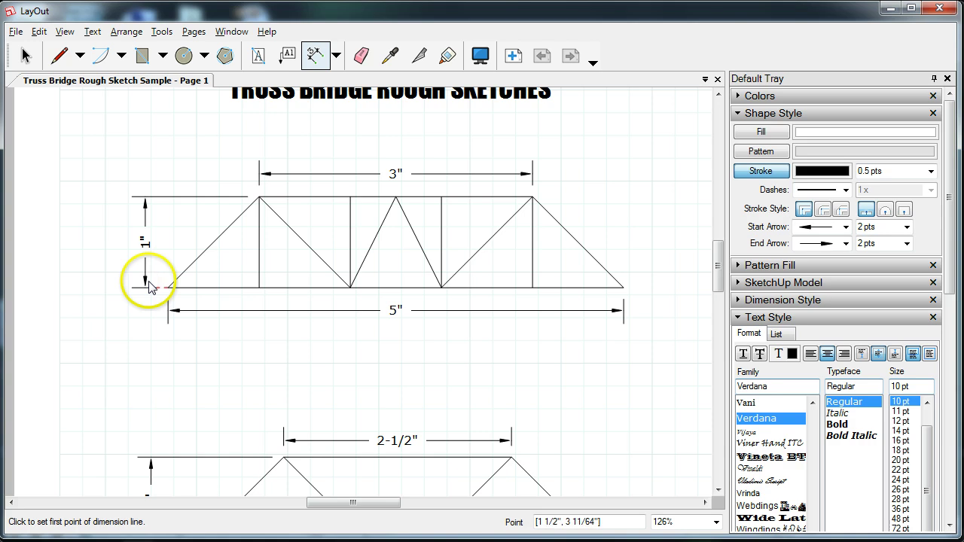
click(891, 8)
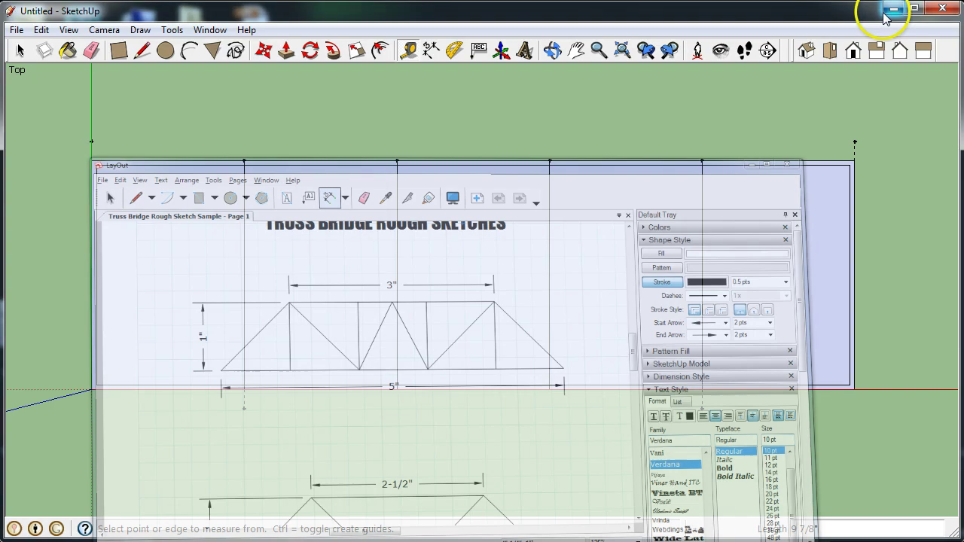
Step: Draw a 10 by 2 inch rectangle starting from the guide point above the lower rectangle's upper-left corner
scroll(320, 427, down, 4)
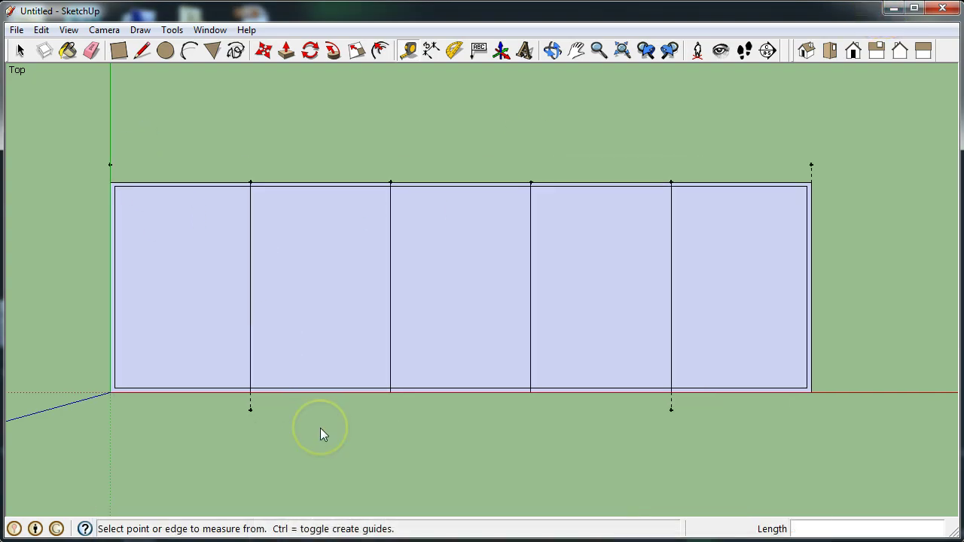
scroll(356, 125, up, 1)
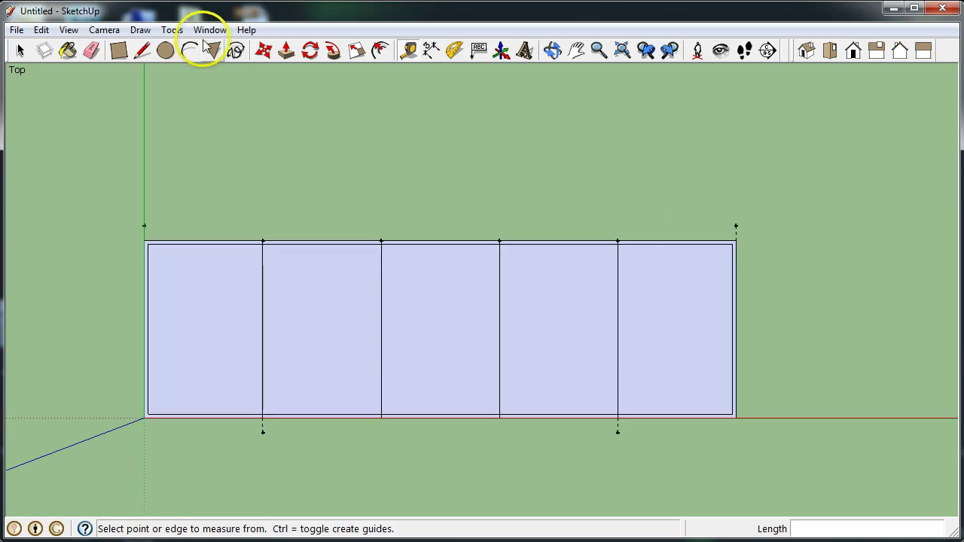
click(121, 51)
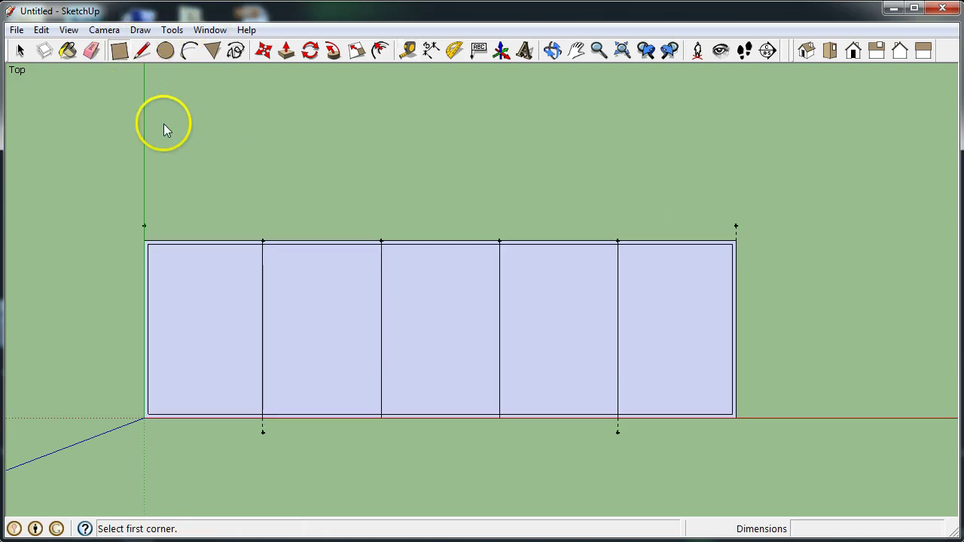
click(144, 227)
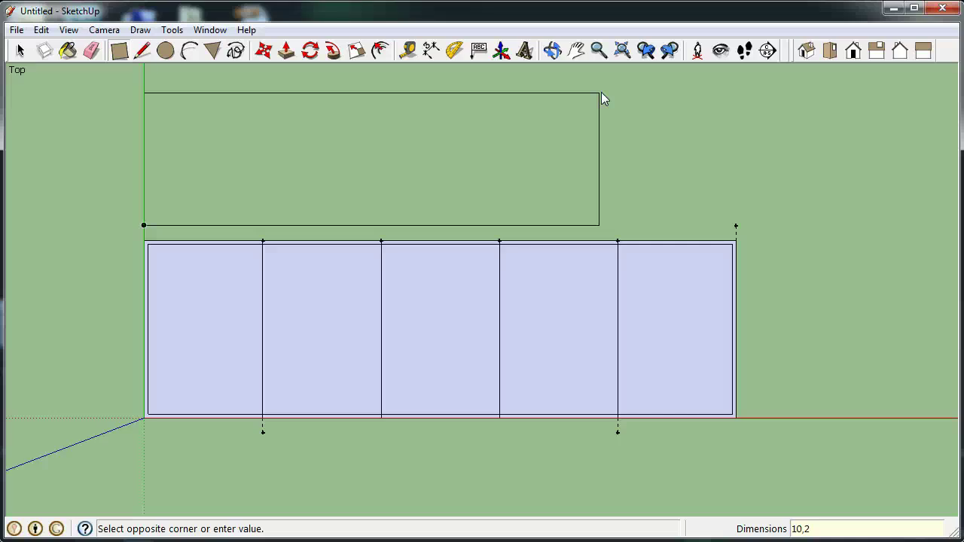
key(Return)
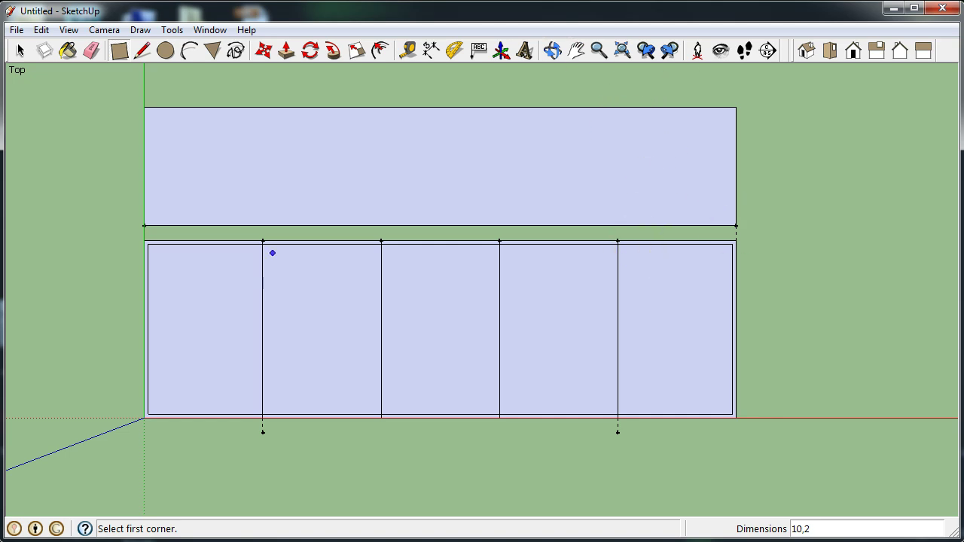
key(l)
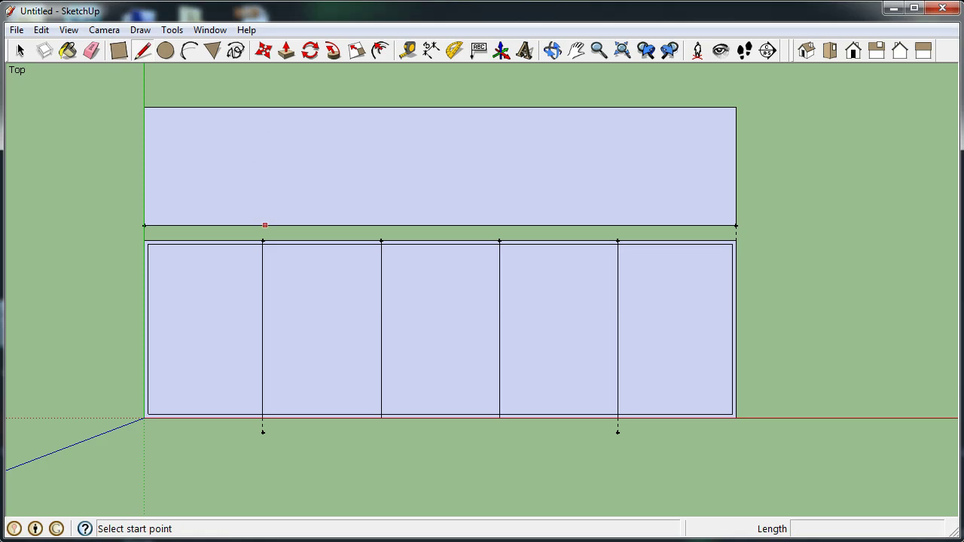
click(262, 241)
click(262, 107)
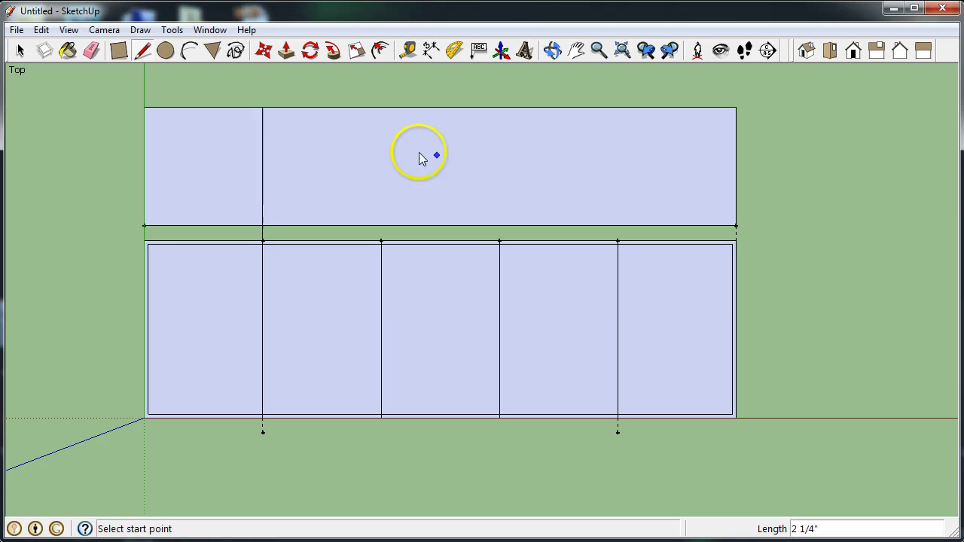
scroll(620, 246, up, 2)
click(619, 241)
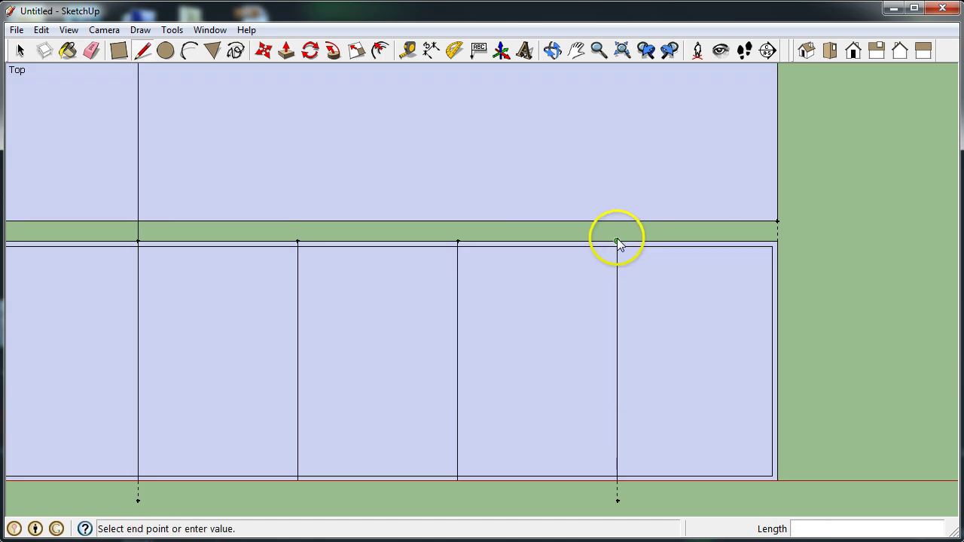
scroll(619, 242, down, 1)
click(622, 95)
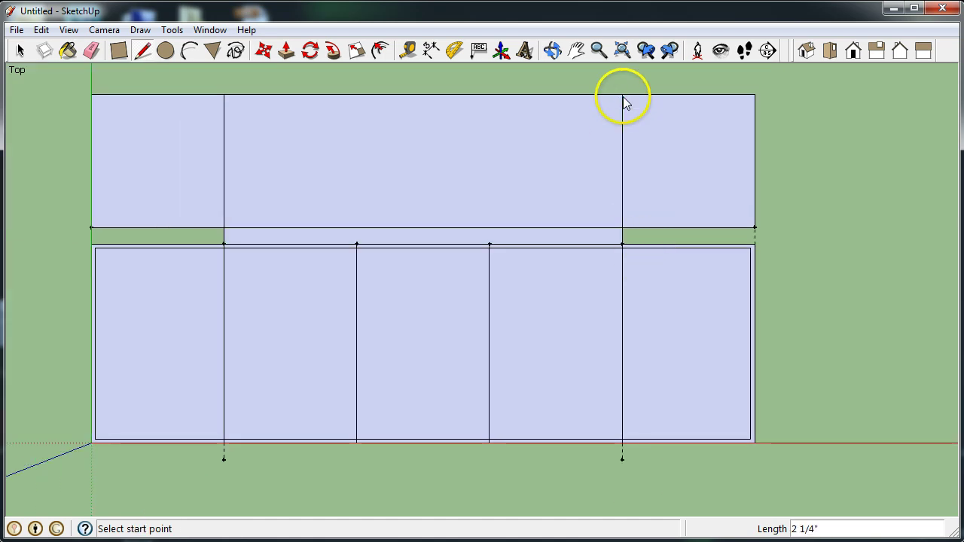
click(622, 94)
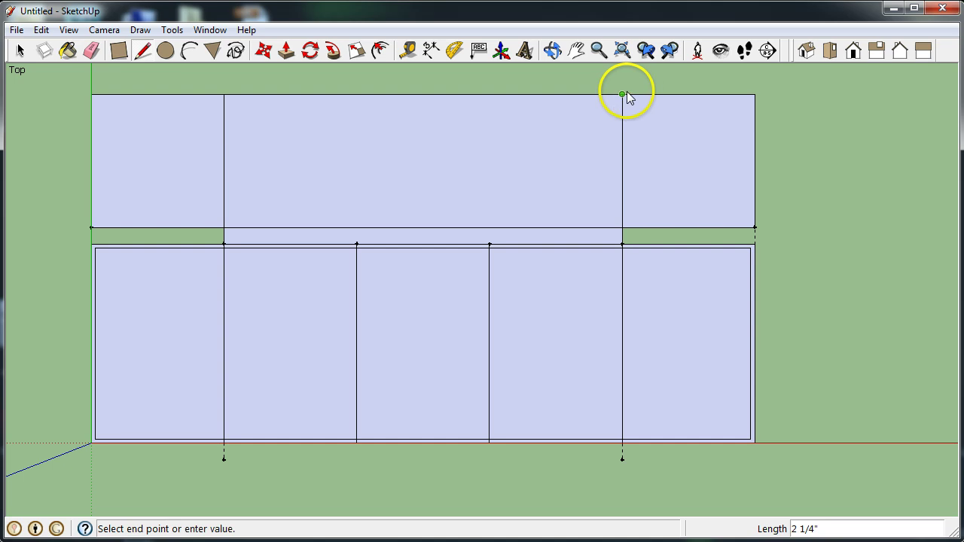
click(755, 227)
click(224, 95)
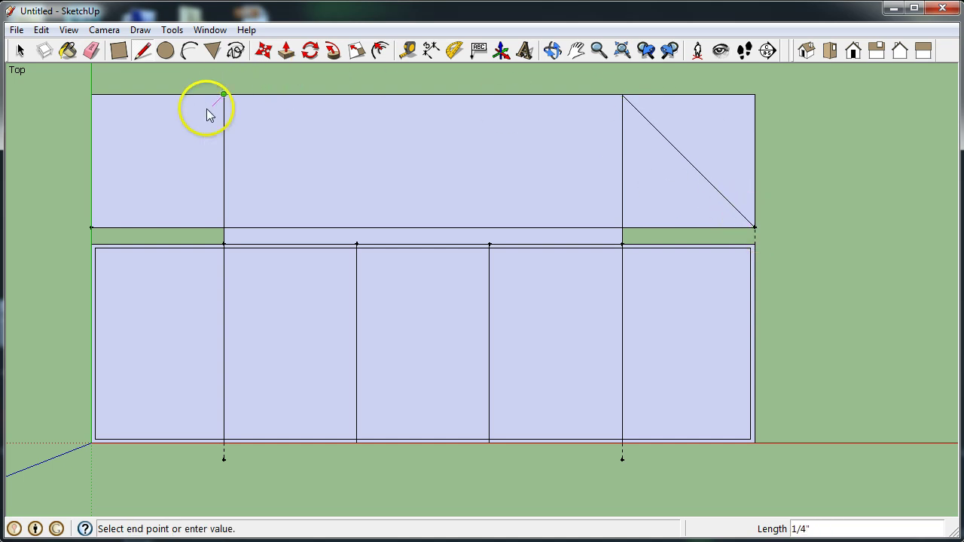
click(91, 226)
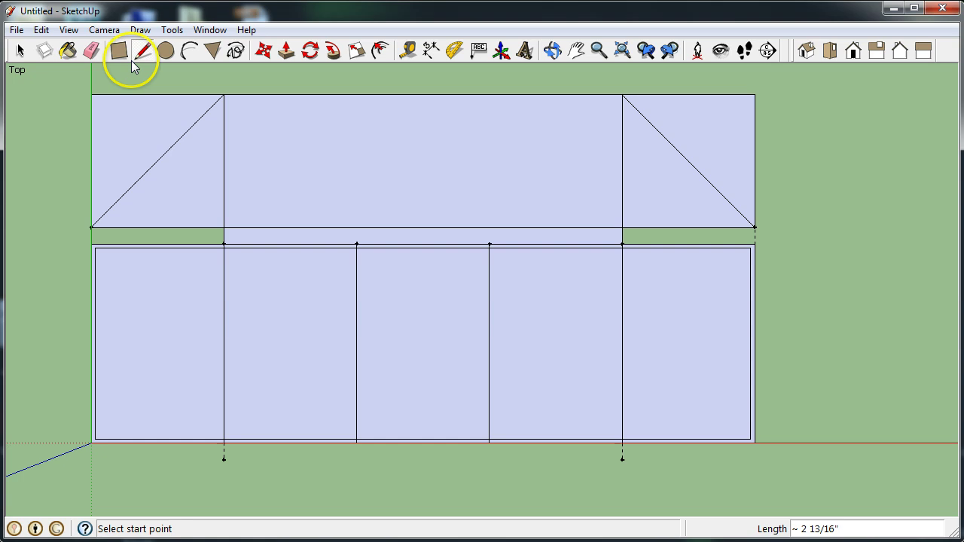
click(91, 50)
click(224, 237)
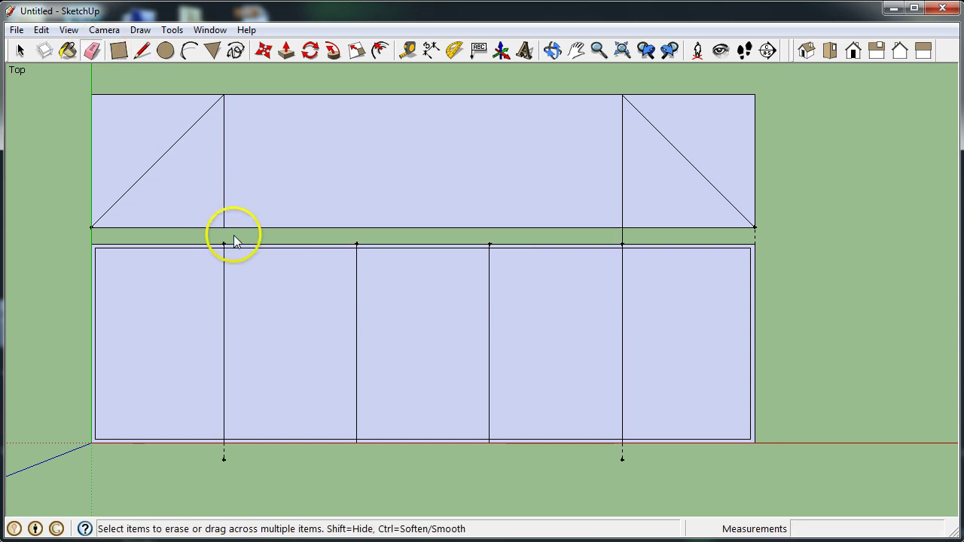
click(623, 237)
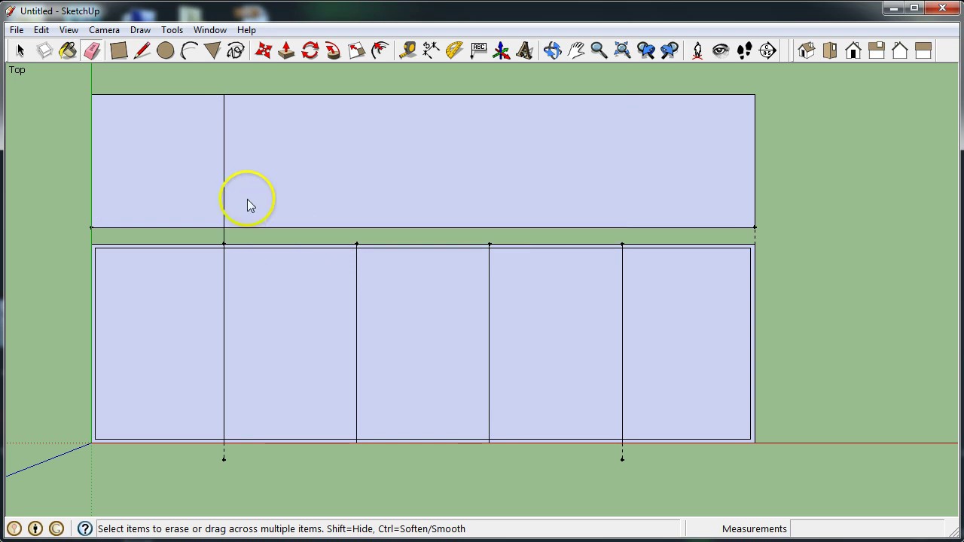
click(224, 144)
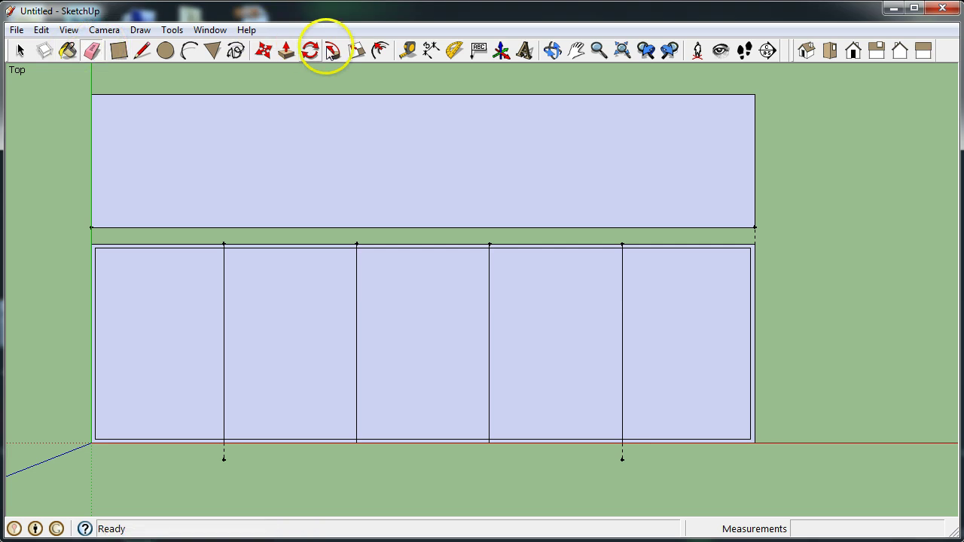
Step: Place guide points on the new rectangle's upper edge, 2 inches in from its upper-left and upper-right corners
click(407, 50)
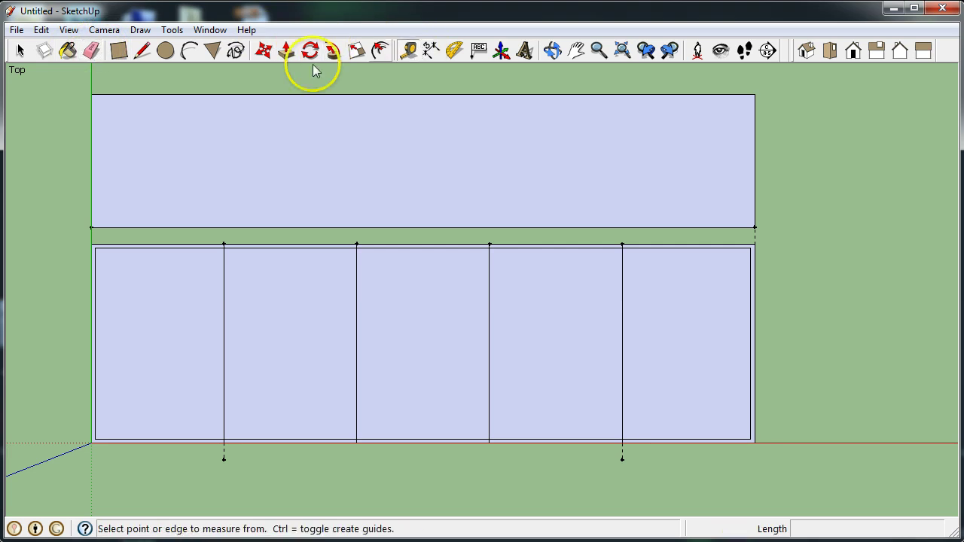
click(94, 96)
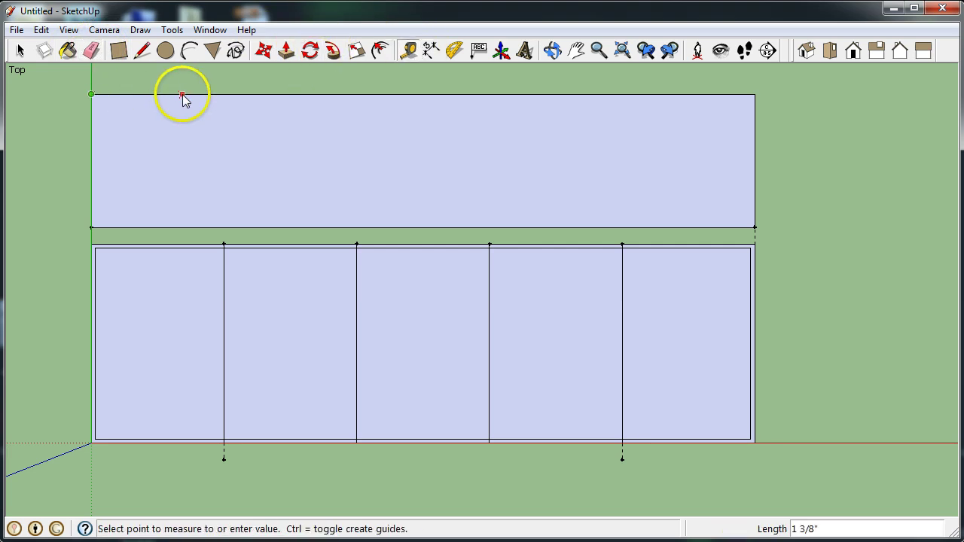
click(223, 95)
click(754, 95)
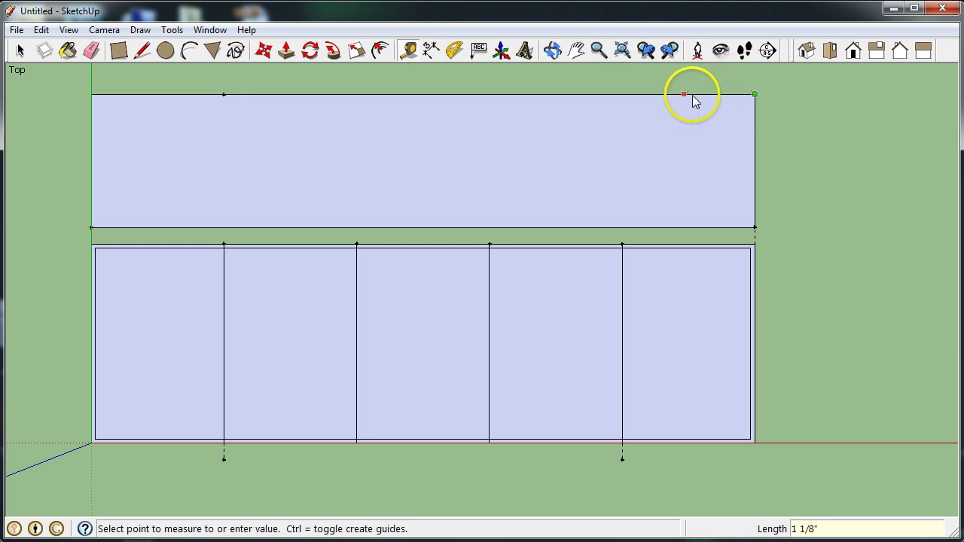
click(637, 101)
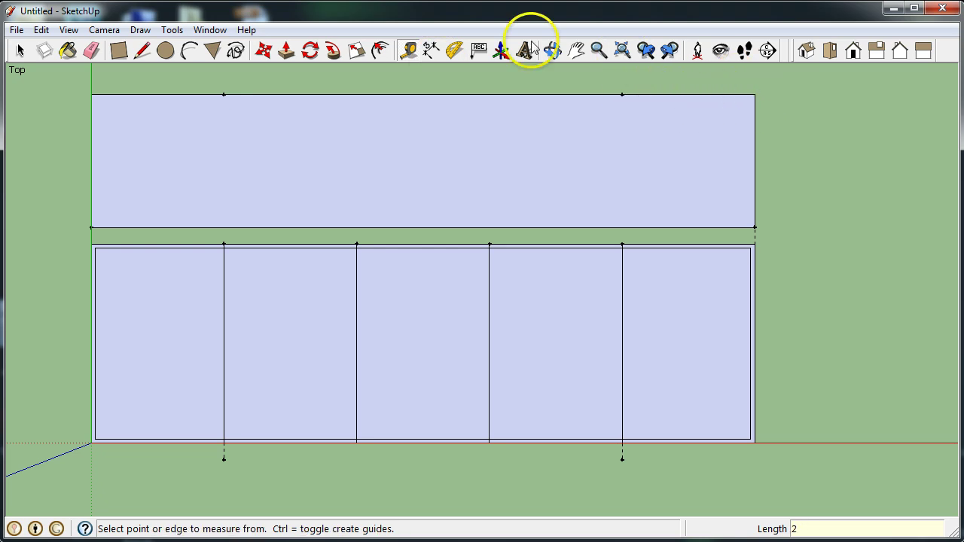
Step: Draw diagonal lines from the two upper-edge guide points to the upper rectangle's lower-left and lower-right corners
click(143, 50)
click(225, 95)
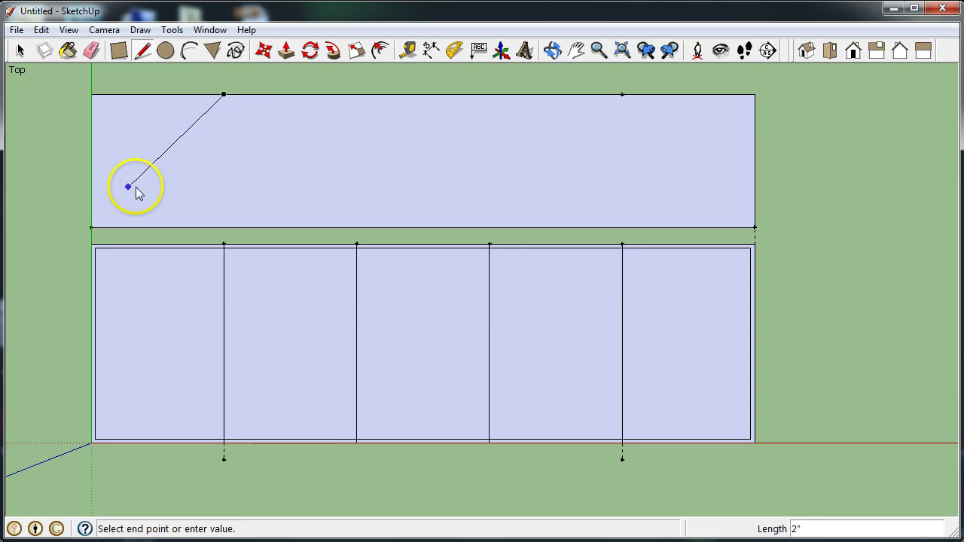
click(91, 227)
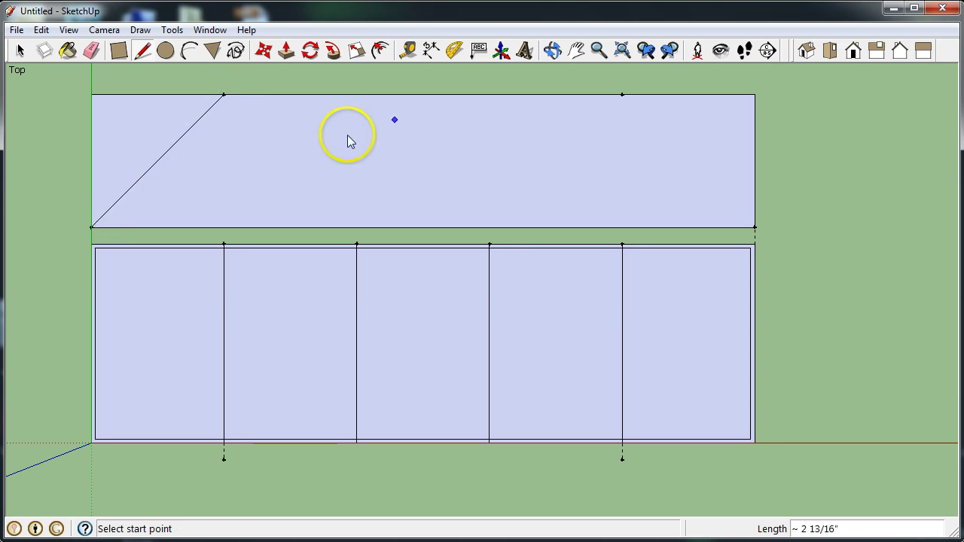
click(623, 95)
click(754, 227)
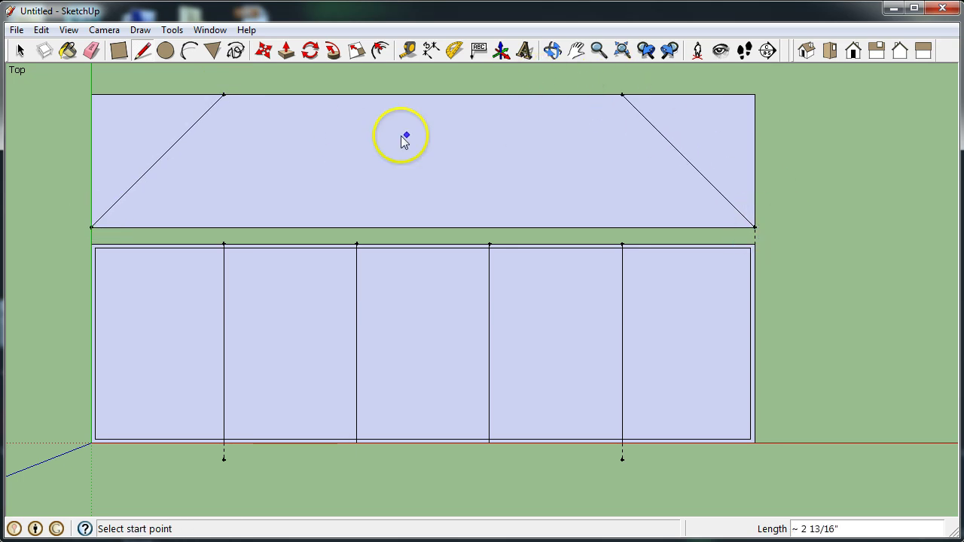
Step: Erase the side edges, the outer ends of the upper edge and its guide points to leave a trapezoid
click(90, 51)
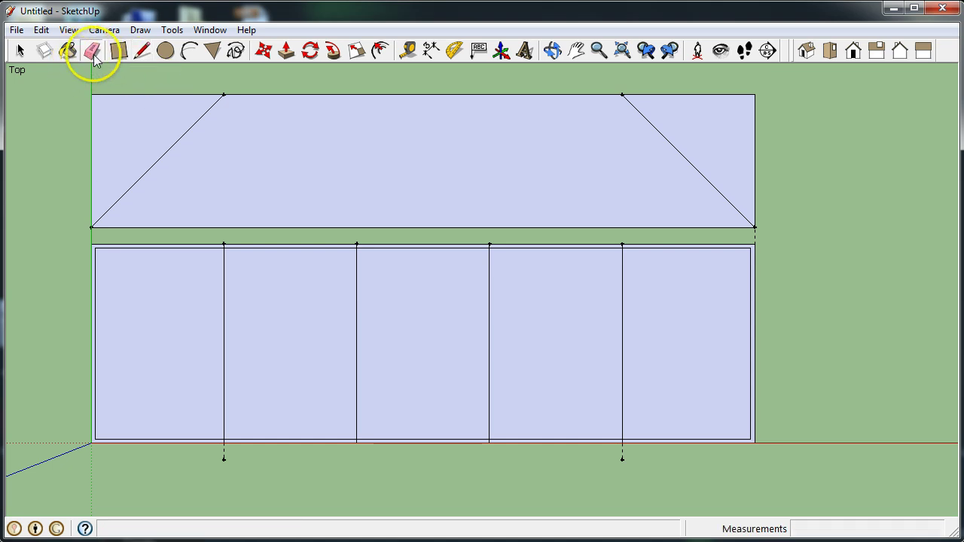
click(91, 128)
drag(114, 103, 241, 87)
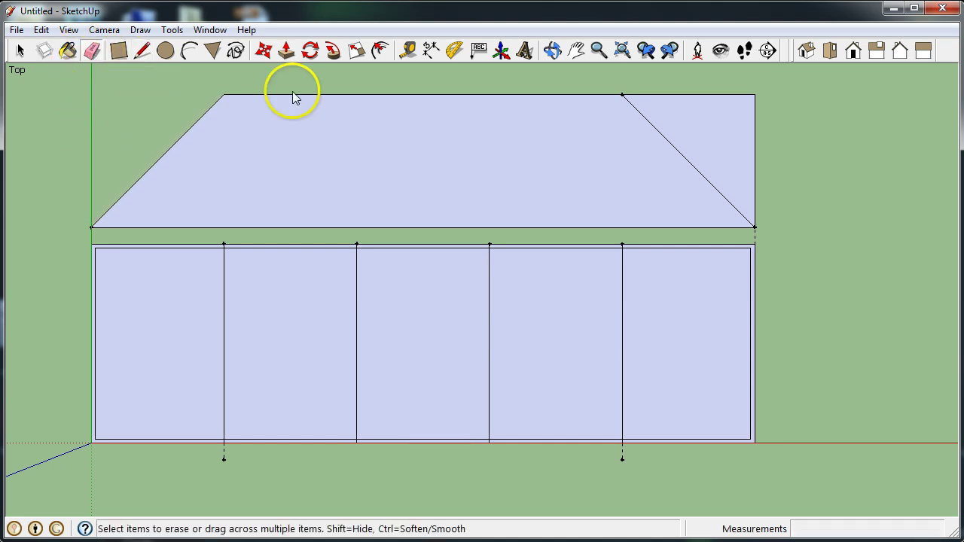
click(700, 95)
drag(746, 123, 766, 122)
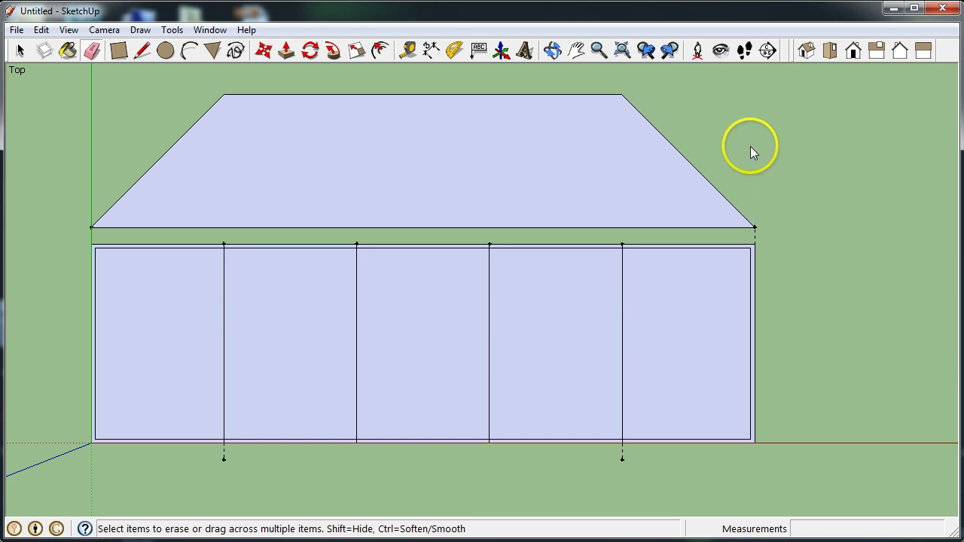
Step: Offset the trapezoid's outline inward by 1/16 inch
click(381, 49)
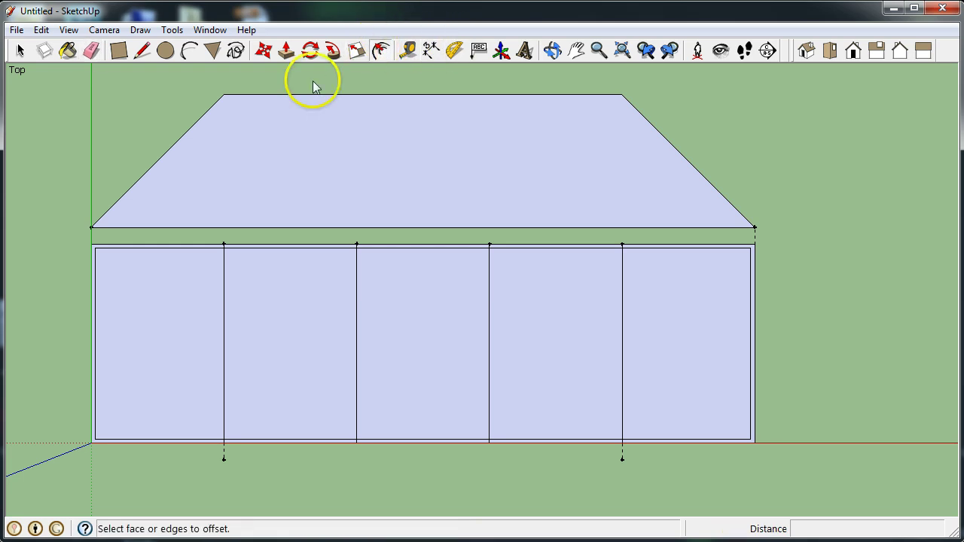
click(192, 151)
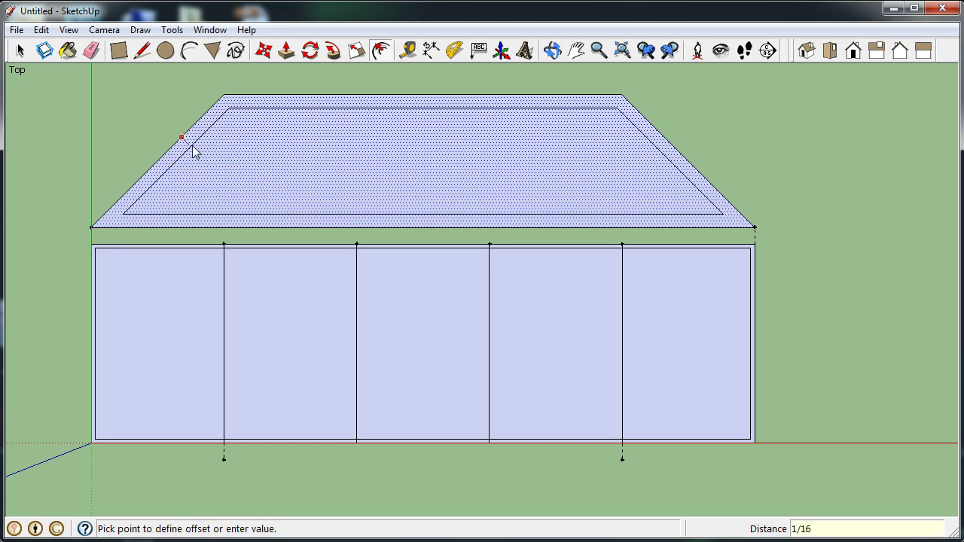
key(Return)
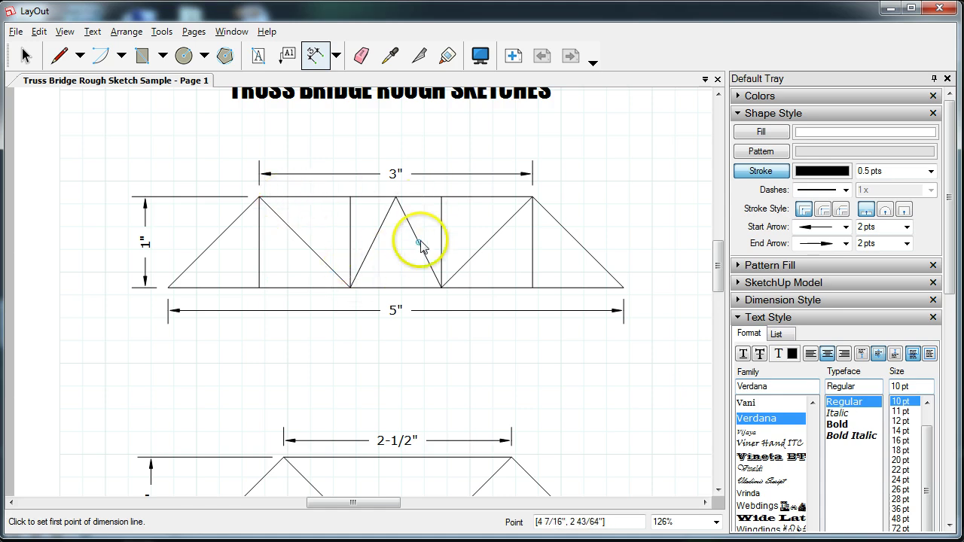
Step: Return to SketchUp from the LayOut sketch and draw 2-inch vertical lines from the trapezoid's upper outer corners to its base
click(891, 7)
click(141, 49)
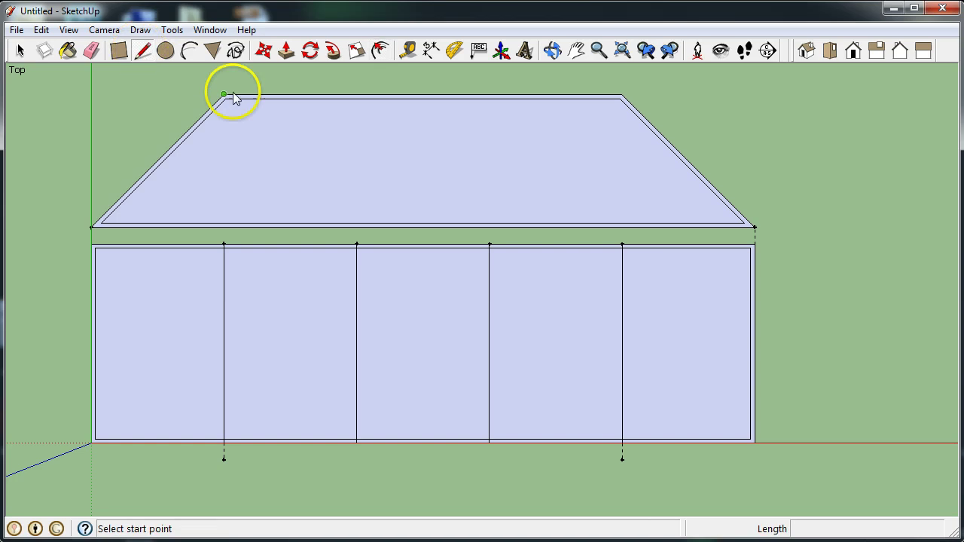
click(225, 97)
click(225, 226)
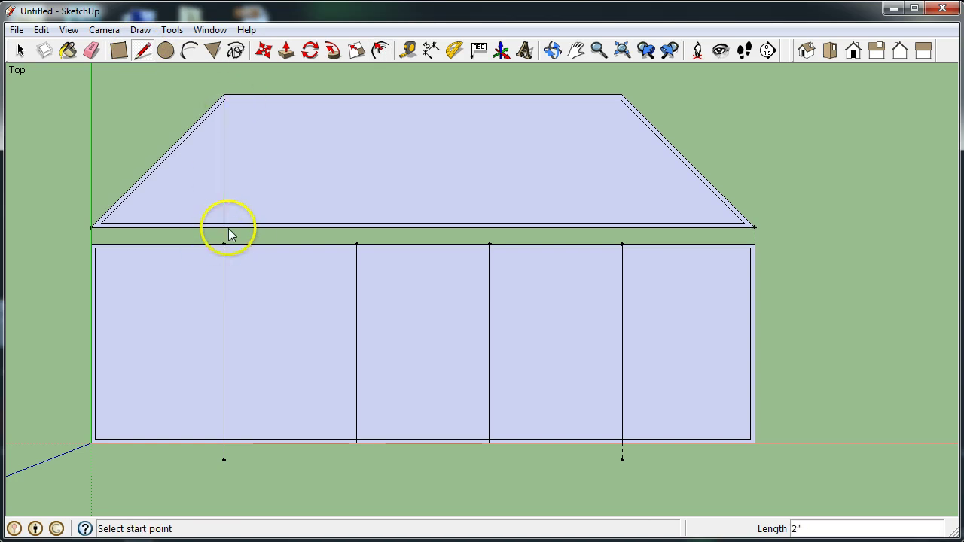
click(622, 95)
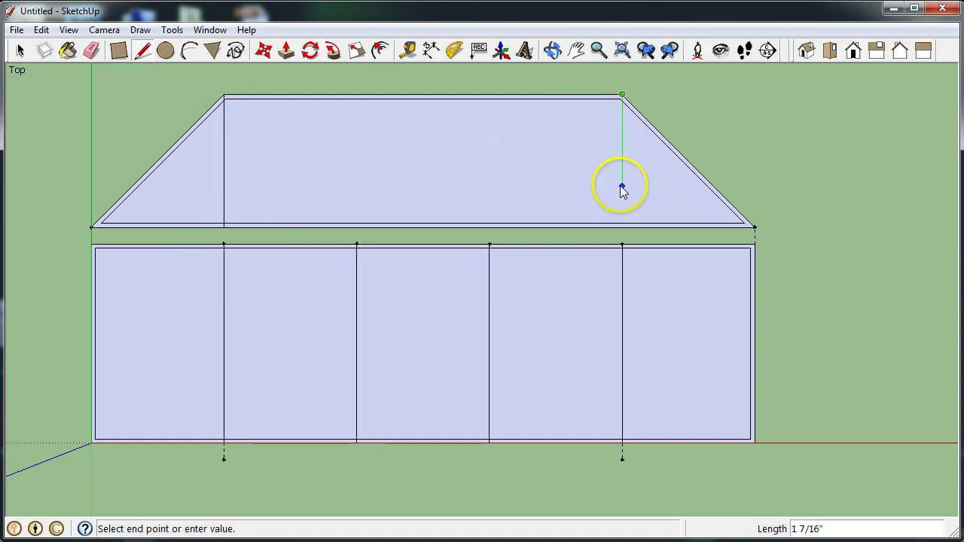
click(623, 226)
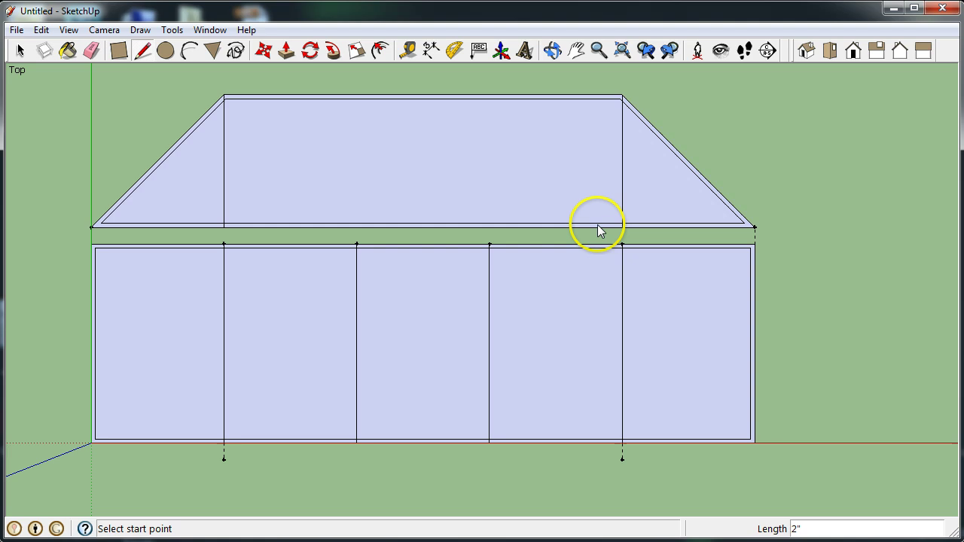
Step: Draw 2 1/4 inch vertical lines from the tops of the second and third dividers up to the trapezoid's outer upper edge
click(363, 243)
click(356, 96)
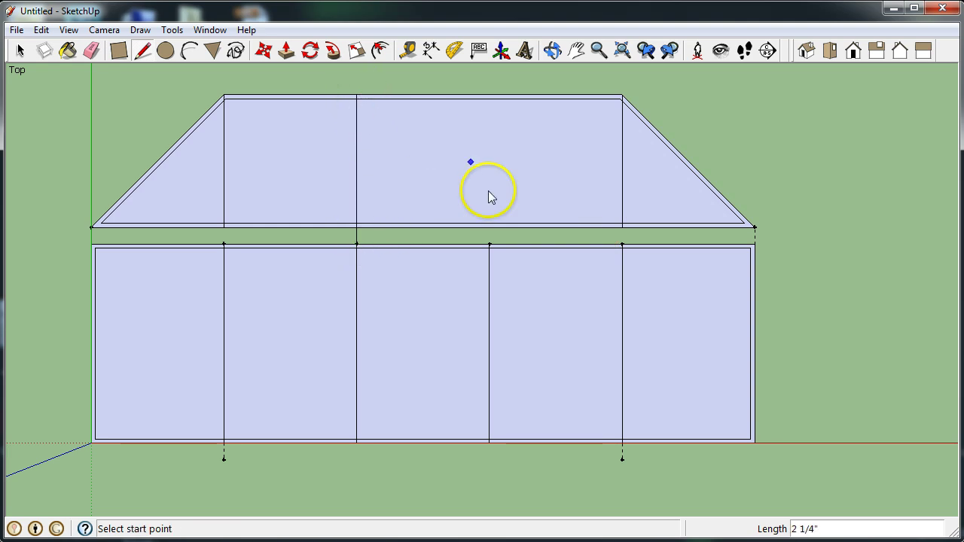
click(489, 244)
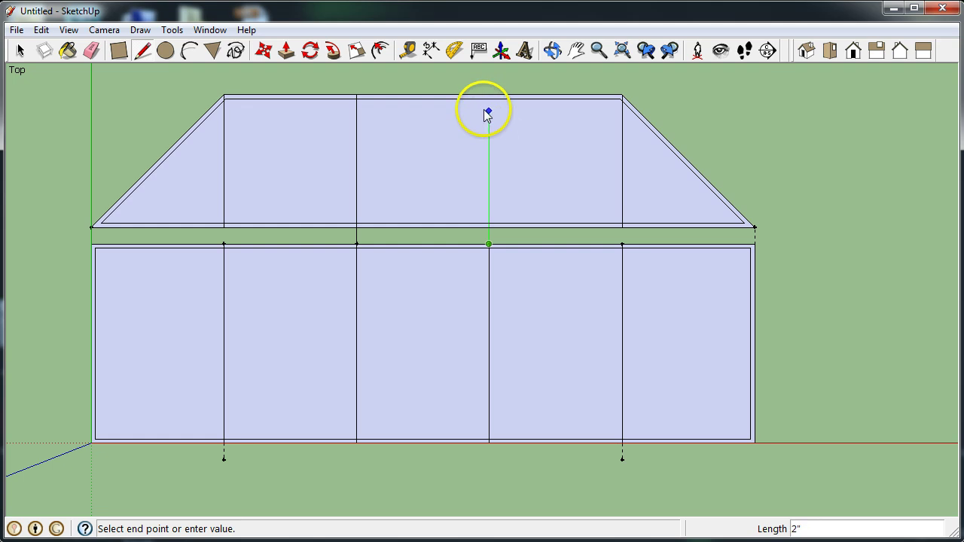
click(488, 96)
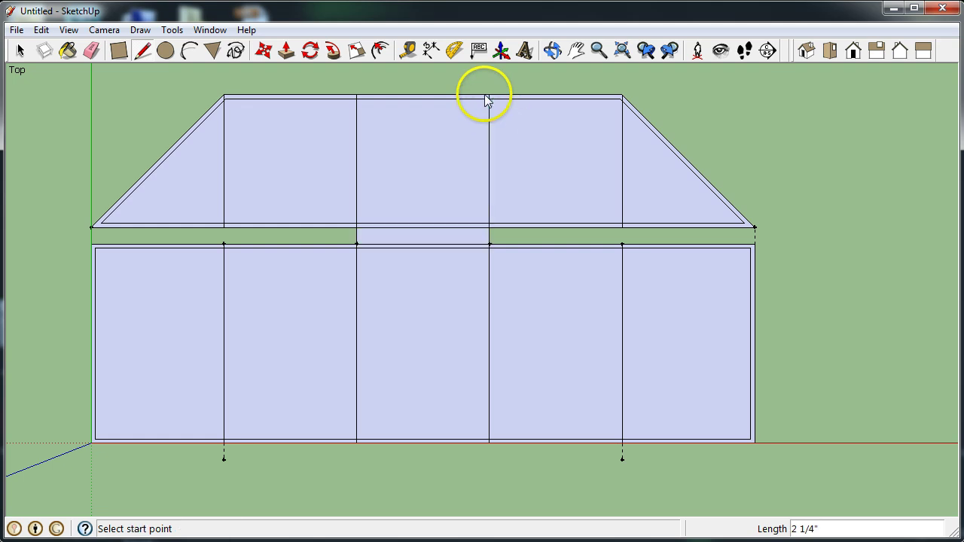
Step: Erase the two short line segments crossing the gap between the trapezoid and the lower rectangle
click(114, 54)
click(91, 49)
scroll(354, 232, up, 2)
click(357, 240)
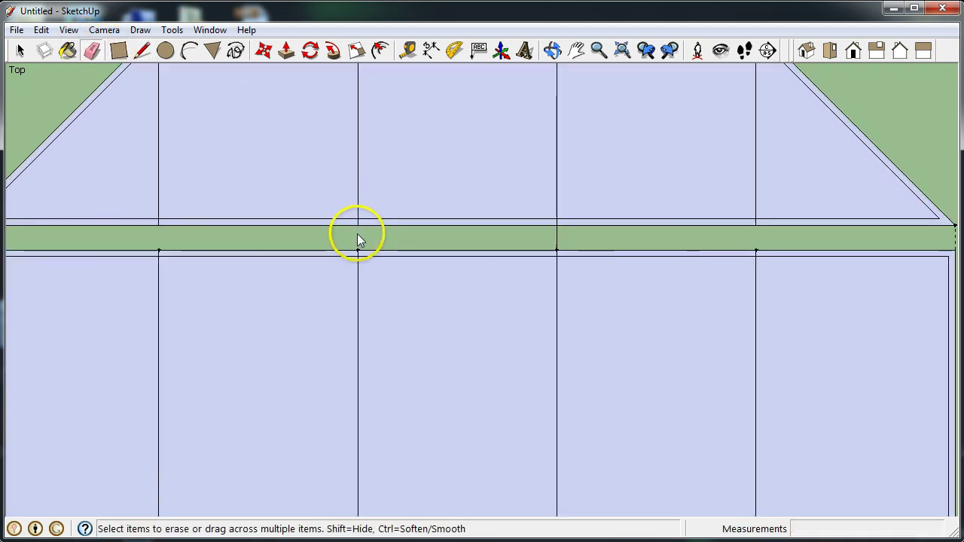
scroll(368, 290, down, 3)
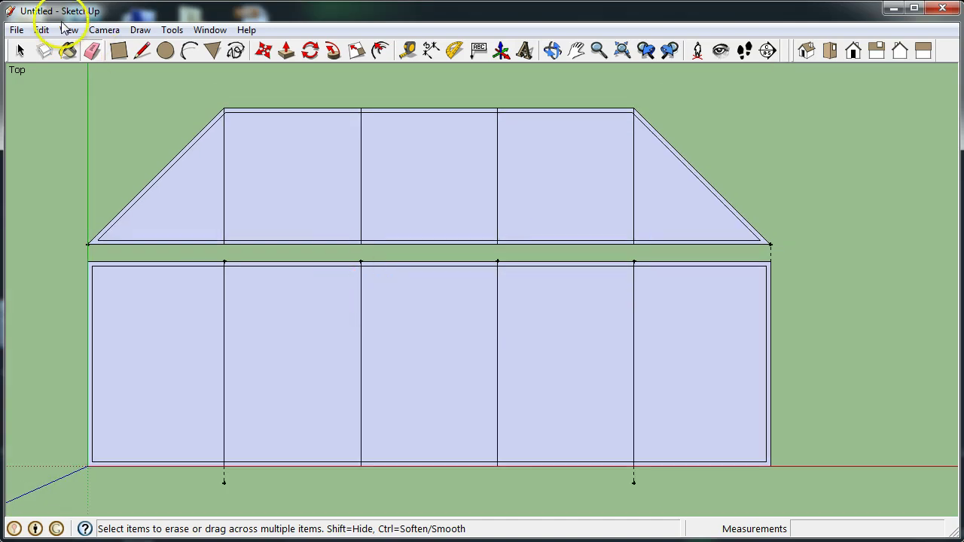
Step: Draw diagonals from the trapezoid's upper outer corners down to the feet of the two inner verticals
click(143, 49)
click(224, 110)
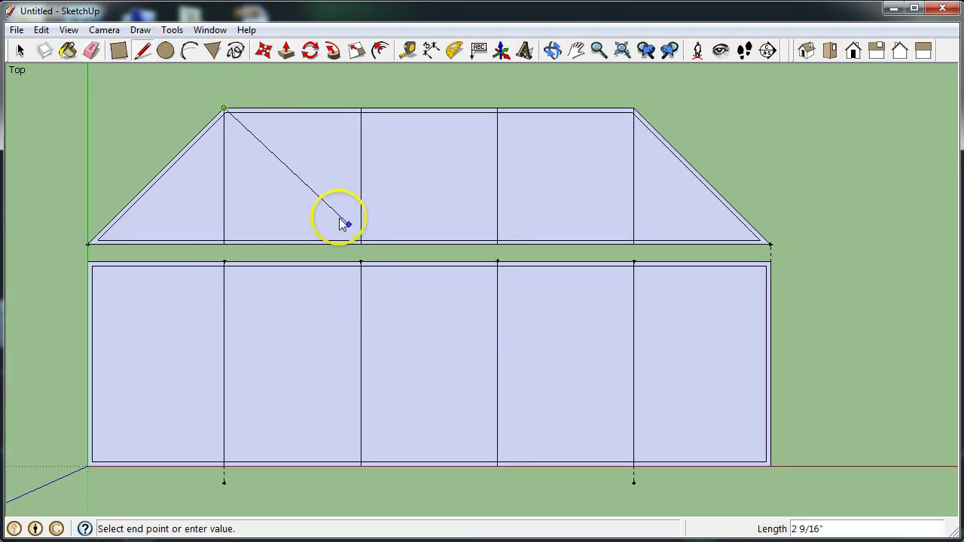
click(361, 242)
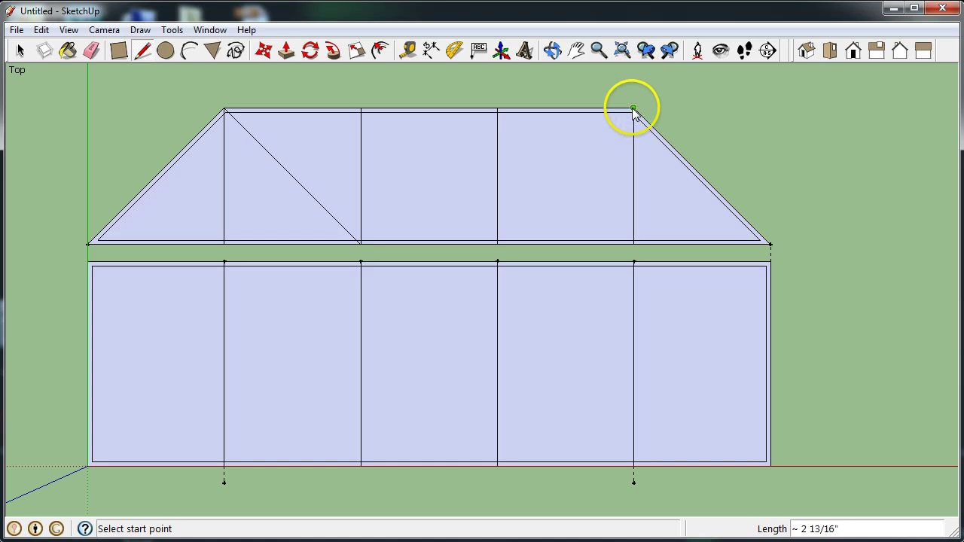
click(633, 110)
click(497, 242)
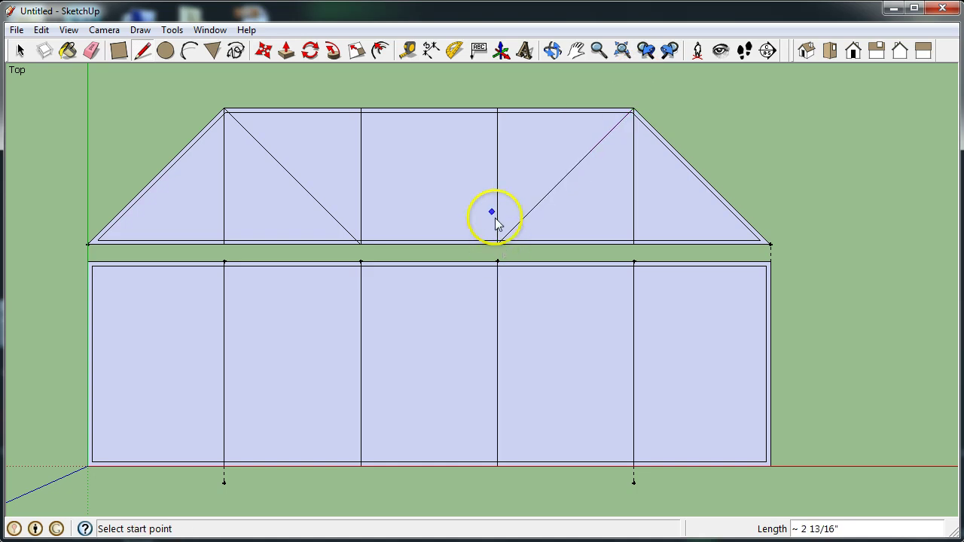
Step: Draw two diagonals from the midpoint of the trapezoid's upper edge to the feet of the inner verticals
click(430, 109)
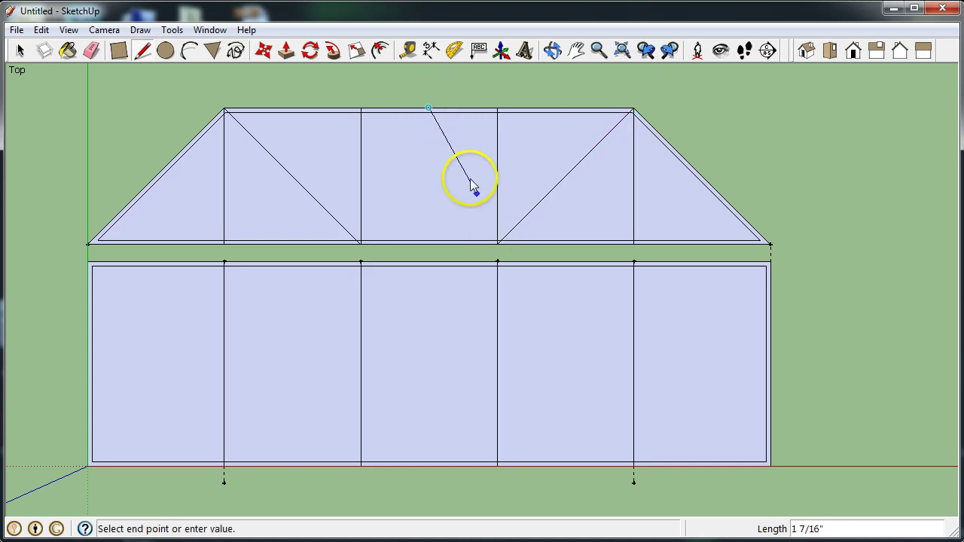
click(497, 242)
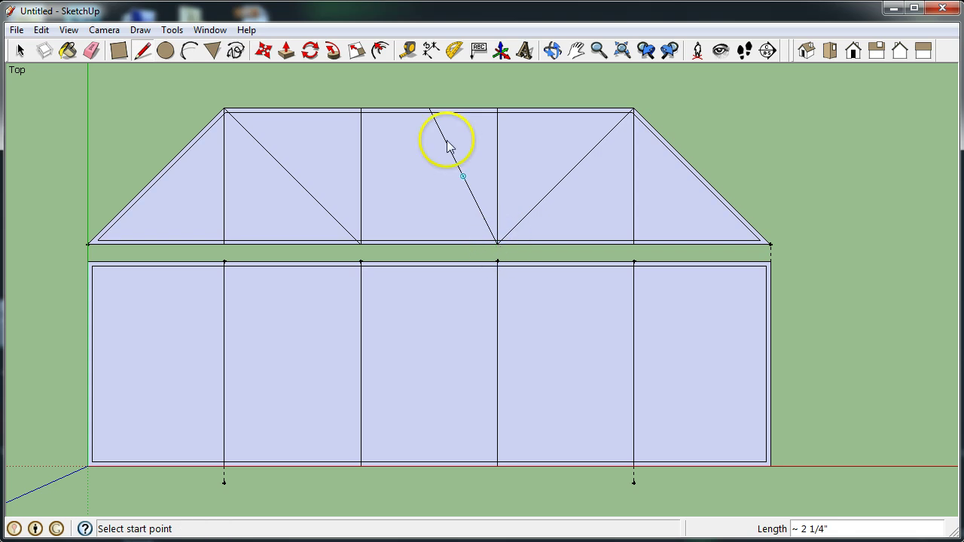
click(430, 109)
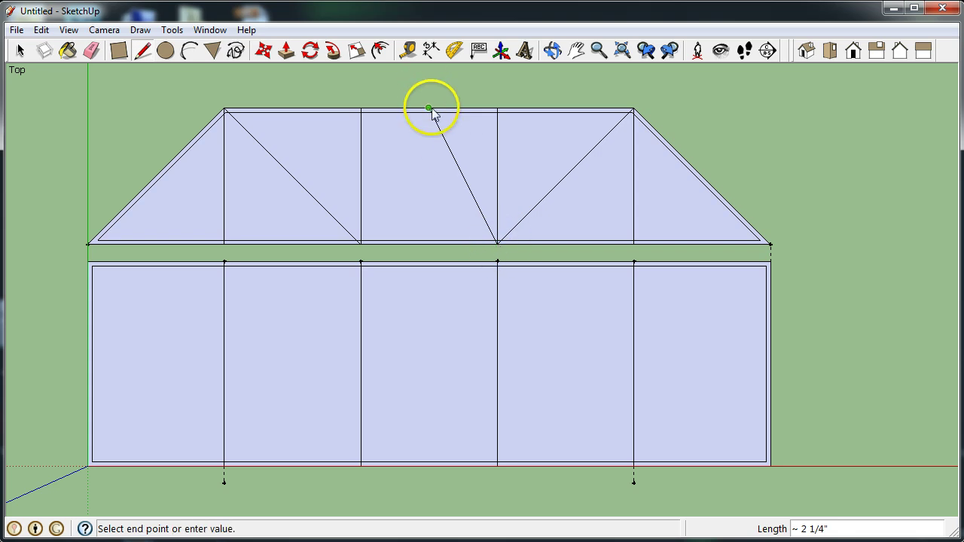
click(362, 242)
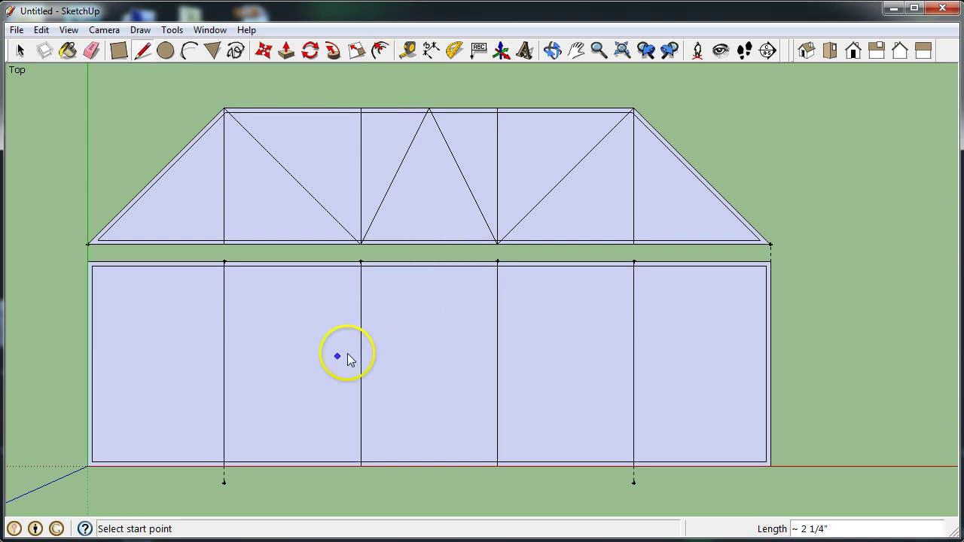
Step: Place guide points 0.25 inch straight above both upper outer corners of the trapezoid
scroll(297, 324, down, 2)
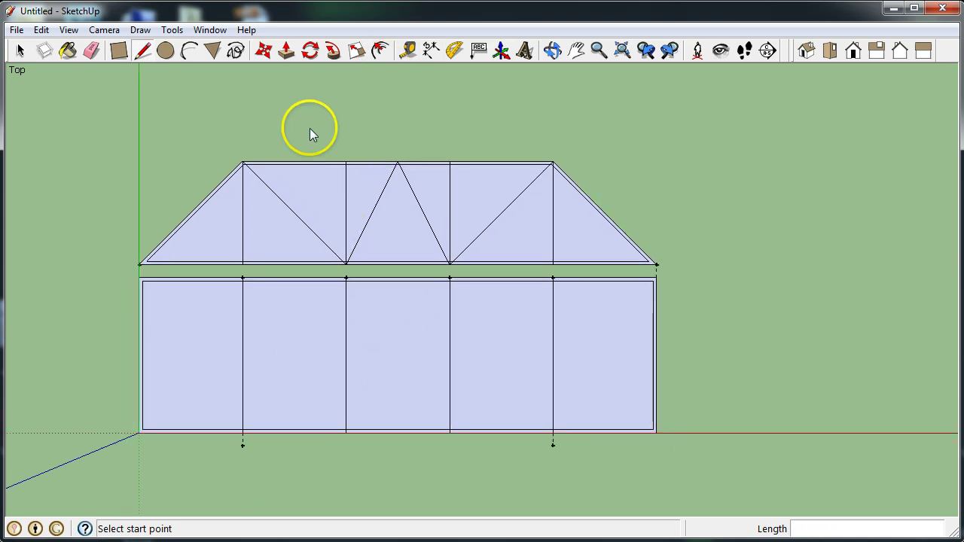
click(407, 50)
click(243, 162)
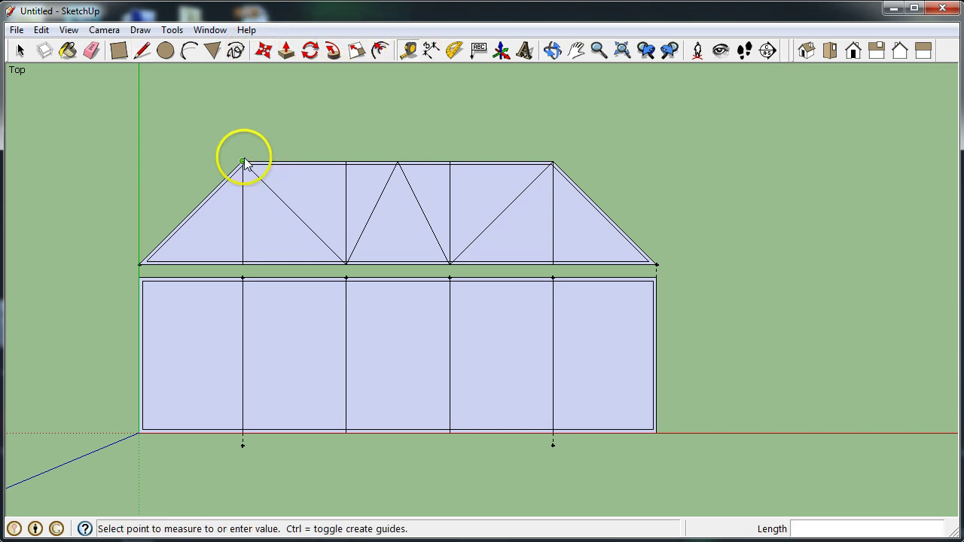
text(.2)
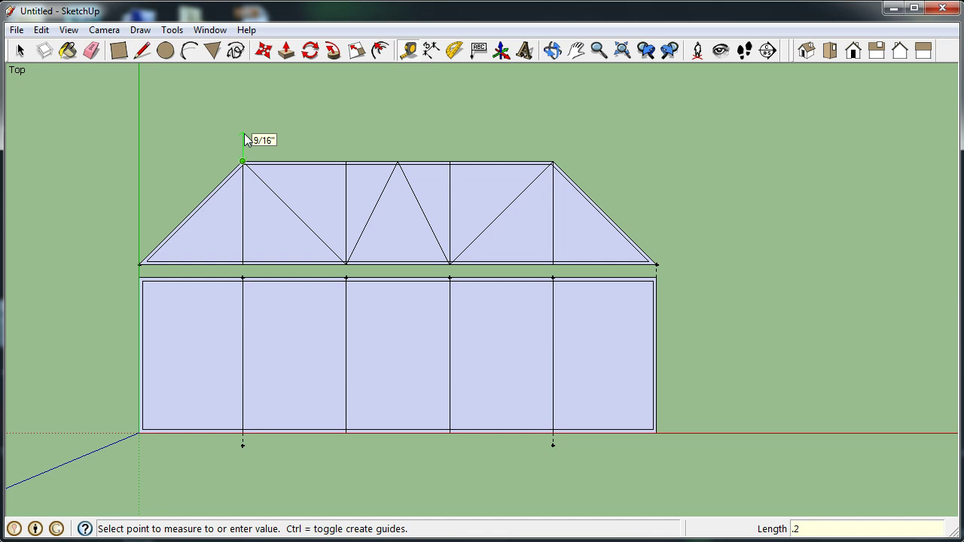
text(5)
key(Return)
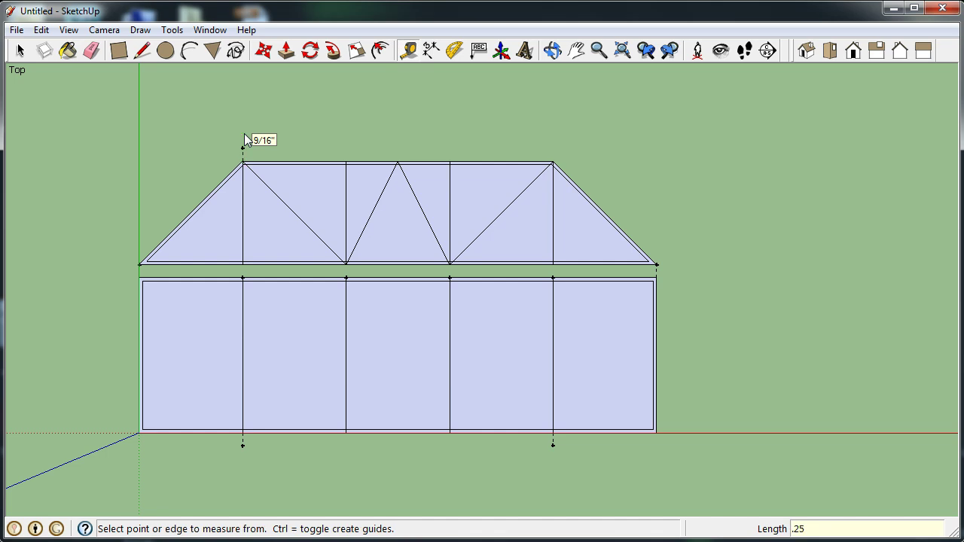
click(553, 162)
text(.2)
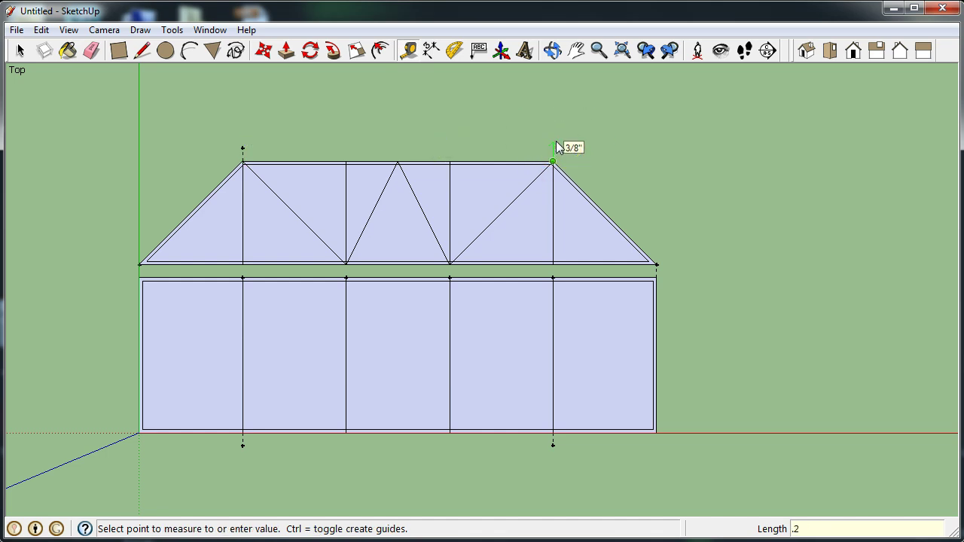
text(5)
key(Return)
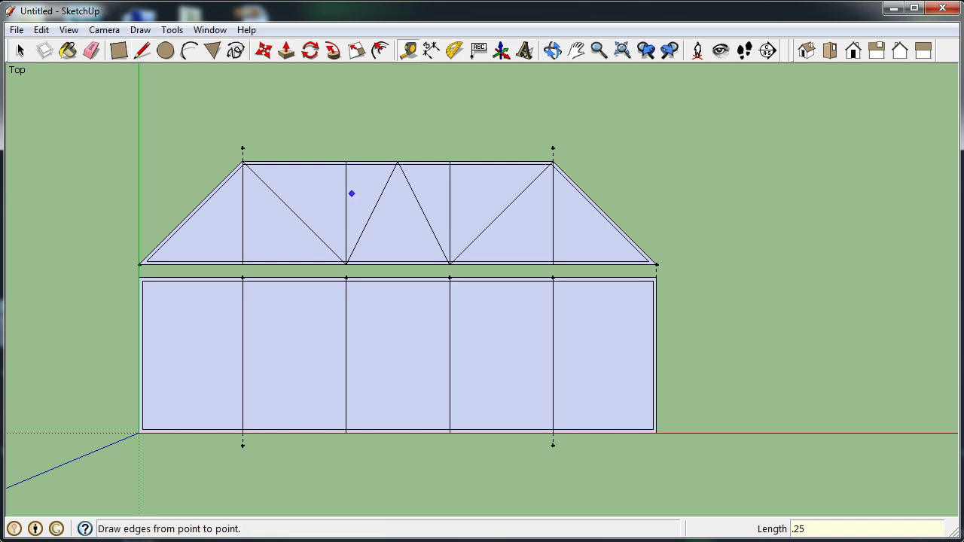
Step: Measure the distance between the two guide points above the trapezoid
scroll(351, 192, down, 2)
scroll(315, 268, up, 2)
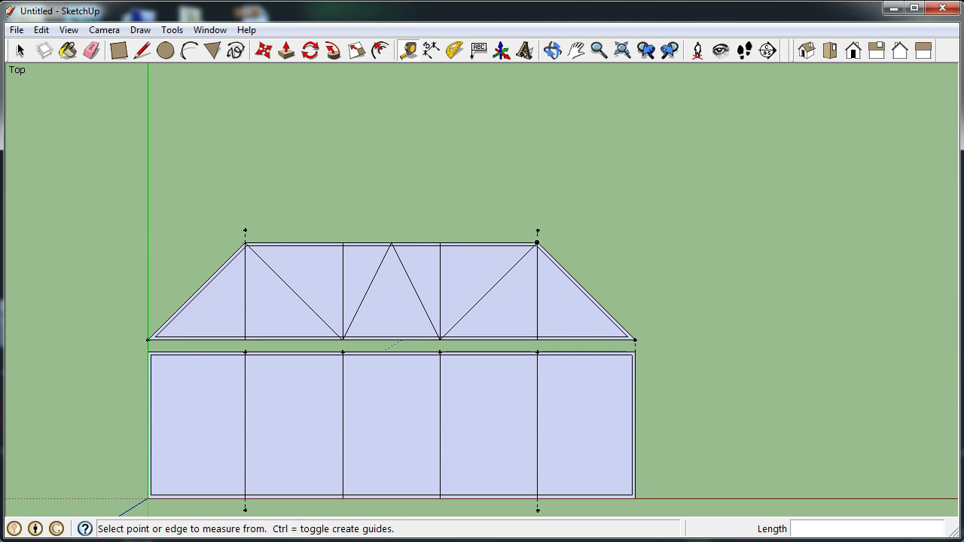
click(636, 352)
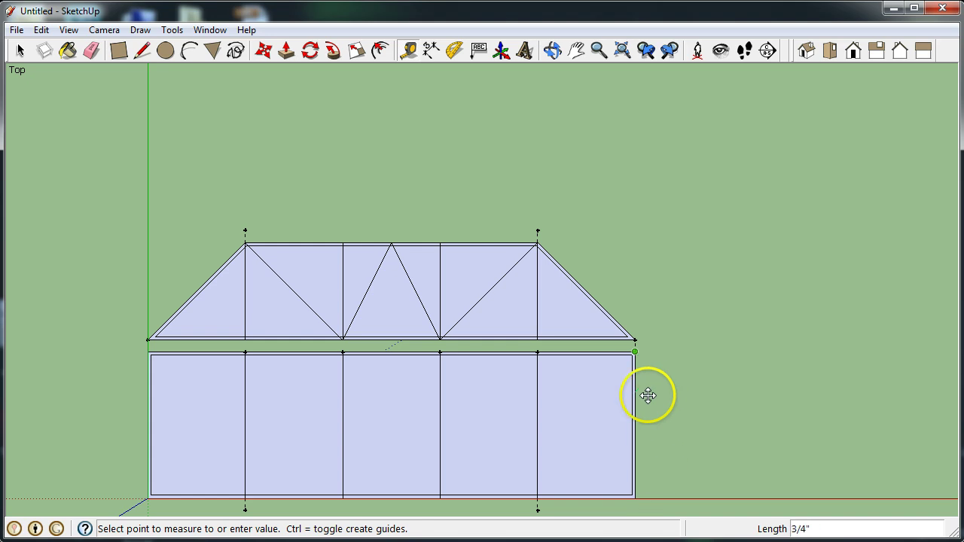
click(650, 398)
click(246, 243)
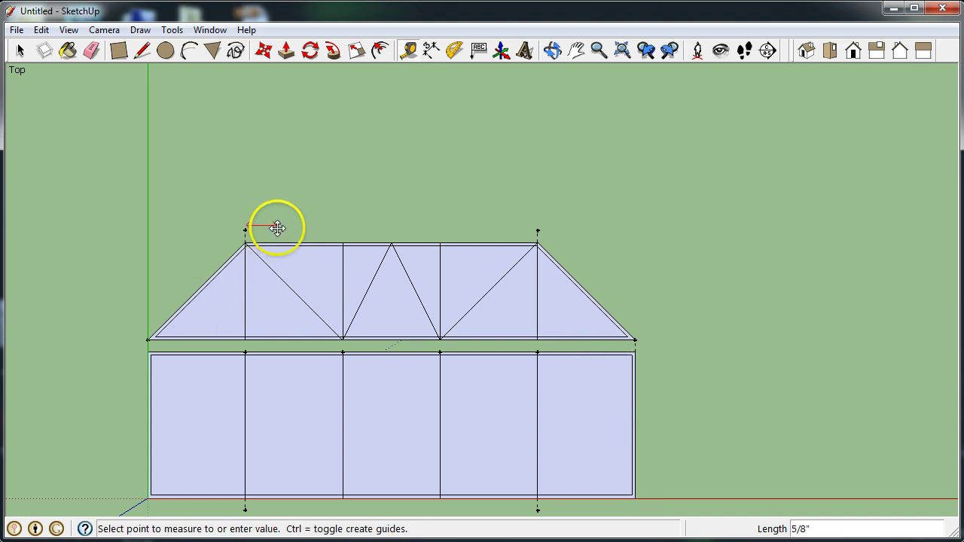
click(246, 229)
click(246, 230)
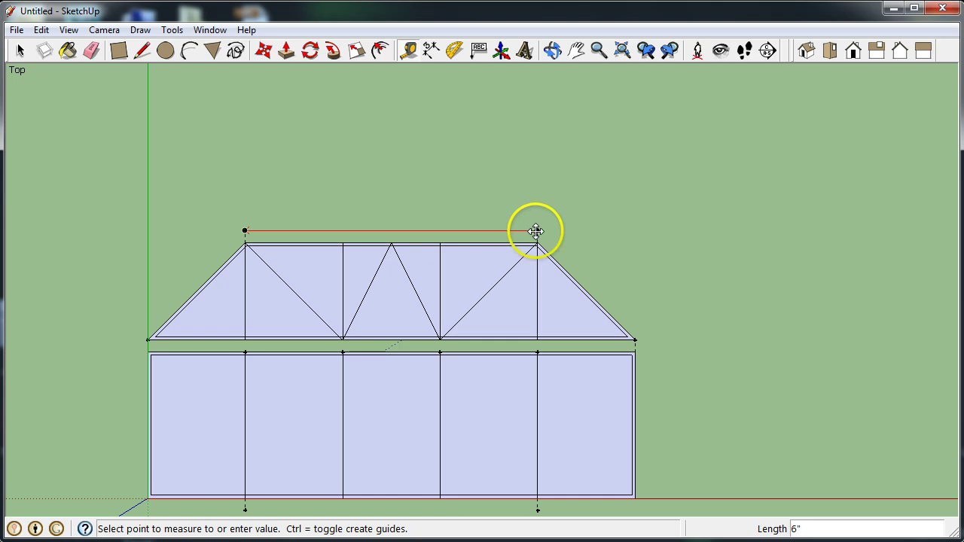
click(536, 232)
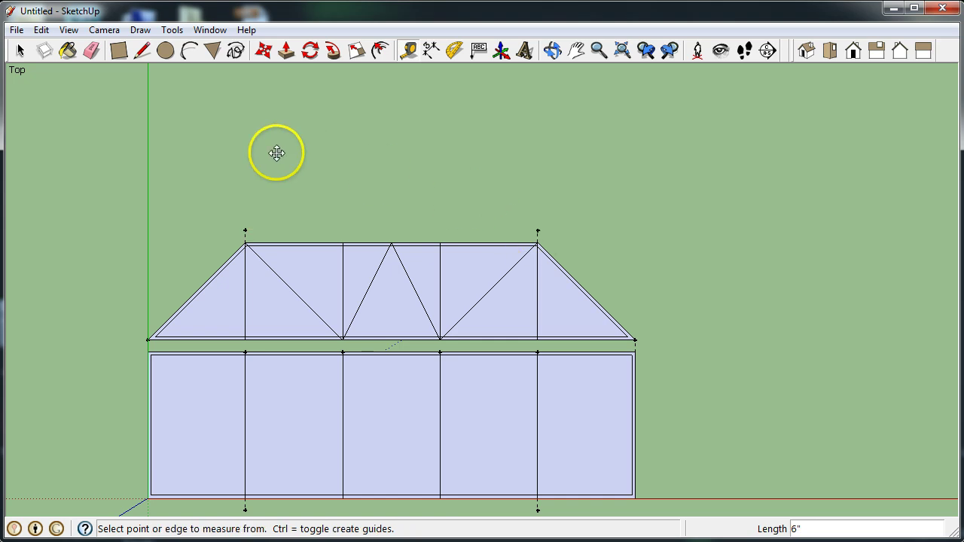
Step: Draw a 6 by 3 inch rectangle upward from the left guide point above the trapezoid
click(119, 48)
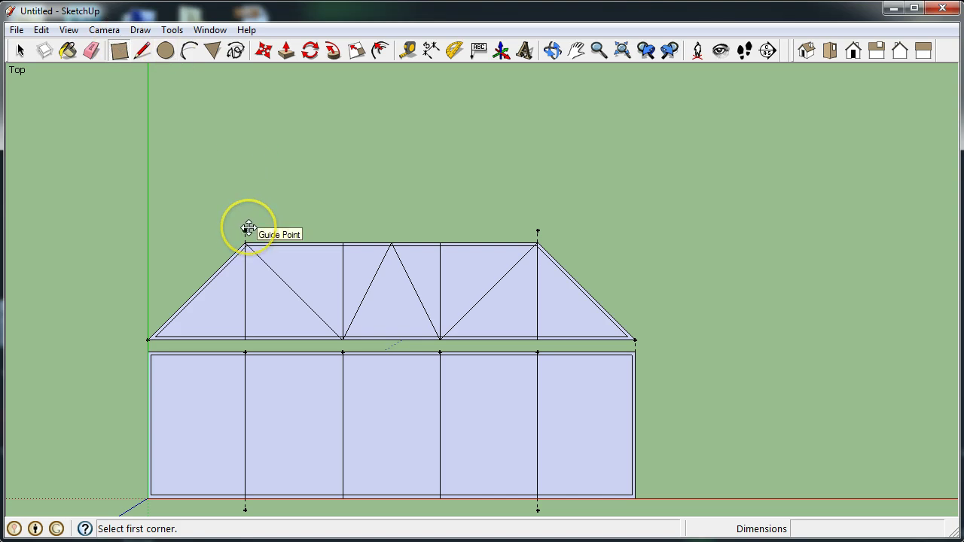
drag(245, 230, 544, 103)
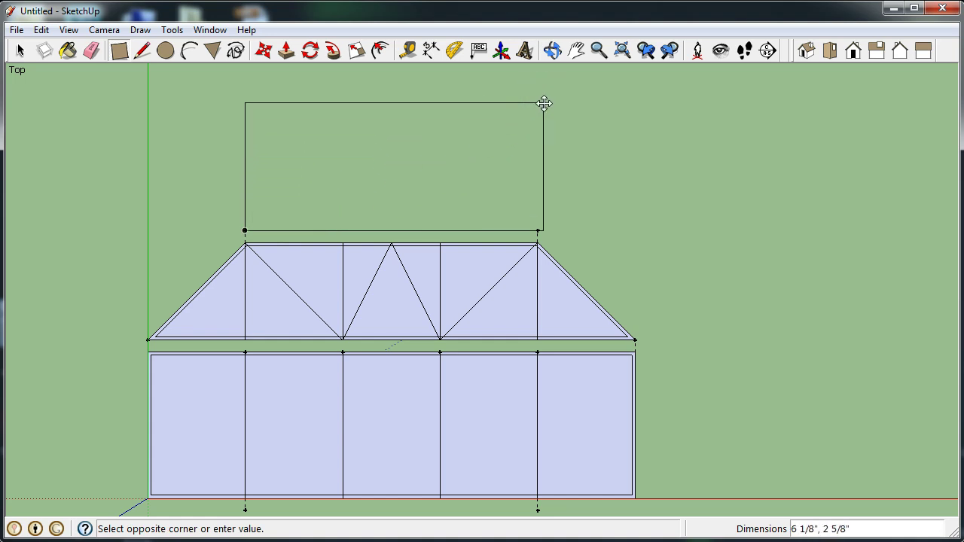
text(6,3)
key(Return)
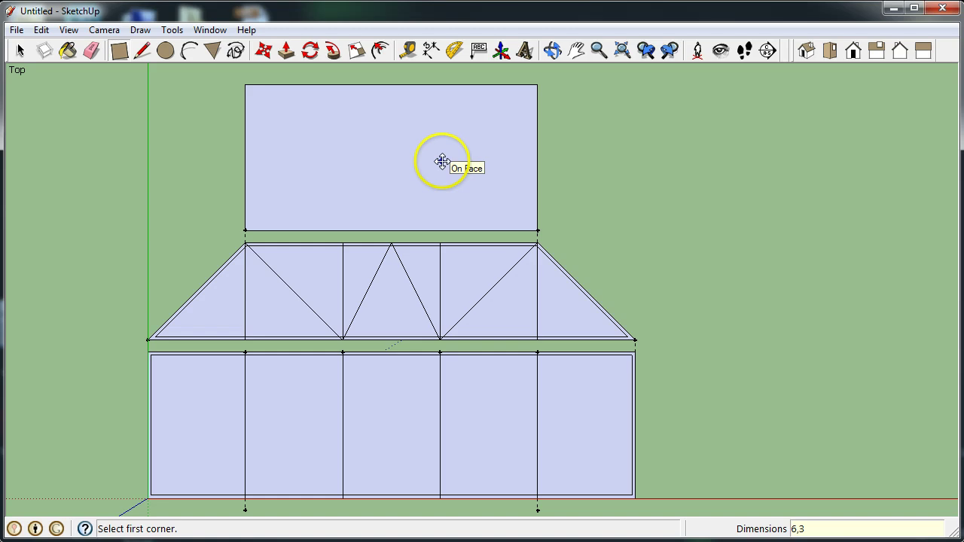
Step: Offset the 6 by 3 inch rectangle's outline inward by 1/16 inch
click(381, 50)
click(249, 157)
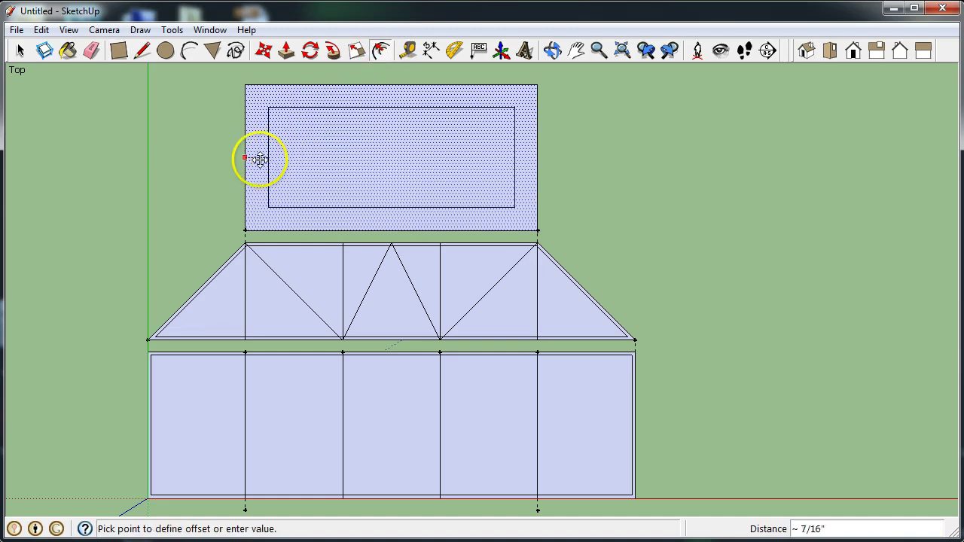
click(256, 162)
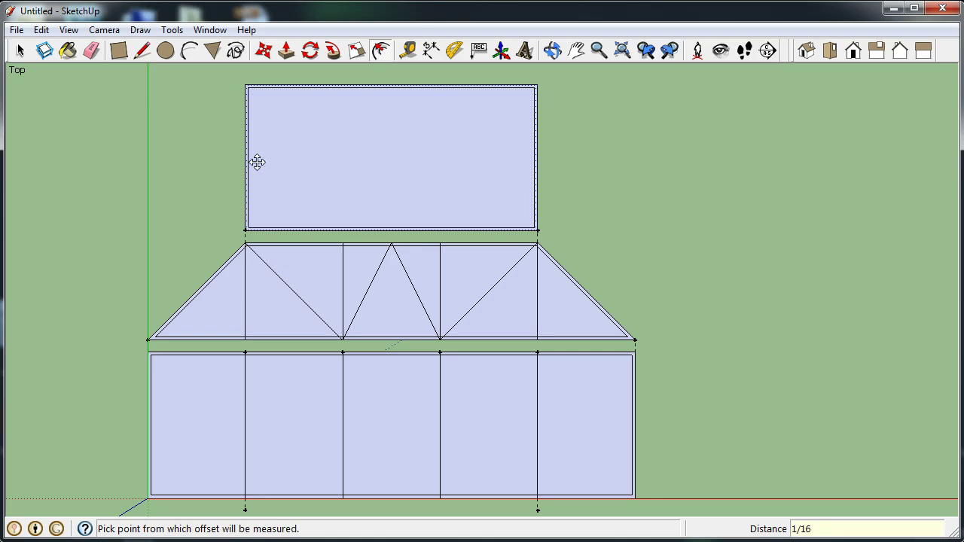
Step: Draw 3 1/4 inch vertical lines from the tops of the trapezoid's inner verticals to the new rectangle's far edge
click(142, 51)
click(343, 243)
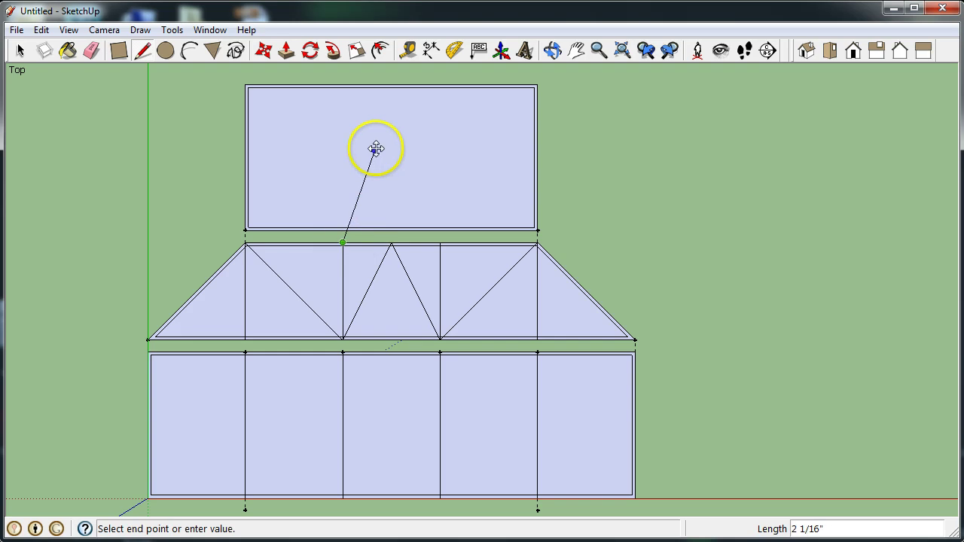
click(343, 88)
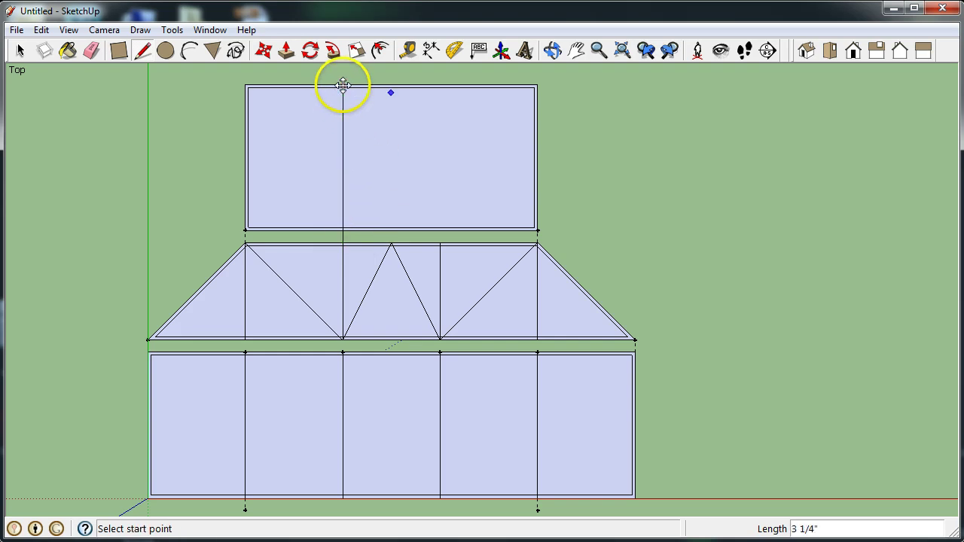
click(440, 242)
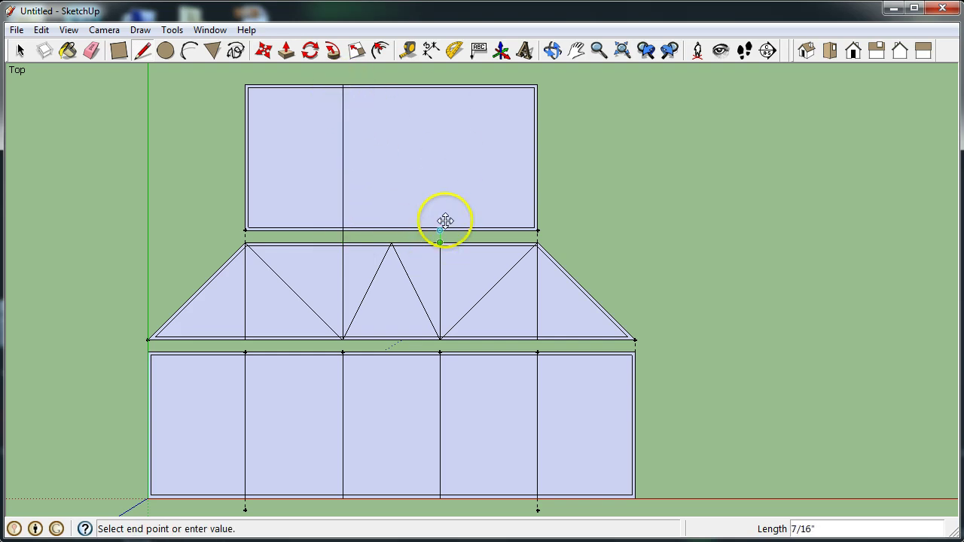
click(440, 87)
Step: Erase the two line segments crossing the gap between the trapezoid and the 6 by 3 inch rectangle
click(91, 50)
scroll(410, 224, up, 1)
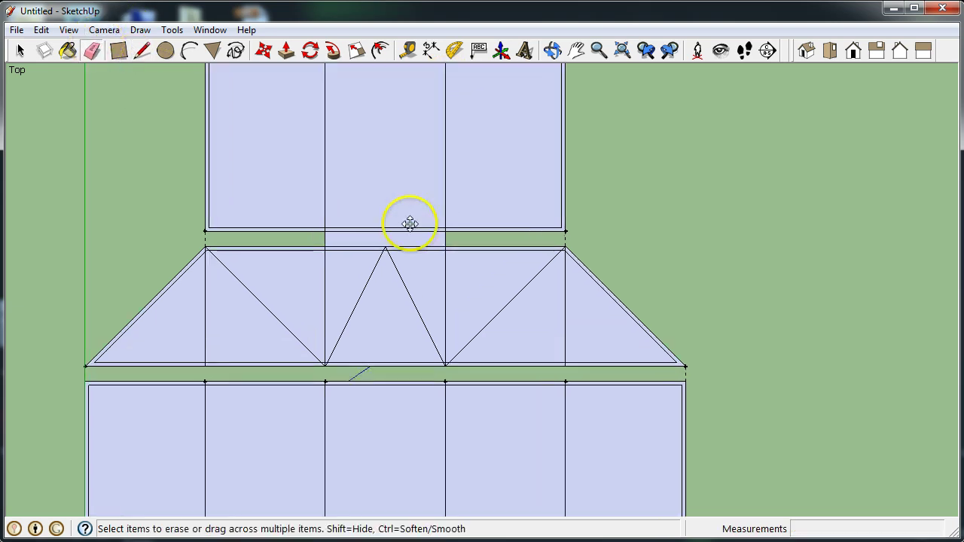
scroll(445, 234, up, 2)
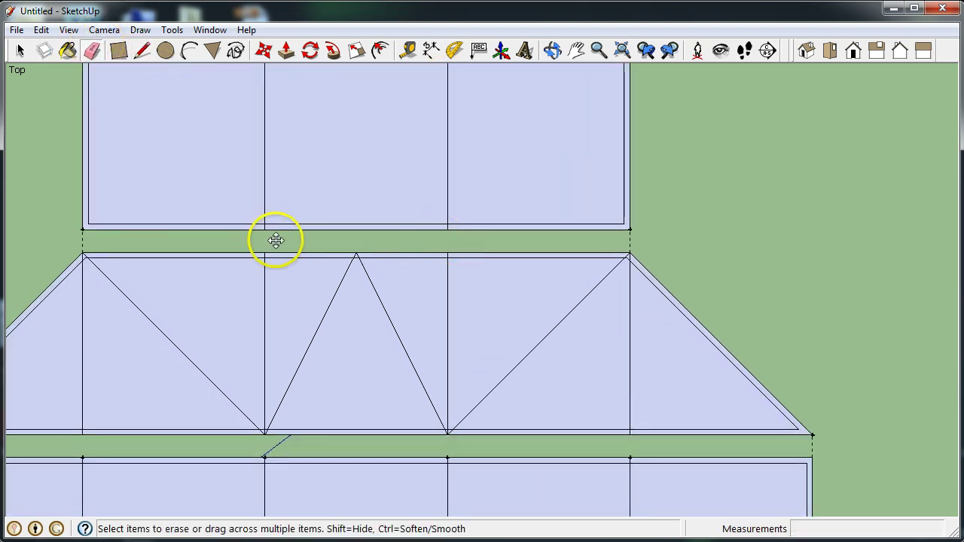
scroll(344, 389, down, 2)
scroll(293, 200, down, 1)
scroll(323, 252, down, 2)
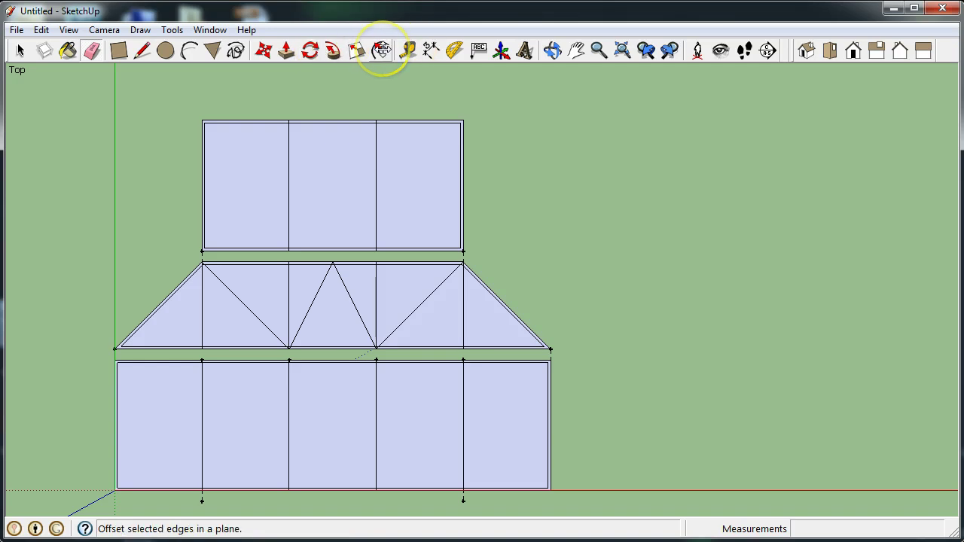
Step: Offset the middle panel of the 6 by 3 inch rectangle inward by 1/16 inch
click(381, 51)
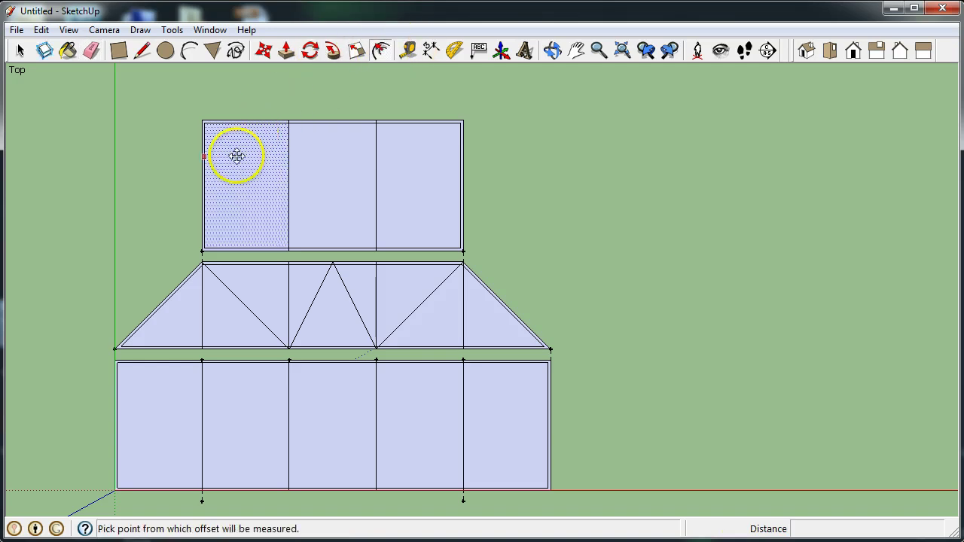
scroll(213, 172, up, 4)
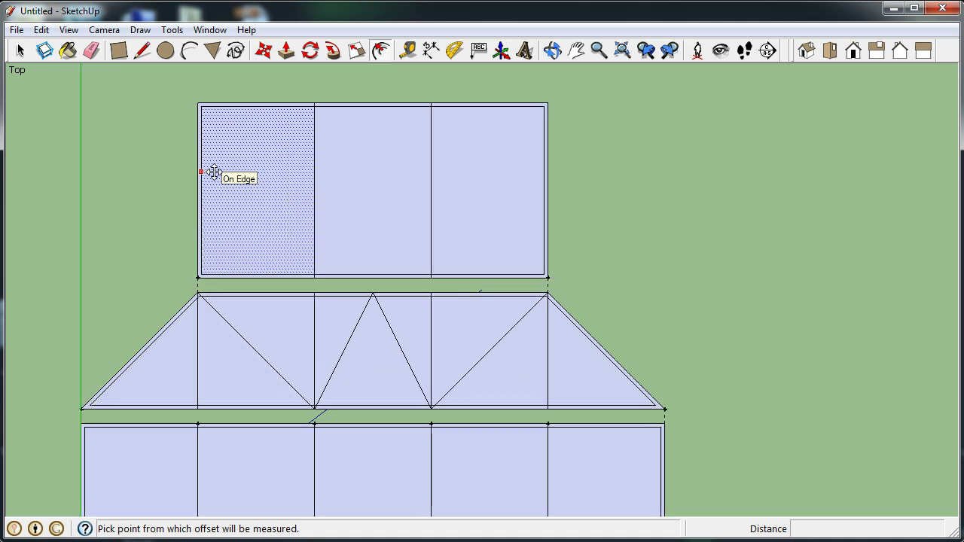
scroll(201, 175, up, 3)
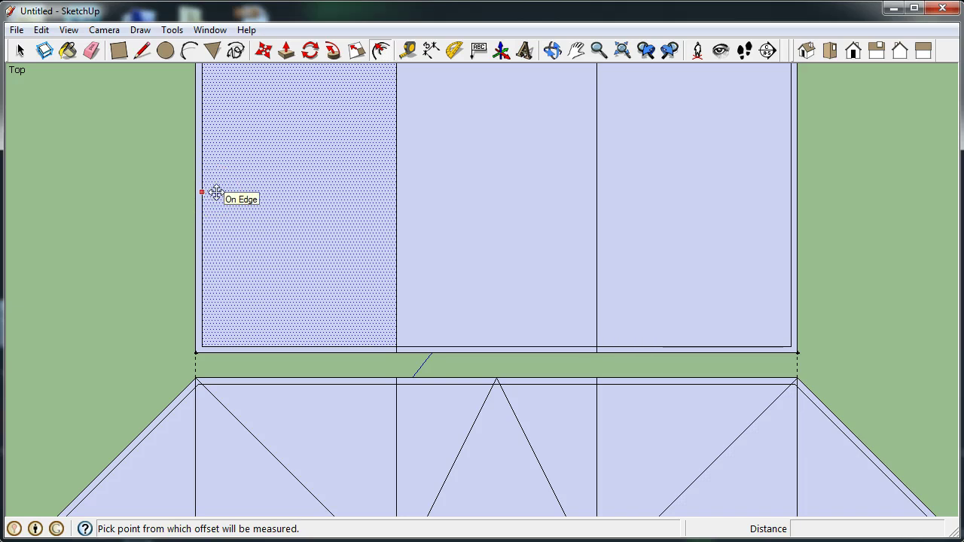
scroll(216, 193, down, 1)
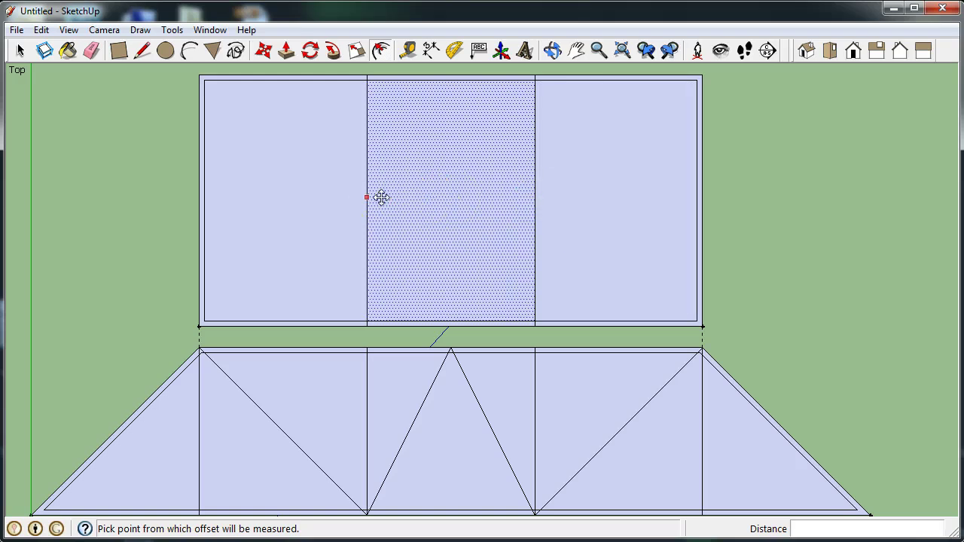
mouse_move(379, 197)
mouse_down()
mouse_move(424, 188)
mouse_move(377, 204)
mouse_up()
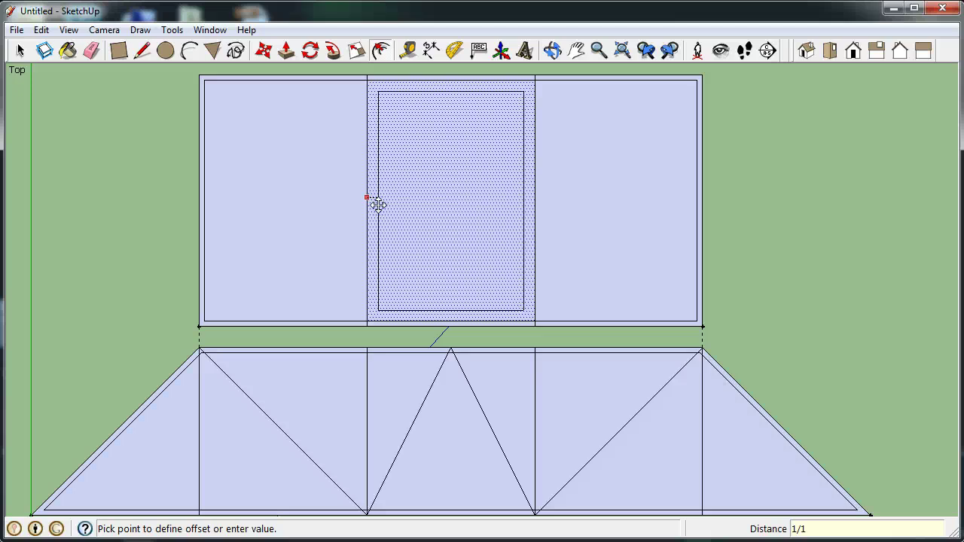
key(Return)
click(422, 230)
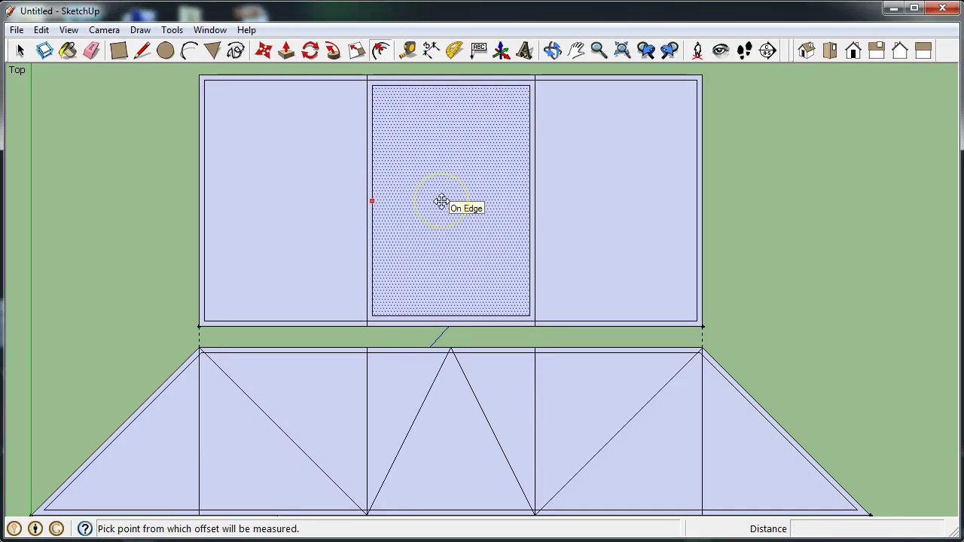
Step: Repeat the 1/16 inch inward offset on the two outer panels of the 6 by 3 inch rectangle
click(552, 192)
double_click(550, 190)
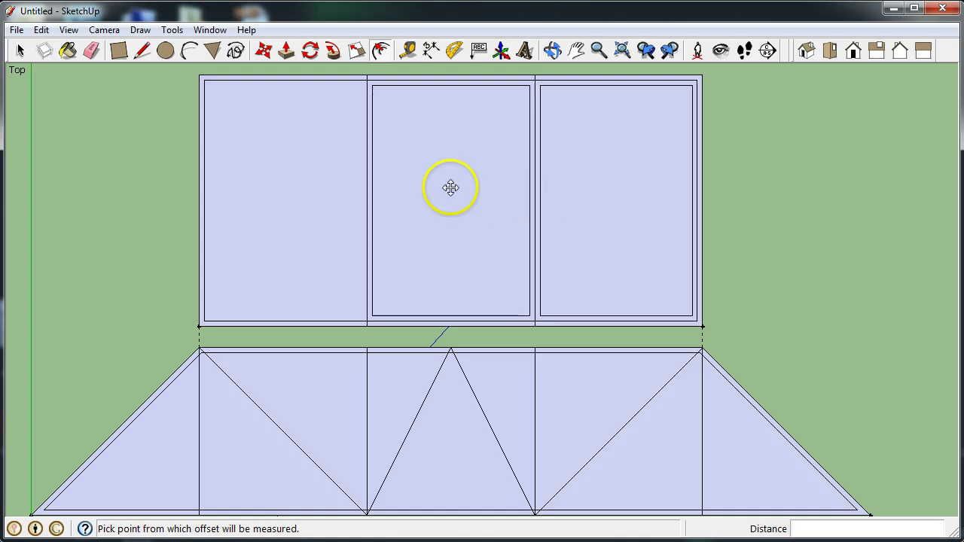
click(269, 189)
double_click(230, 189)
Step: Offset the upper triangle beside the left diagonal and the three triangles of the trapezoid's middle bay inward by 1/16 inch
click(252, 366)
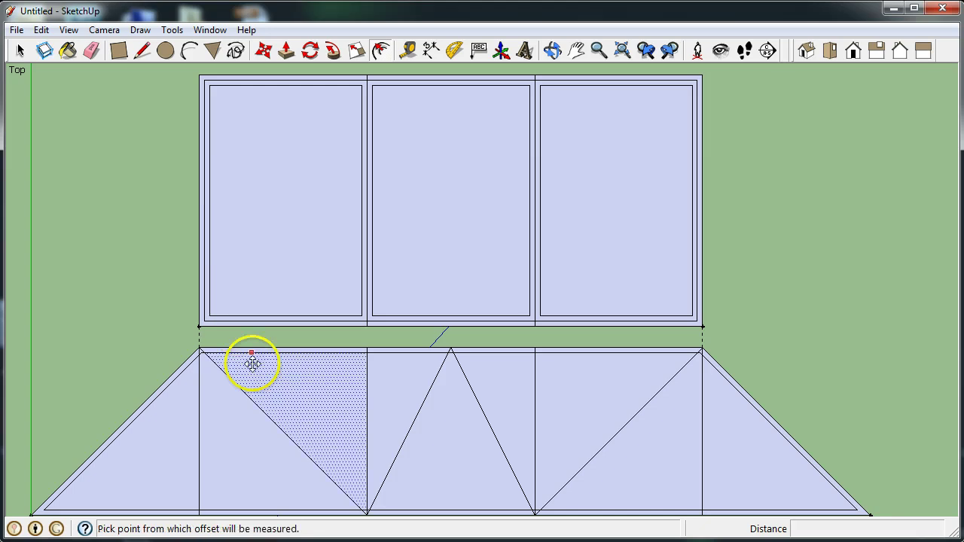
double_click(264, 382)
click(377, 379)
double_click(377, 378)
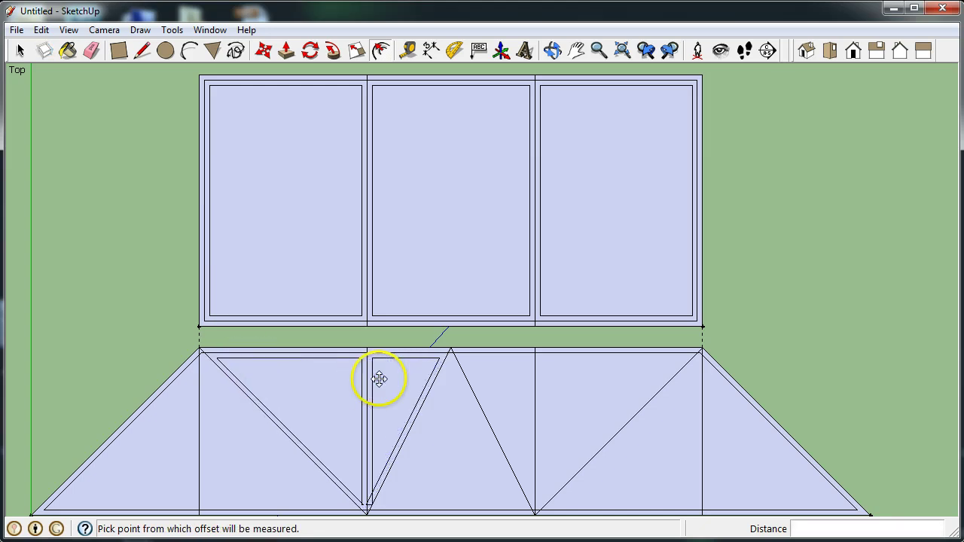
click(436, 407)
double_click(442, 411)
click(504, 390)
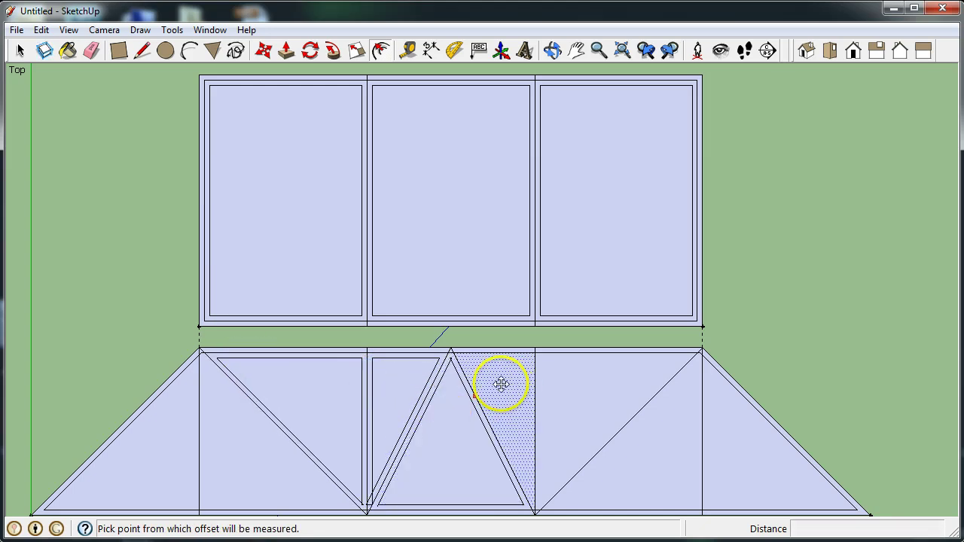
double_click(502, 384)
Step: Offset both triangles of the right diagonal bay, the lower left-bay triangle and both end triangles of the trapezoid inward by 1/16 inch
click(577, 382)
double_click(576, 381)
click(679, 433)
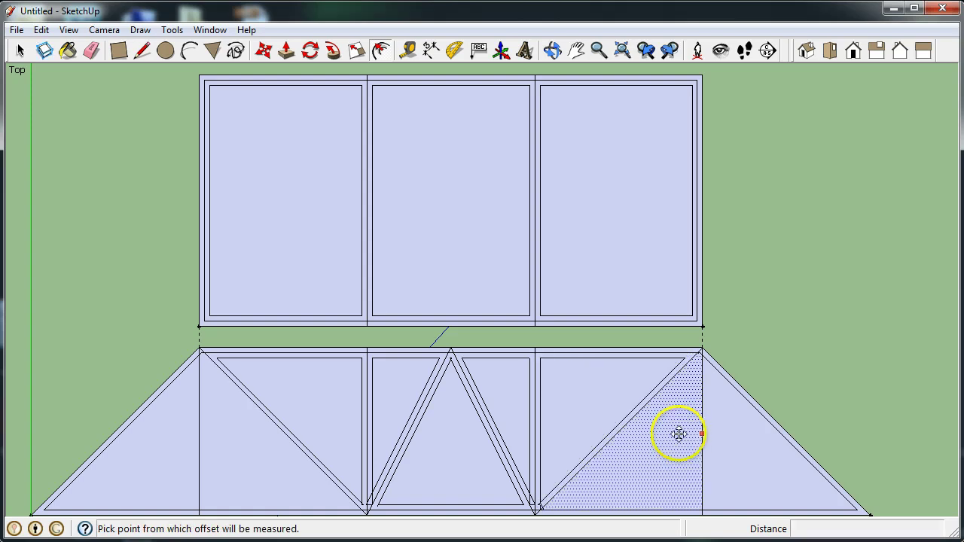
double_click(667, 430)
click(723, 424)
double_click(723, 425)
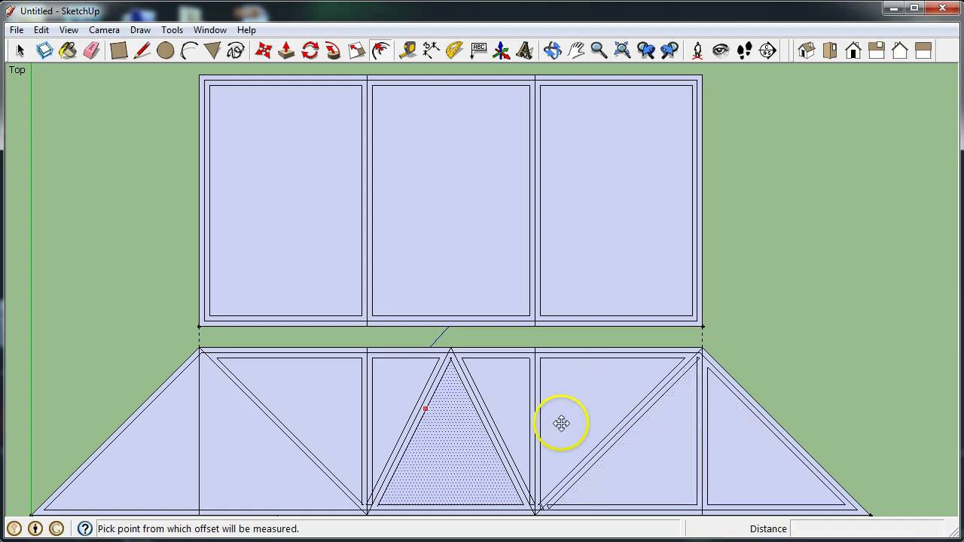
double_click(236, 452)
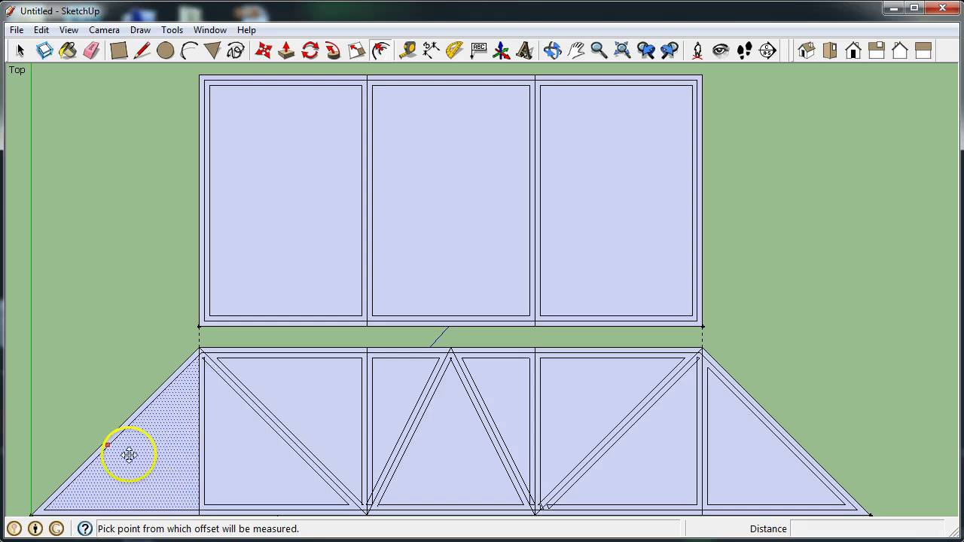
double_click(119, 457)
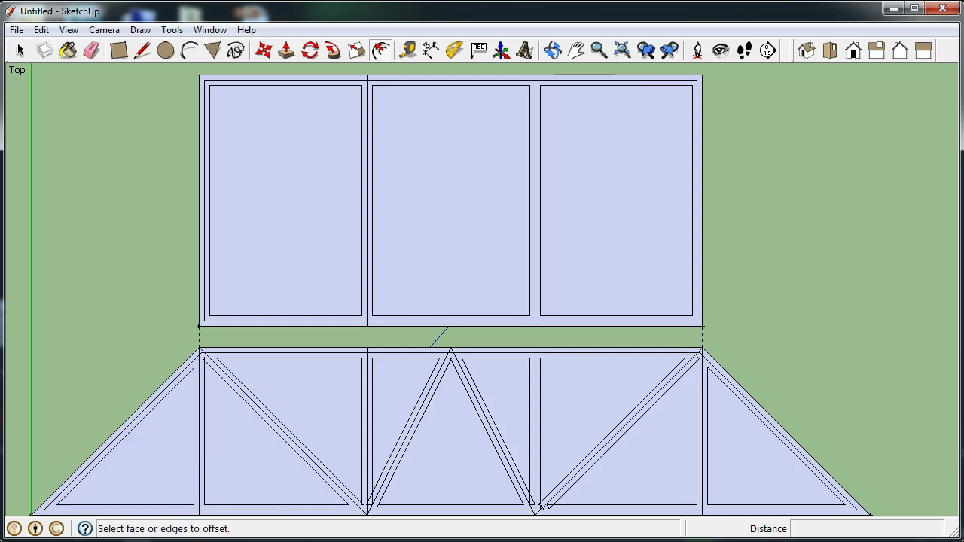
Step: Offset the five panels of the base rectangle inward by 1/16 inch
scroll(64, 153, down, 3)
click(172, 369)
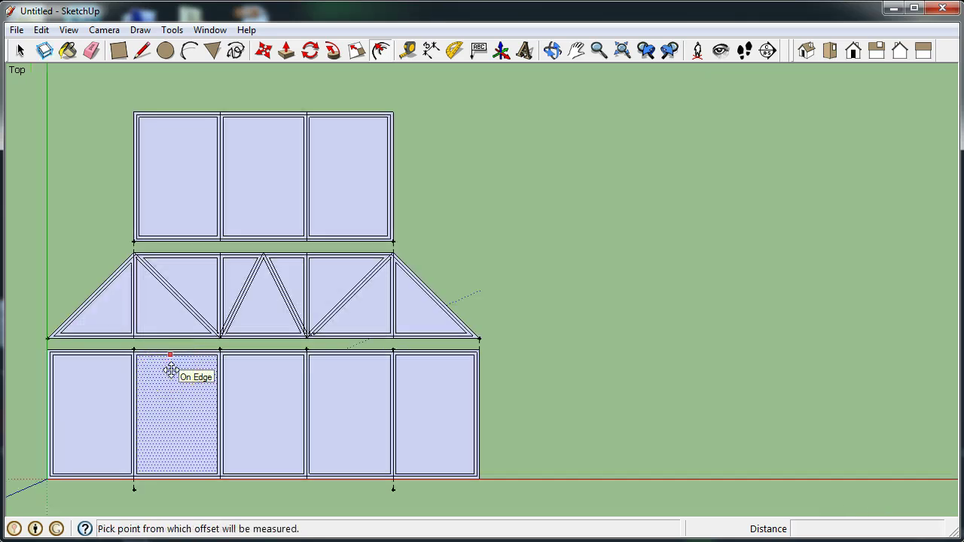
scroll(103, 372, up, 3)
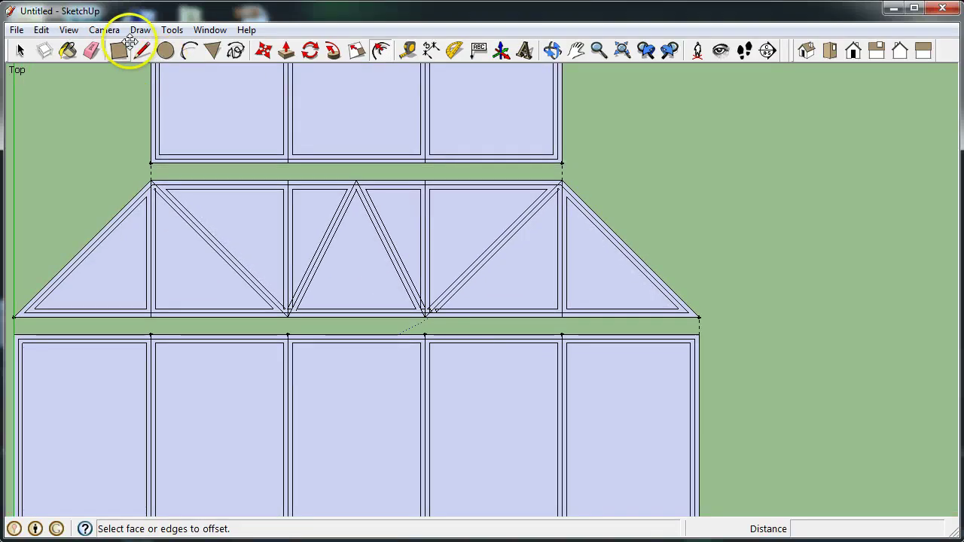
Step: Measure the width of the trapezoid's bottom chord from its inner offset edge to its outer edge
click(407, 50)
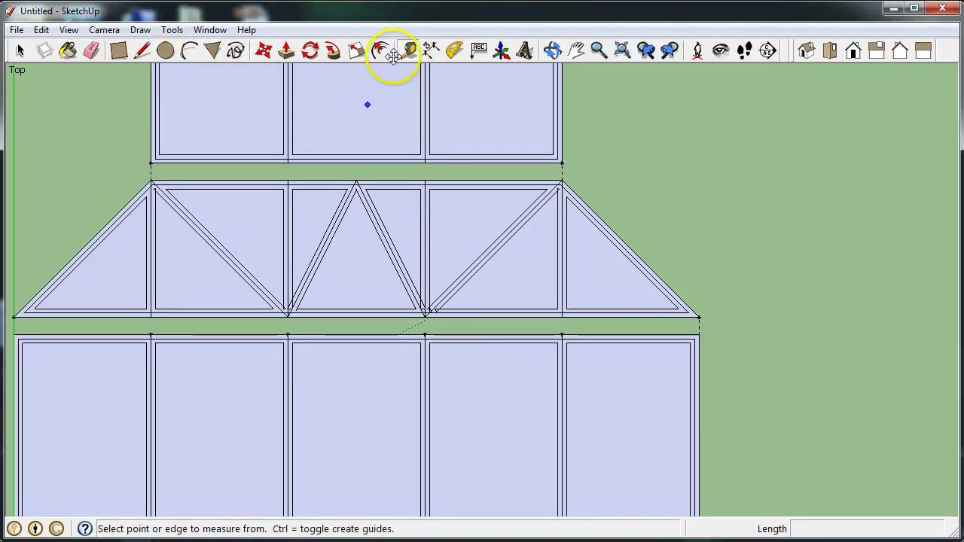
scroll(319, 230, up, 2)
click(188, 340)
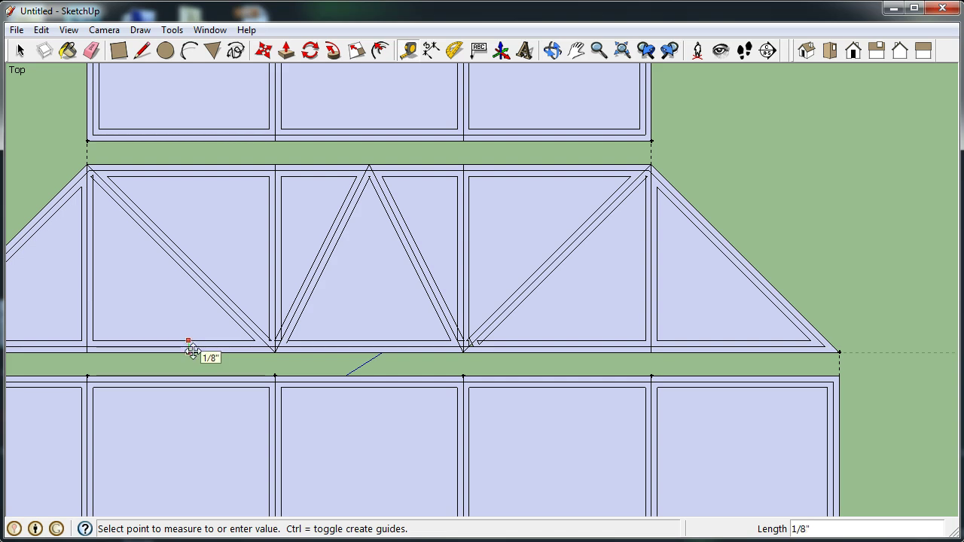
click(190, 348)
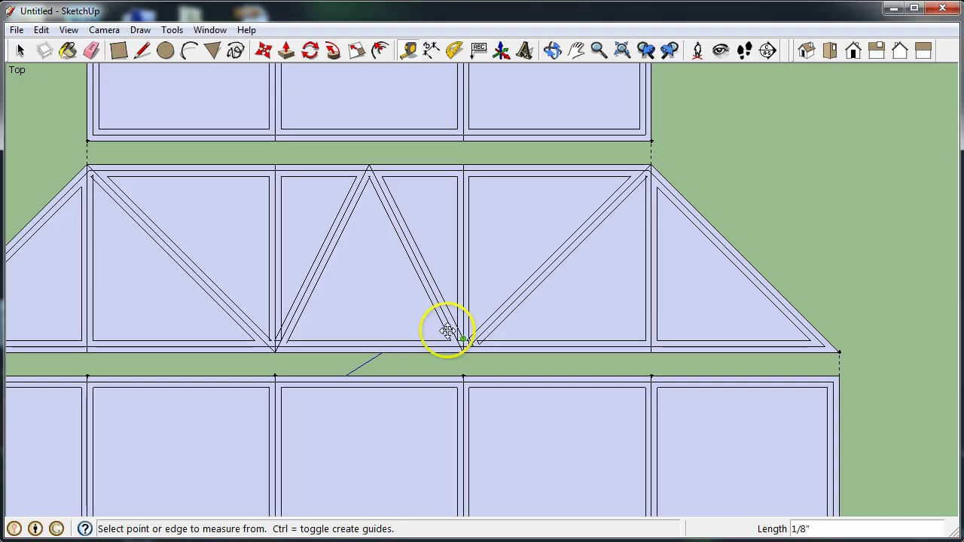
Step: Erase the middle diagonals' centre lines, the extra top chord line and the tiny overlap triangle at the apex
click(92, 49)
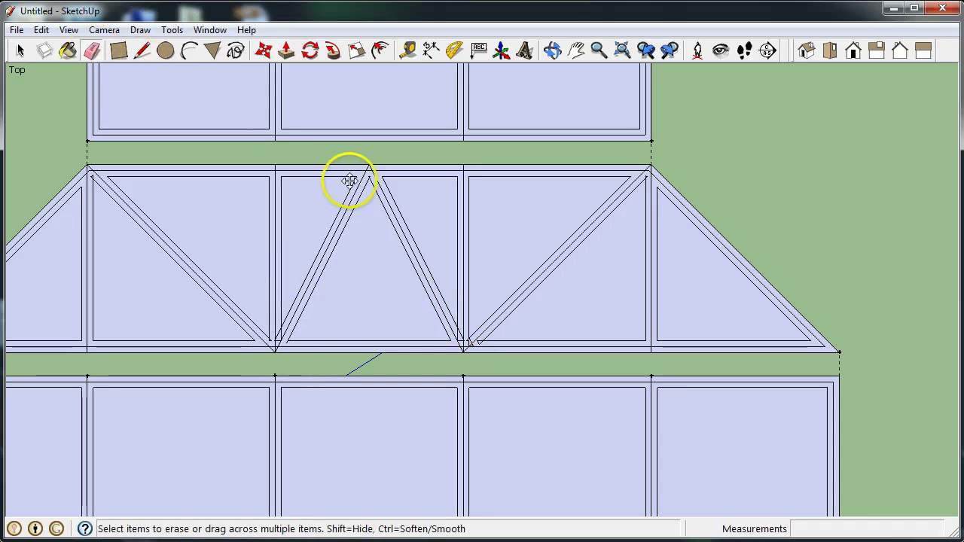
scroll(371, 168, up, 1)
scroll(371, 168, up, 5)
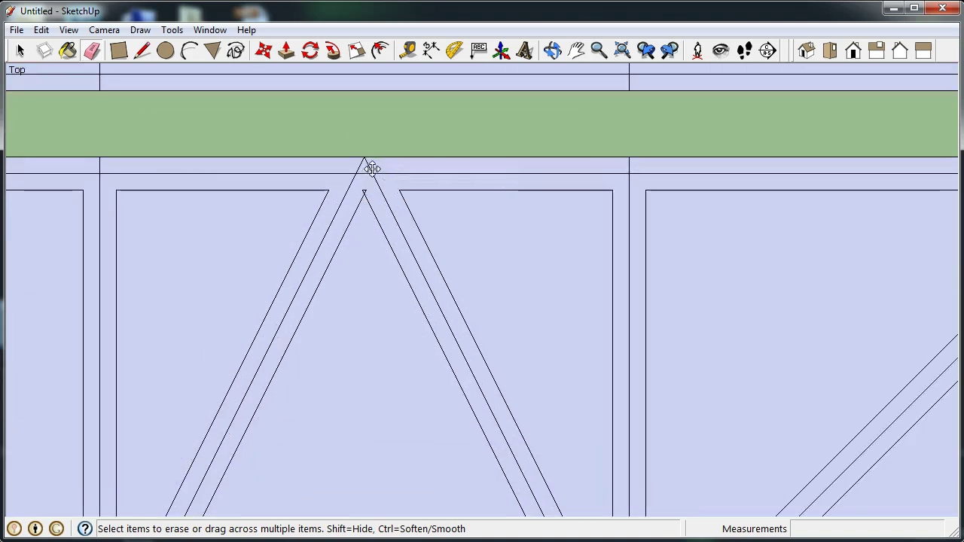
scroll(371, 167, up, 3)
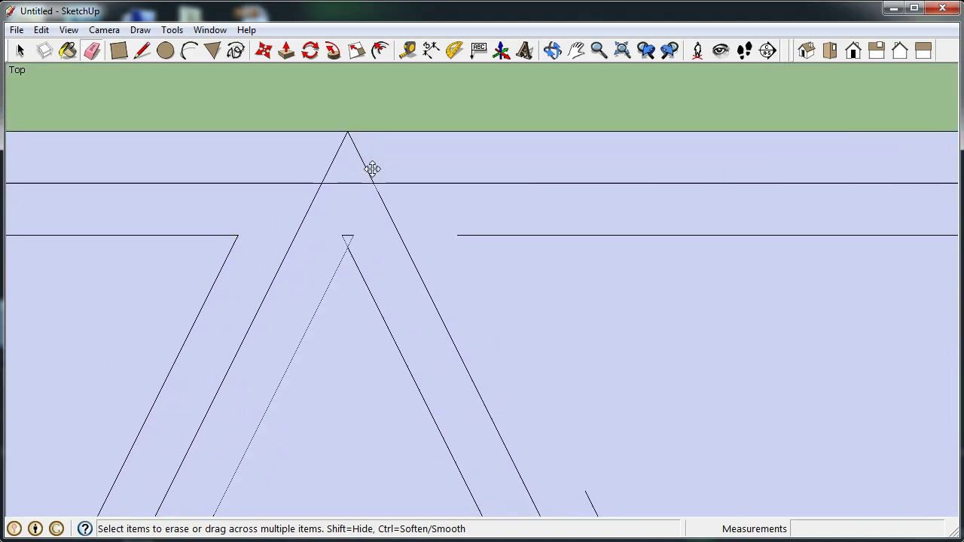
click(323, 183)
mouse_move(314, 175)
mouse_down()
mouse_move(319, 190)
mouse_move(379, 187)
mouse_up()
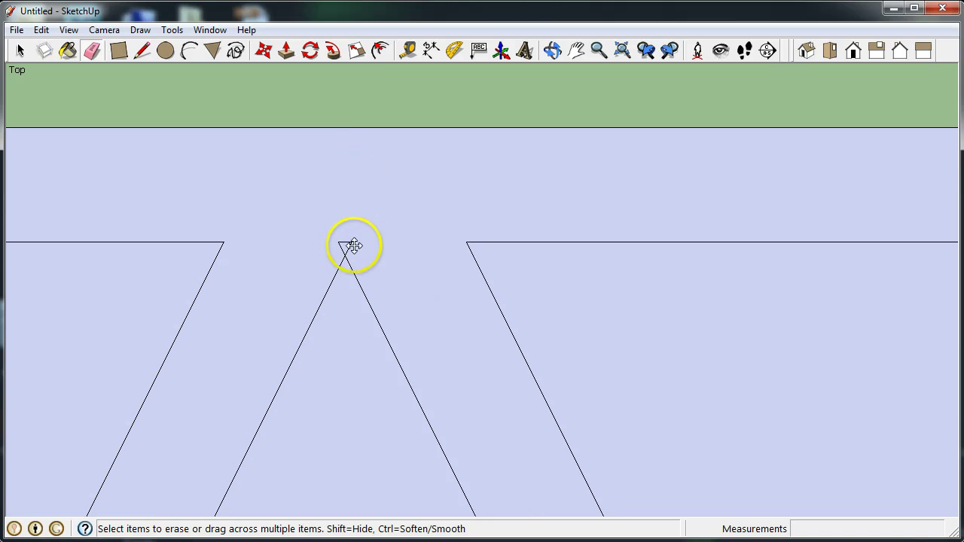
scroll(299, 168, down, 6)
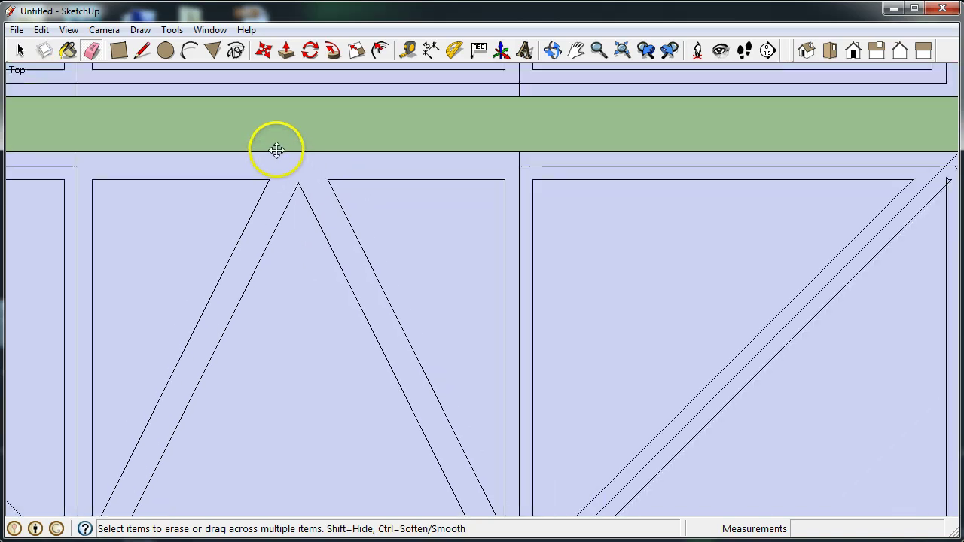
Step: Erase the vertical's centre line and the overlapping line ends on the left side of the right inner bottom joint
scroll(338, 143, down, 1)
scroll(456, 434, up, 6)
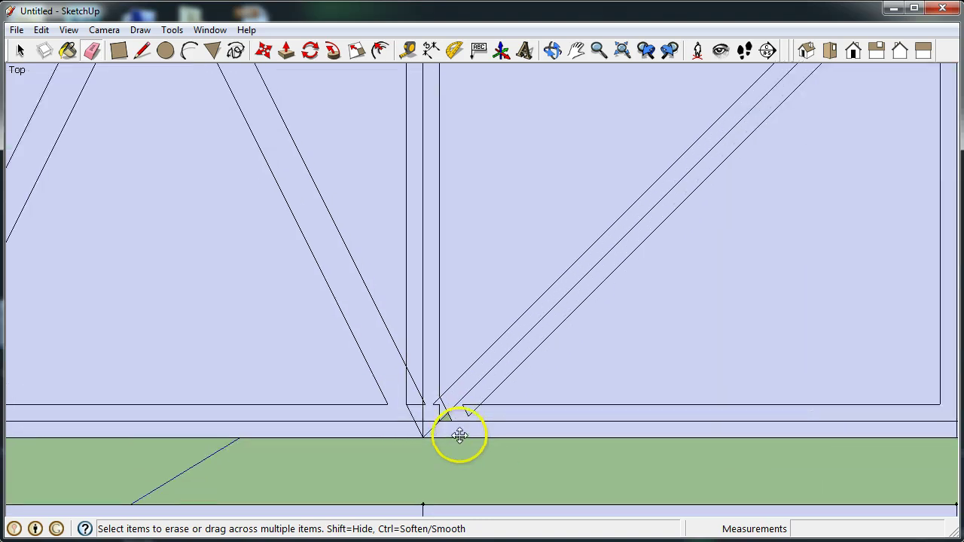
scroll(411, 422, up, 4)
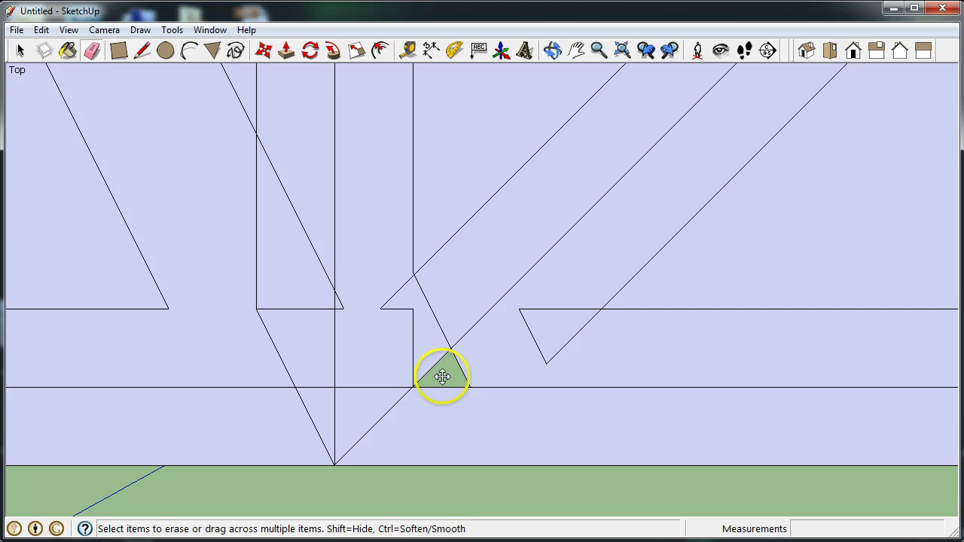
mouse_move(381, 418)
mouse_down()
mouse_move(369, 387)
mouse_move(351, 411)
mouse_move(300, 408)
mouse_move(336, 357)
mouse_up()
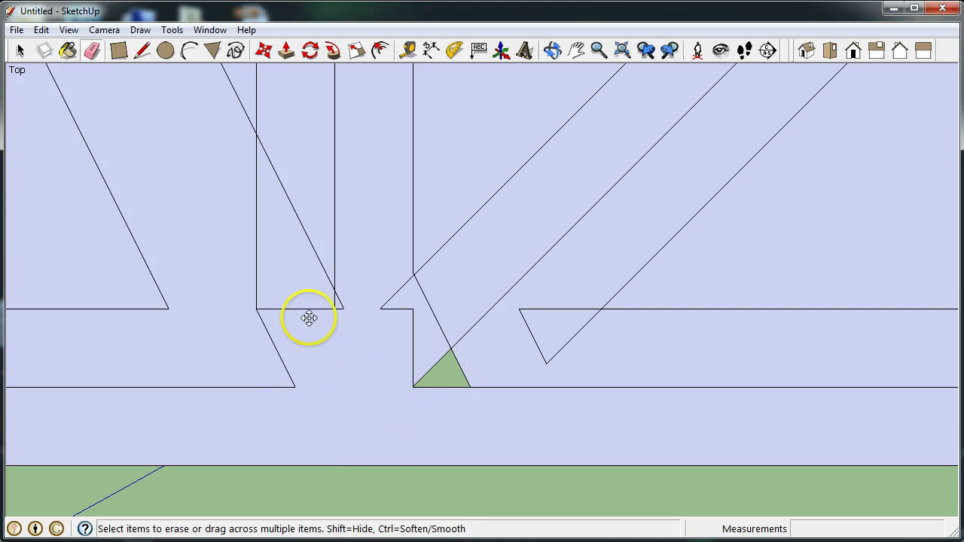
mouse_move(309, 317)
mouse_down()
mouse_move(248, 317)
mouse_move(256, 296)
mouse_move(261, 308)
mouse_move(255, 294)
mouse_move(278, 398)
mouse_move(280, 361)
mouse_up()
click(255, 294)
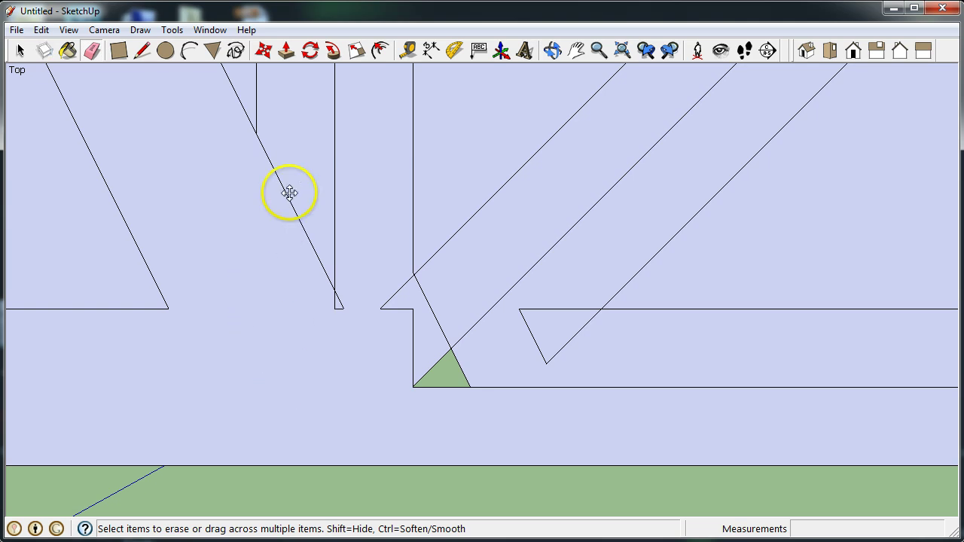
mouse_move(284, 208)
mouse_down()
mouse_move(302, 203)
mouse_move(351, 219)
mouse_move(339, 308)
mouse_up()
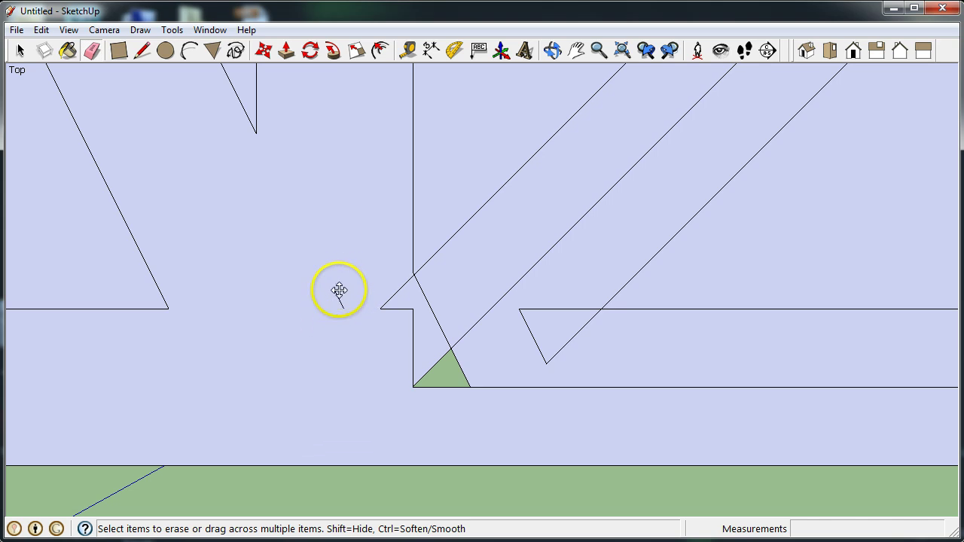
Step: Erase the right diagonal's centre line and the remaining stray segments on the right side of that bottom joint
scroll(374, 396, down, 3)
mouse_move(409, 340)
mouse_down()
mouse_move(384, 351)
mouse_move(383, 331)
mouse_move(409, 354)
mouse_move(433, 362)
mouse_up()
mouse_move(465, 334)
mouse_down()
mouse_move(444, 360)
mouse_move(474, 377)
mouse_move(457, 388)
mouse_move(429, 381)
mouse_up()
mouse_move(416, 381)
mouse_down()
mouse_move(426, 375)
mouse_move(390, 385)
mouse_up()
scroll(278, 362, down, 3)
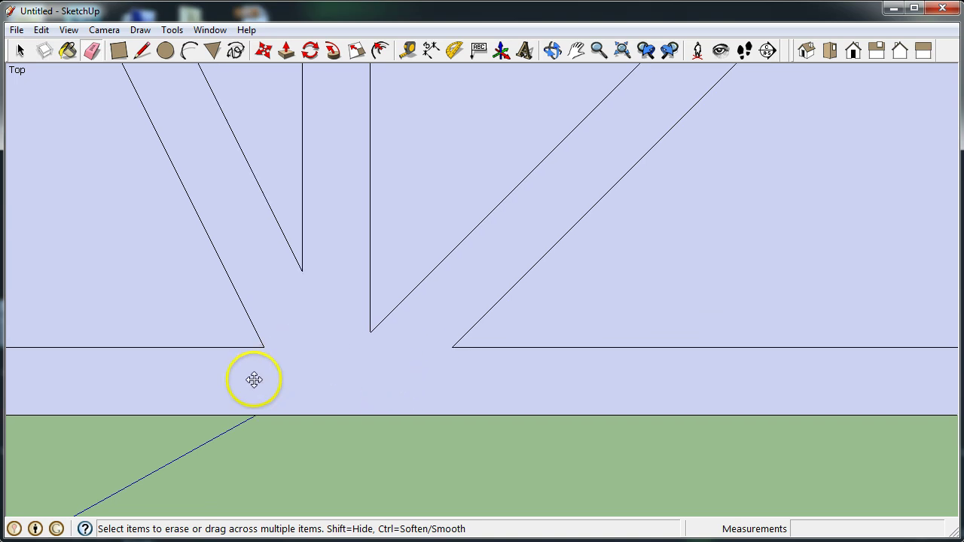
Step: Erase the extra bottom chord and sloped edge lines of the right end triangle and the centre line of its vertical
scroll(381, 354, down, 3)
scroll(352, 341, up, 4)
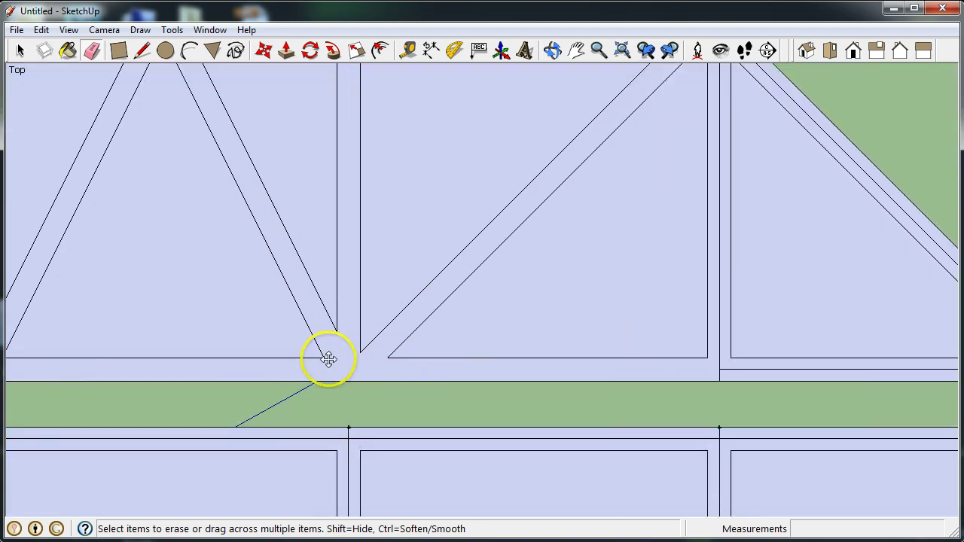
scroll(323, 391, down, 4)
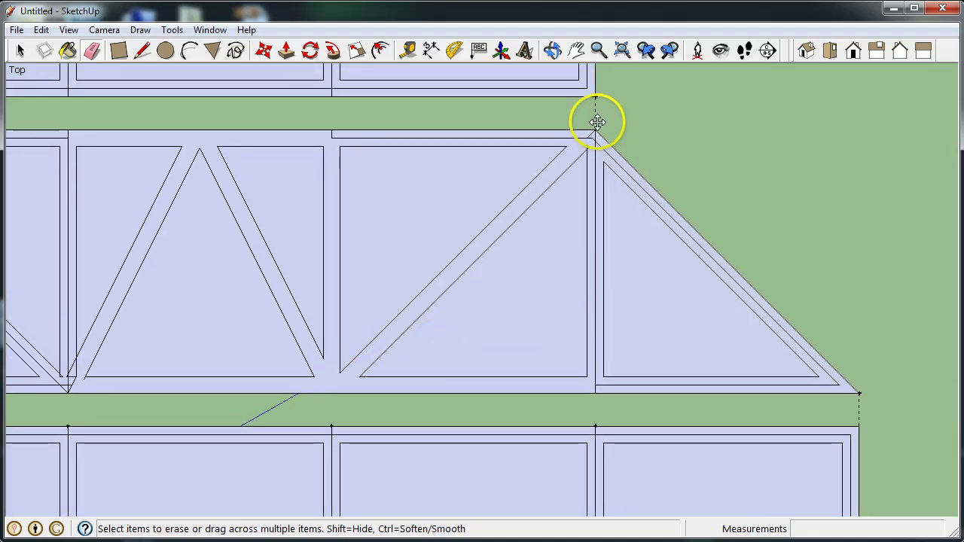
click(607, 388)
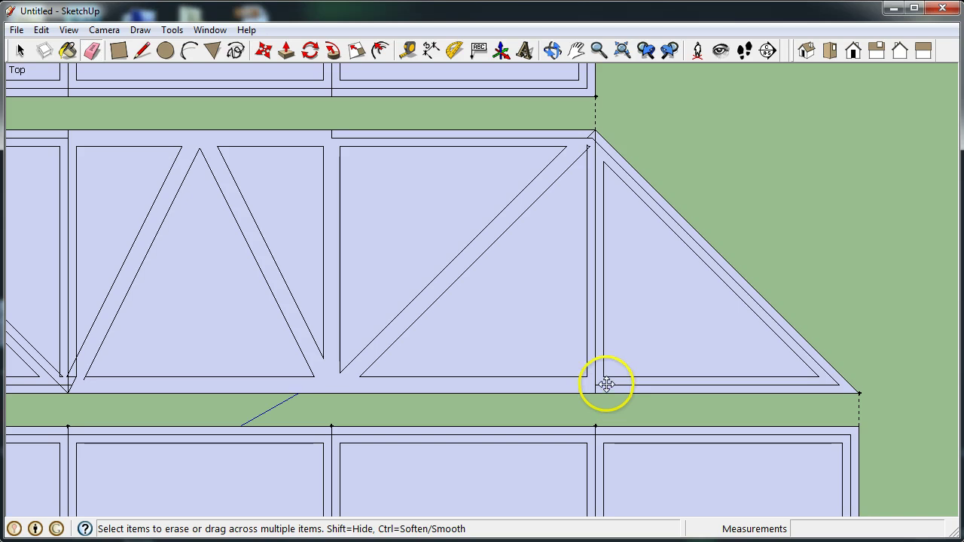
scroll(824, 385, up, 2)
click(832, 384)
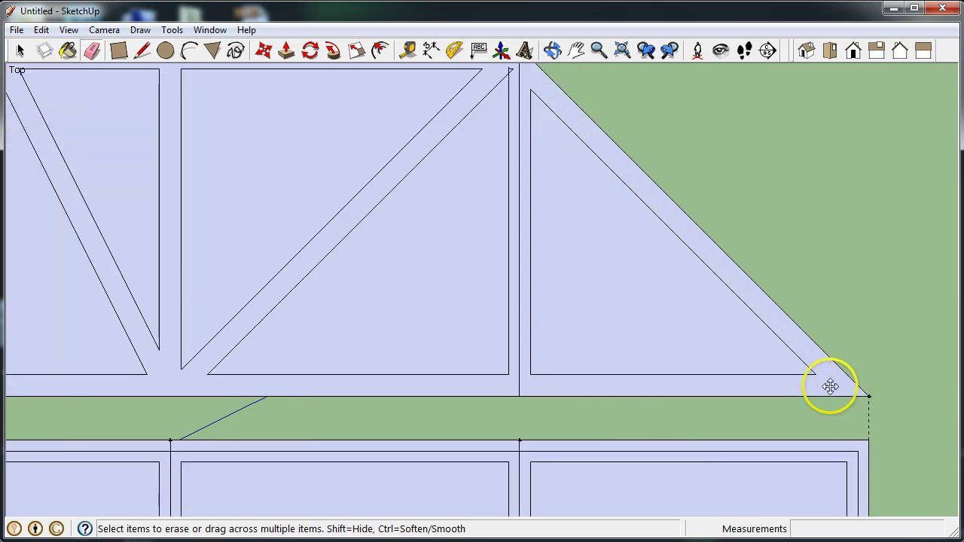
click(519, 381)
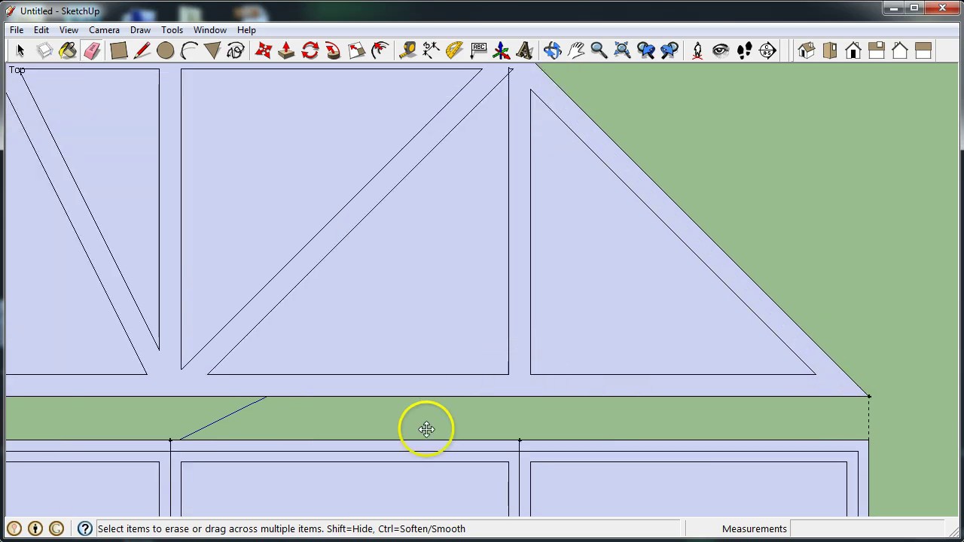
Step: Delete the three panel faces inside the top view's frame so only the members remain
scroll(433, 407, down, 1)
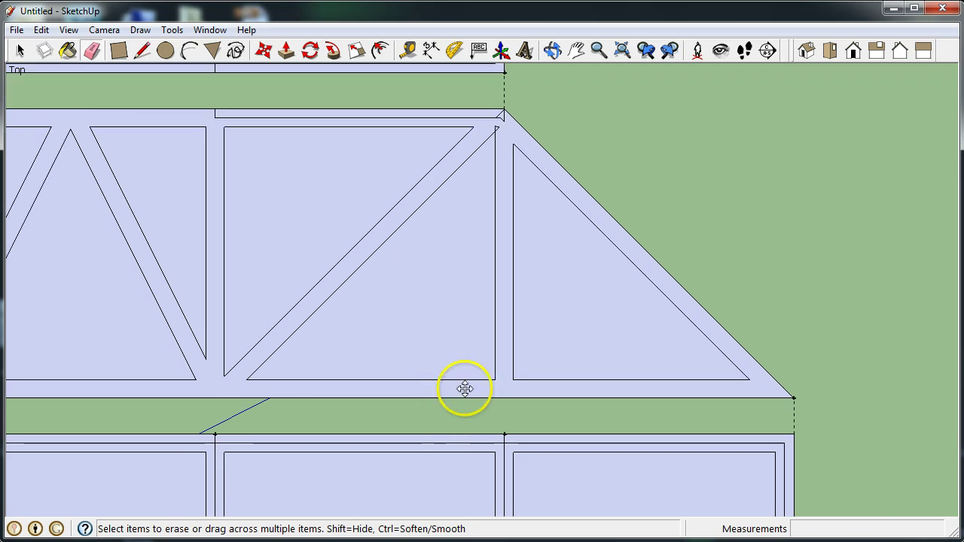
scroll(465, 389, down, 2)
scroll(420, 341, down, 1)
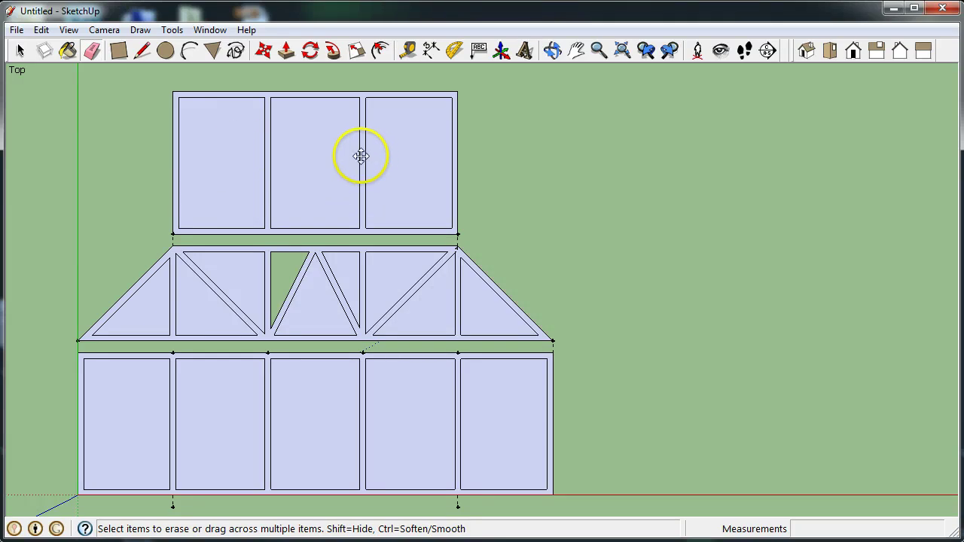
click(21, 49)
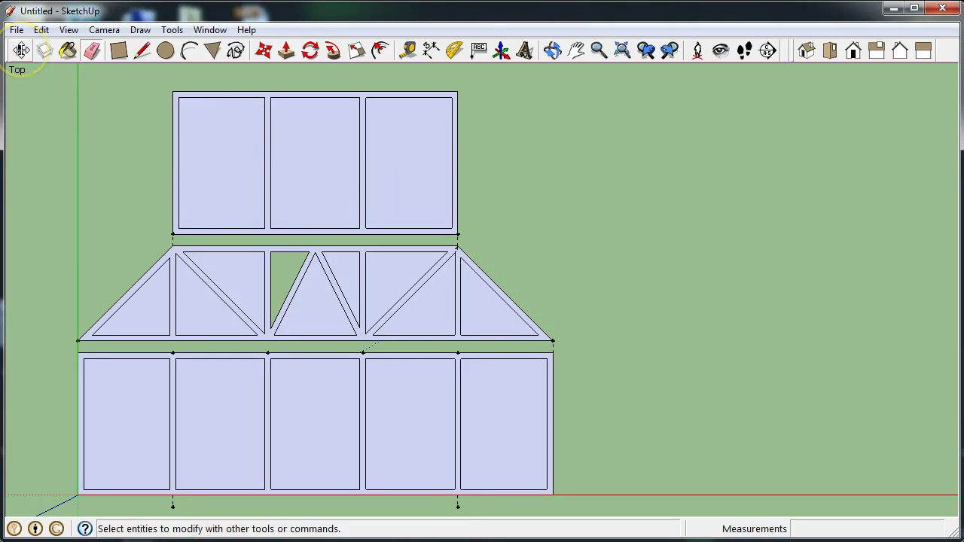
click(231, 142)
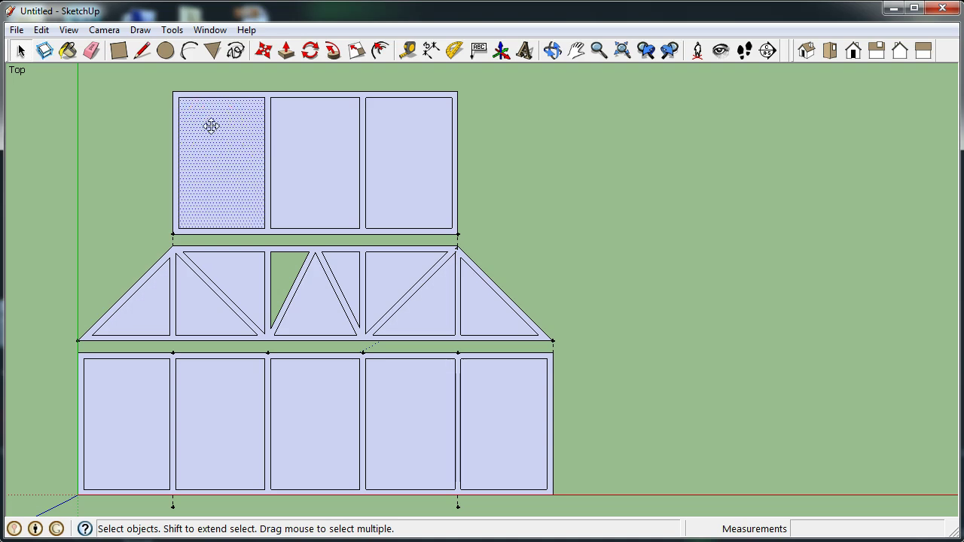
key(Delete)
click(290, 144)
key(Delete)
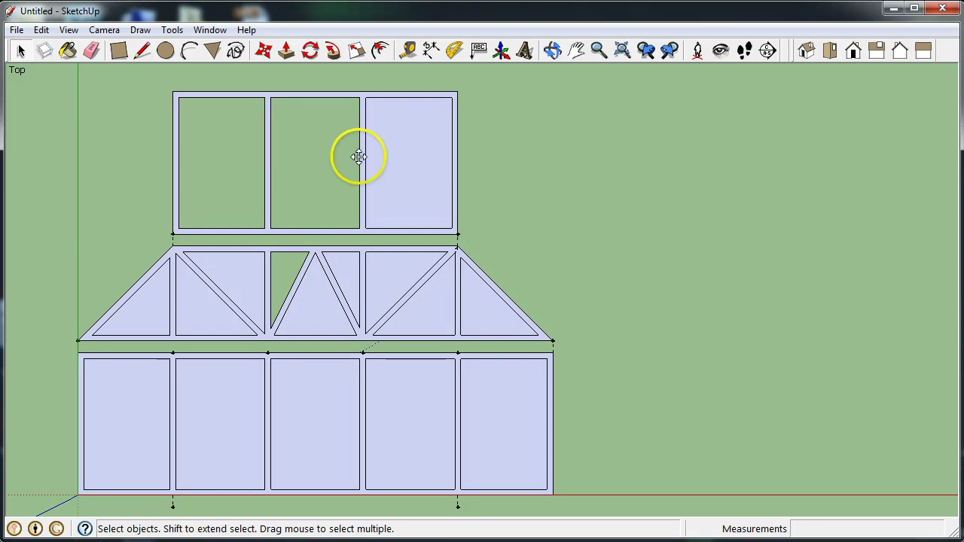
click(384, 159)
key(Delete)
Step: Delete the five panel faces inside the base view's frame
click(222, 381)
key(Delete)
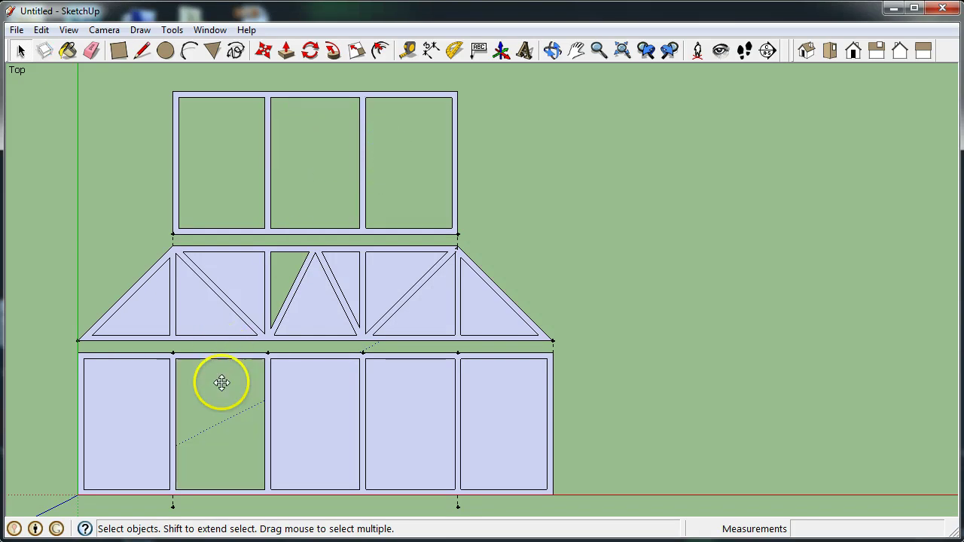
click(141, 415)
key(Delete)
click(303, 405)
key(Delete)
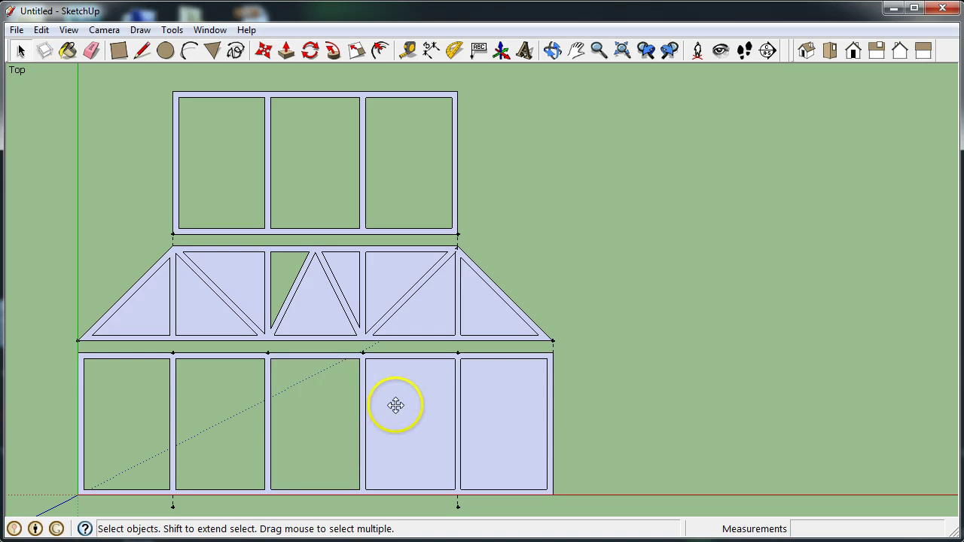
click(395, 404)
key(Delete)
click(489, 405)
key(Delete)
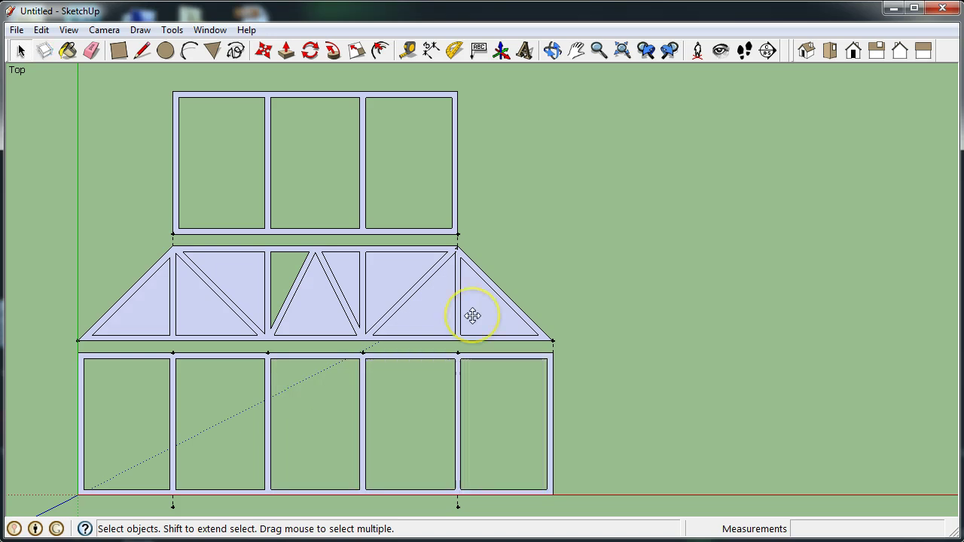
Step: Delete the side view's triangular faces on both sides of the right outer vertical, below the diagonals
click(357, 281)
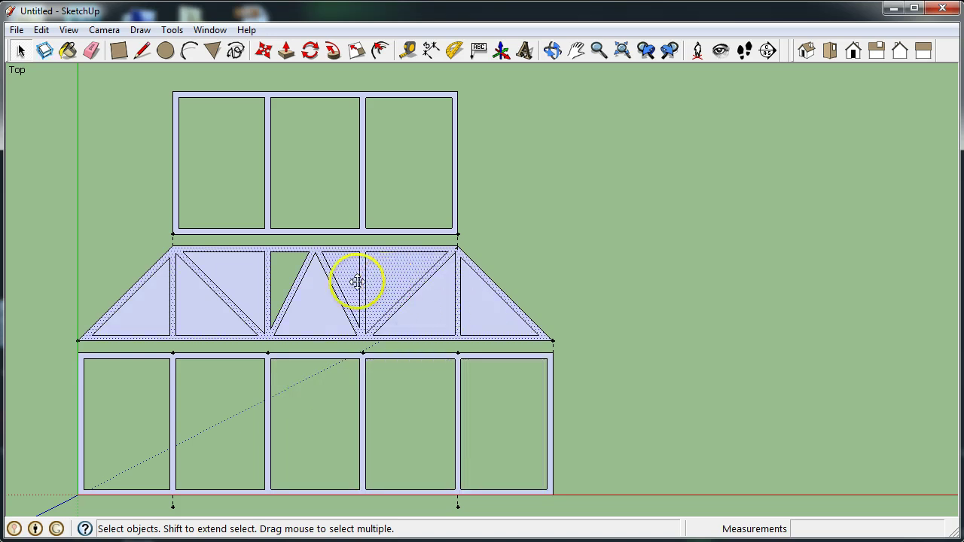
click(372, 291)
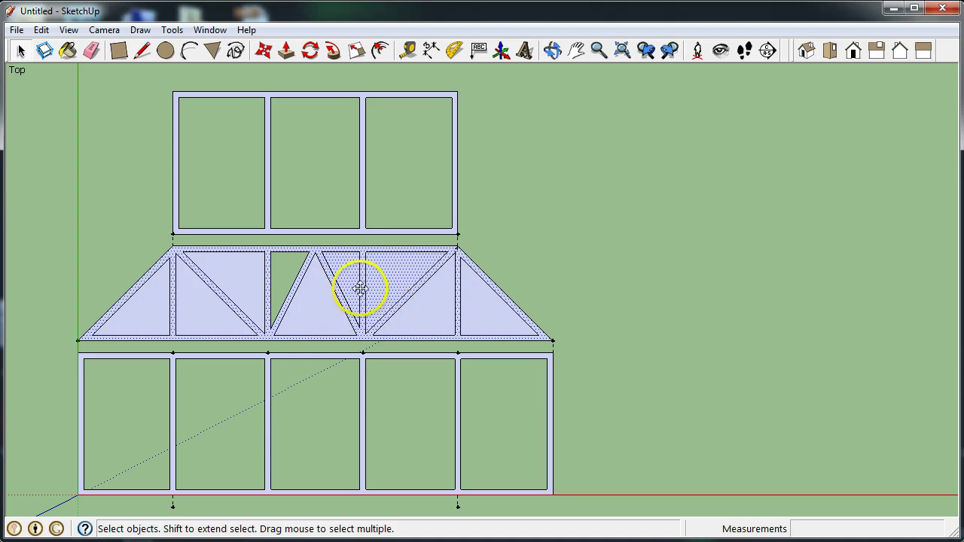
scroll(388, 288, up, 2)
click(440, 321)
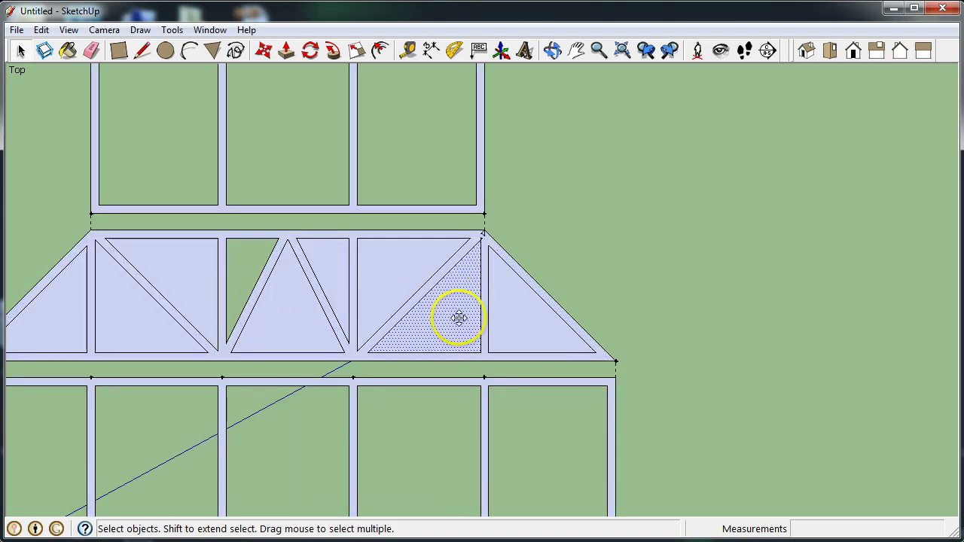
key(Delete)
click(486, 317)
key(Delete)
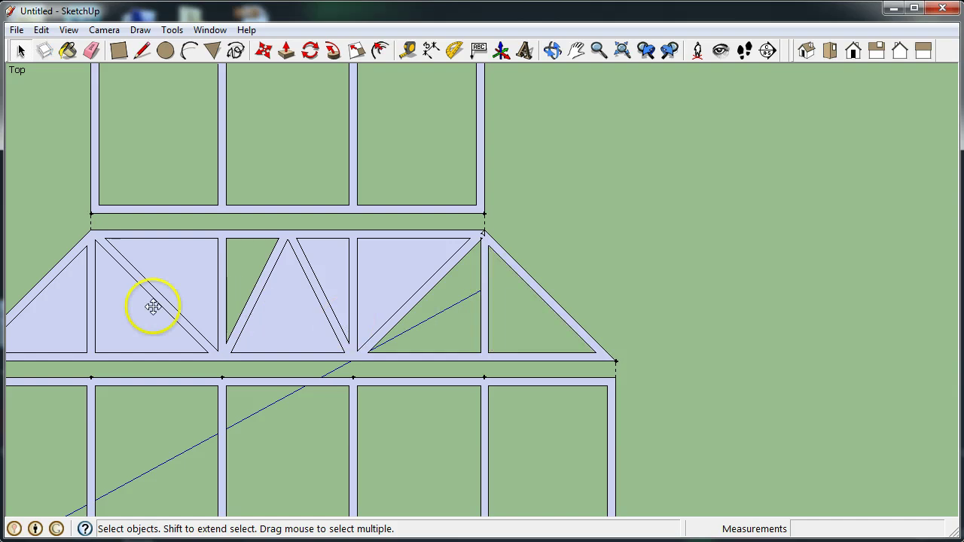
Step: Delete the triangular panel faces in the left half of the side view and the middle triangle's face
key(Delete)
click(61, 319)
key(Delete)
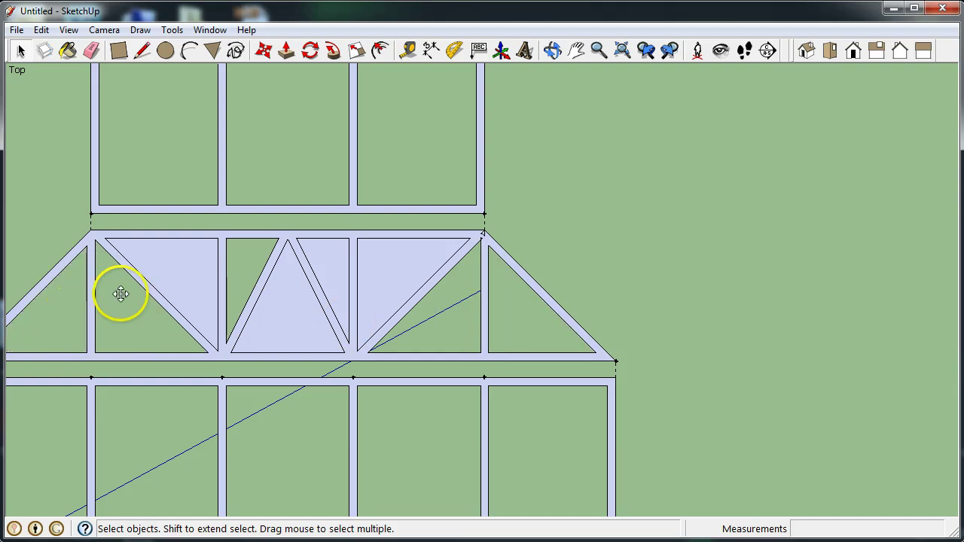
key(Delete)
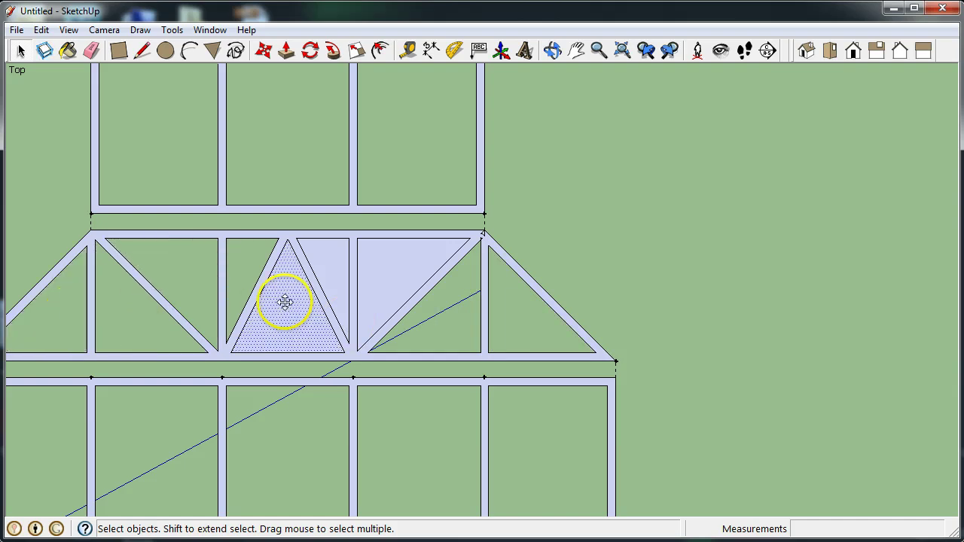
key(Delete)
Step: Retrace the top edges of the two remaining side-view panels, about 13/16" and 1 3/4" long, to separate their faces from the truss
click(377, 271)
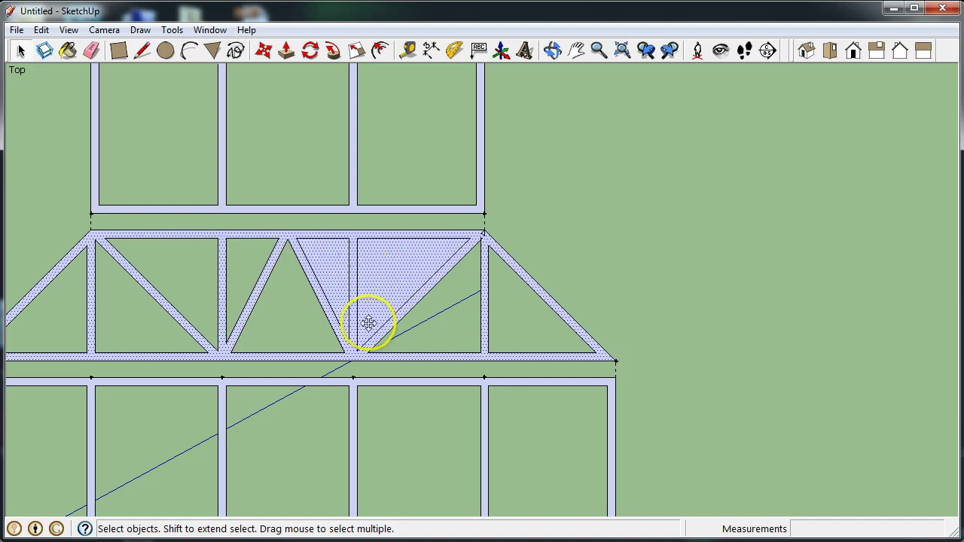
scroll(393, 299, up, 2)
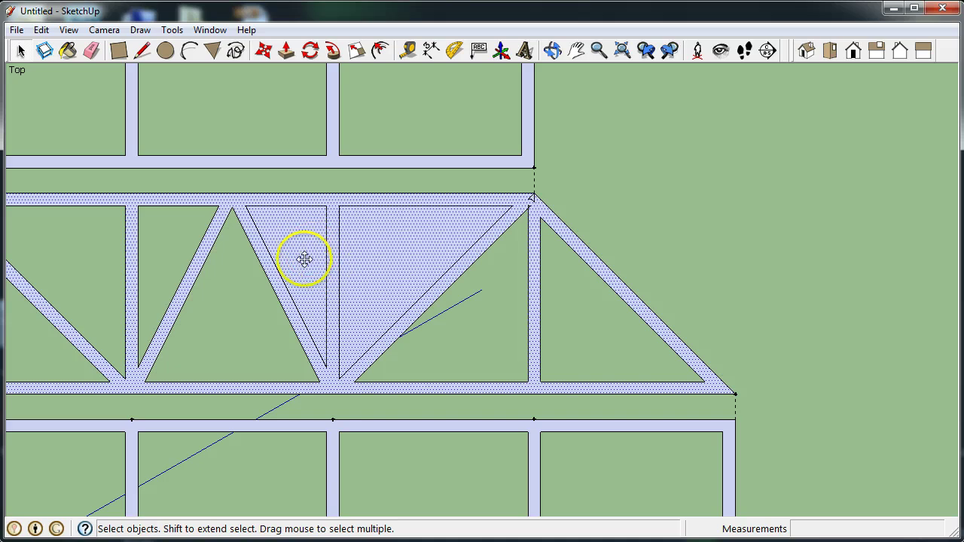
click(140, 50)
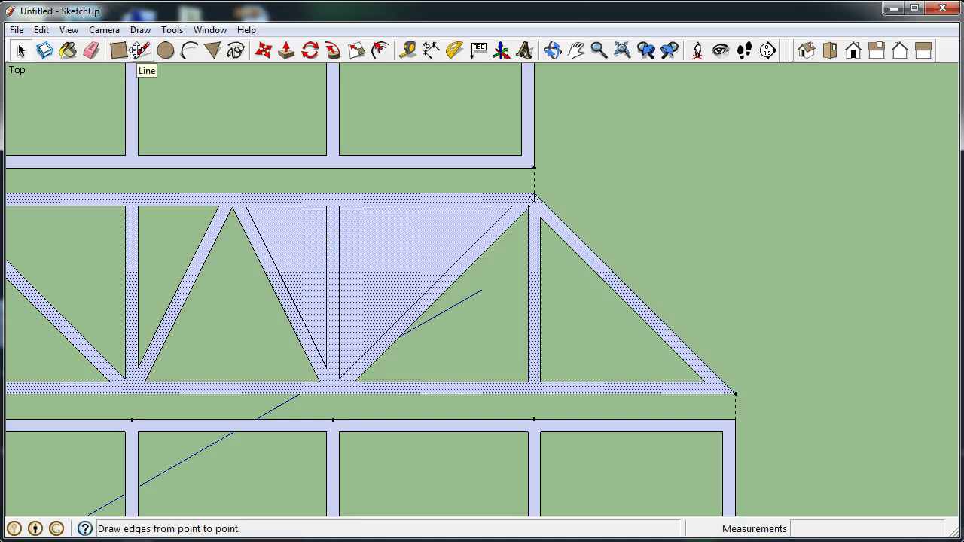
click(140, 50)
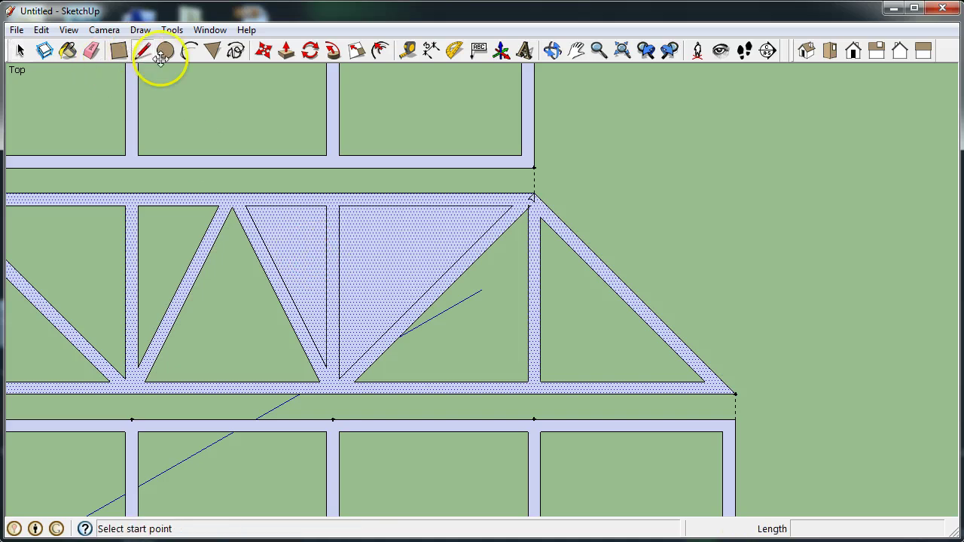
click(247, 206)
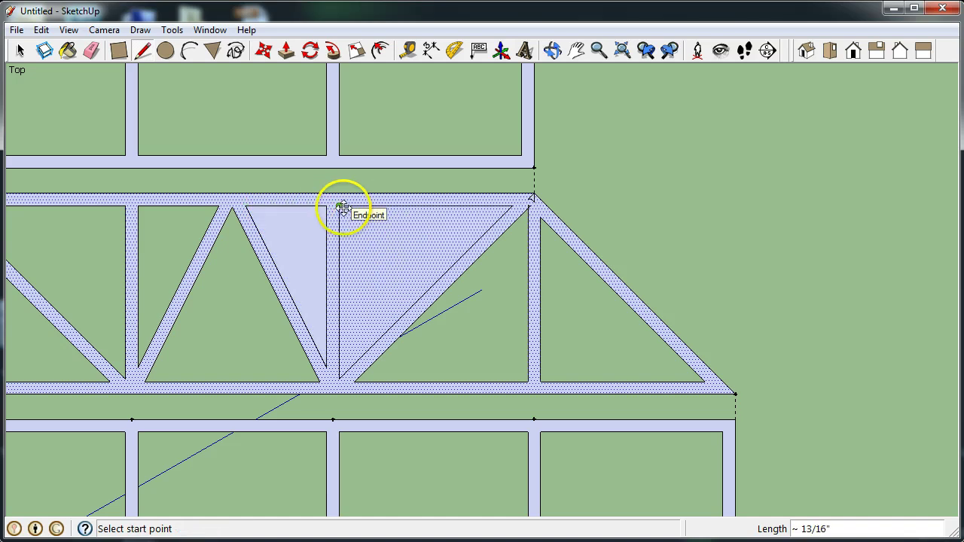
click(341, 207)
click(533, 197)
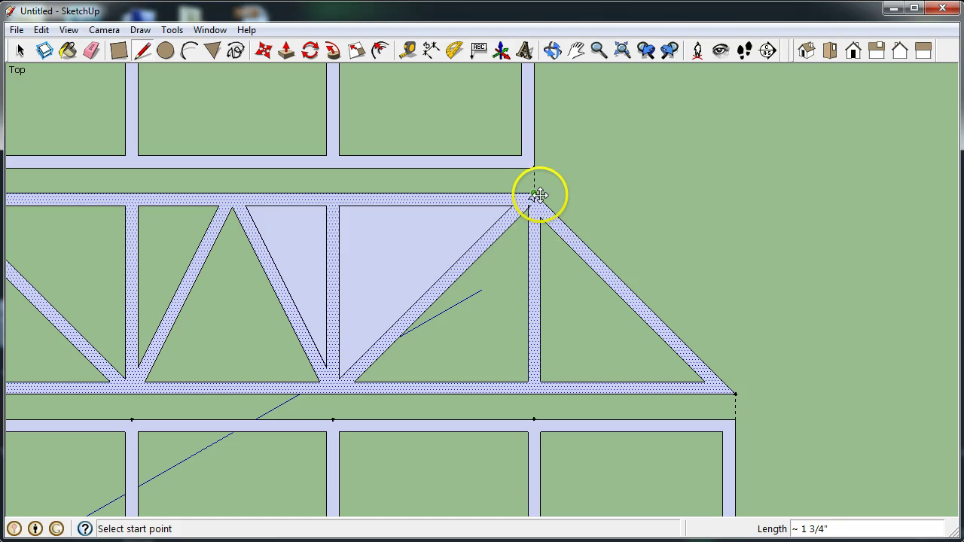
Step: Erase the stray line segments inside the side view's upper right joint
scroll(539, 195, up, 5)
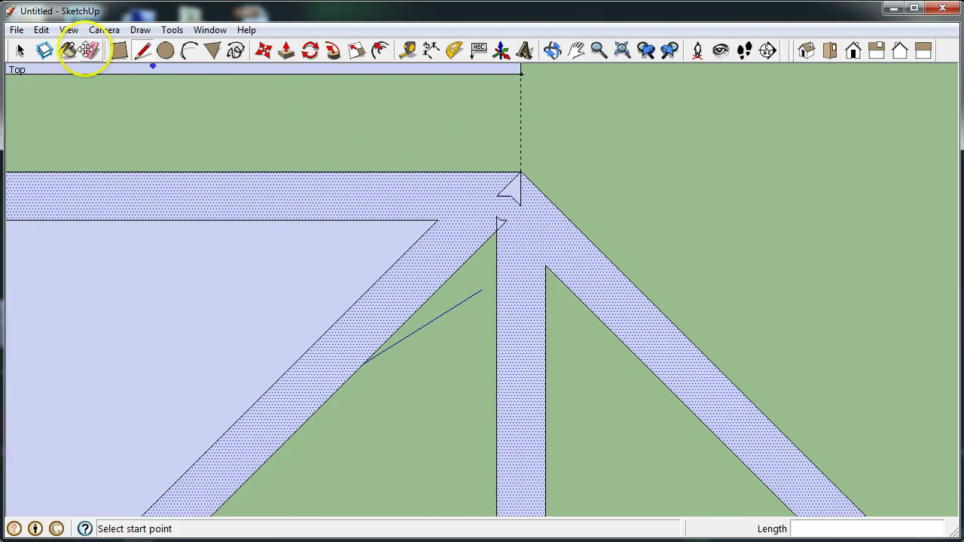
click(90, 50)
scroll(500, 204, up, 3)
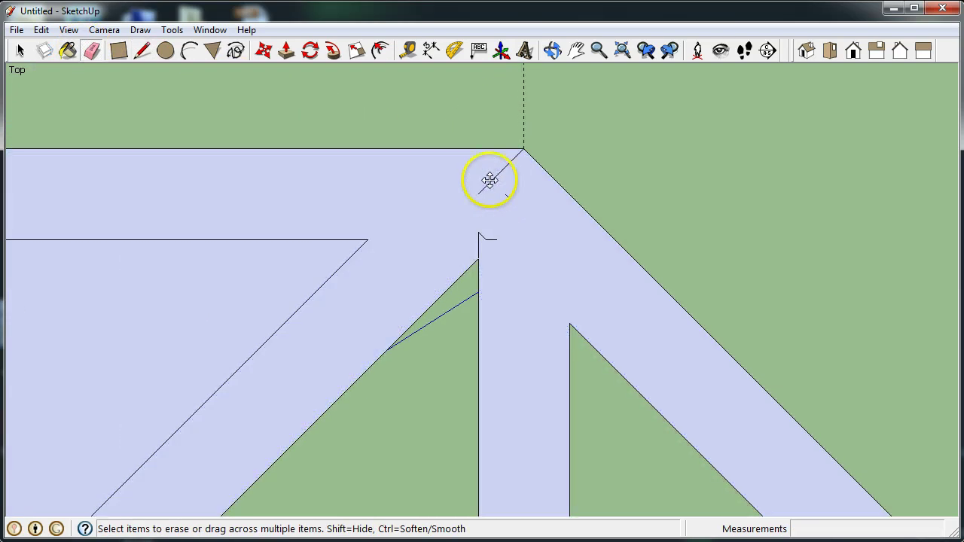
click(491, 238)
scroll(497, 210, down, 4)
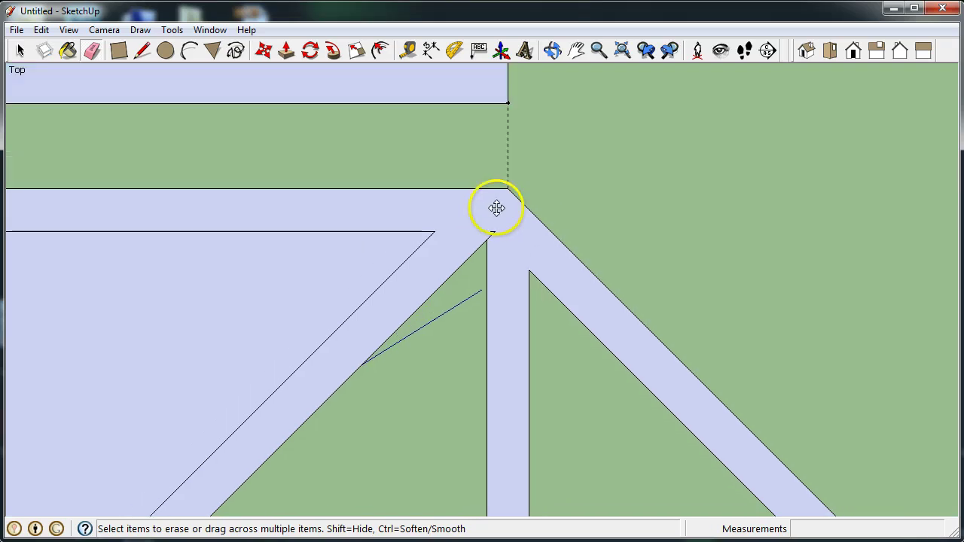
scroll(492, 218, up, 3)
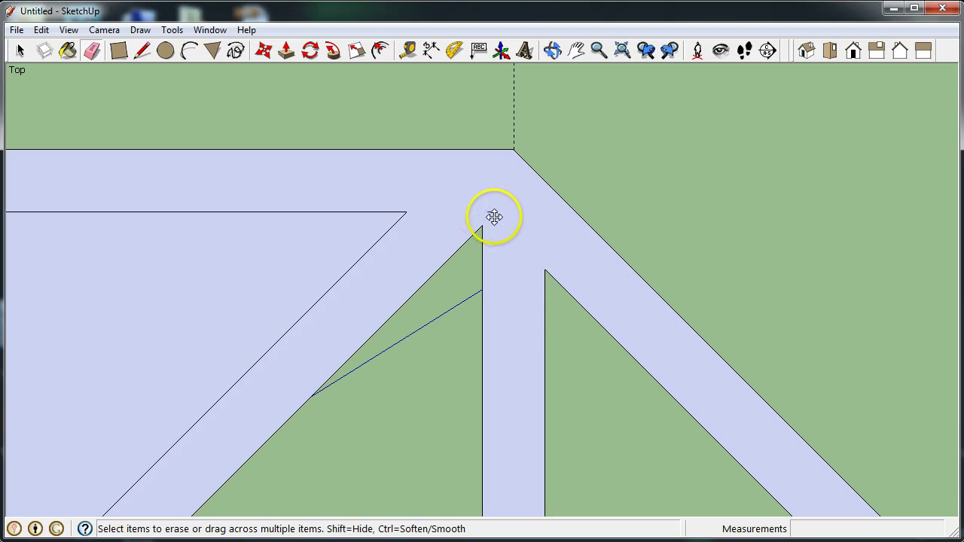
scroll(493, 194, down, 6)
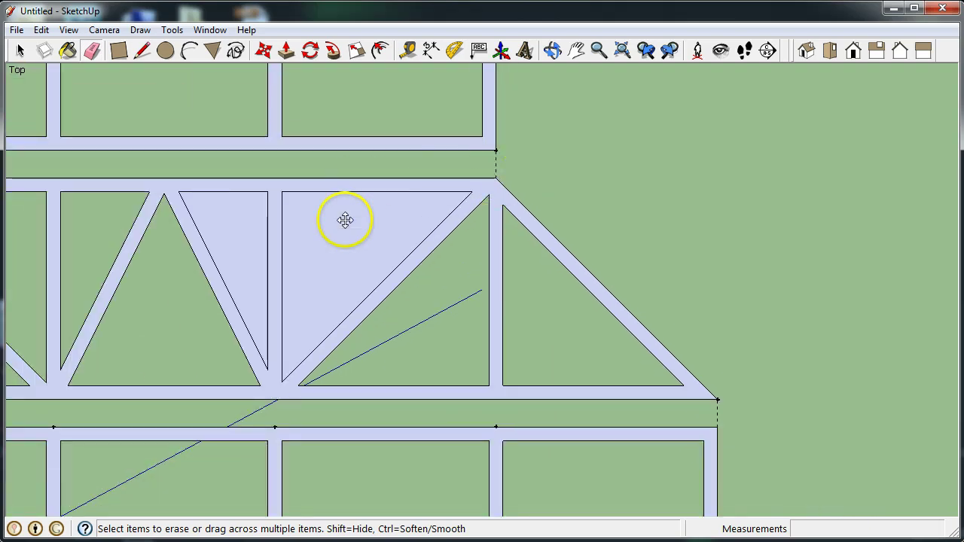
Step: Delete the two remaining triangular panel faces beside the side view's right inner vertical
click(20, 50)
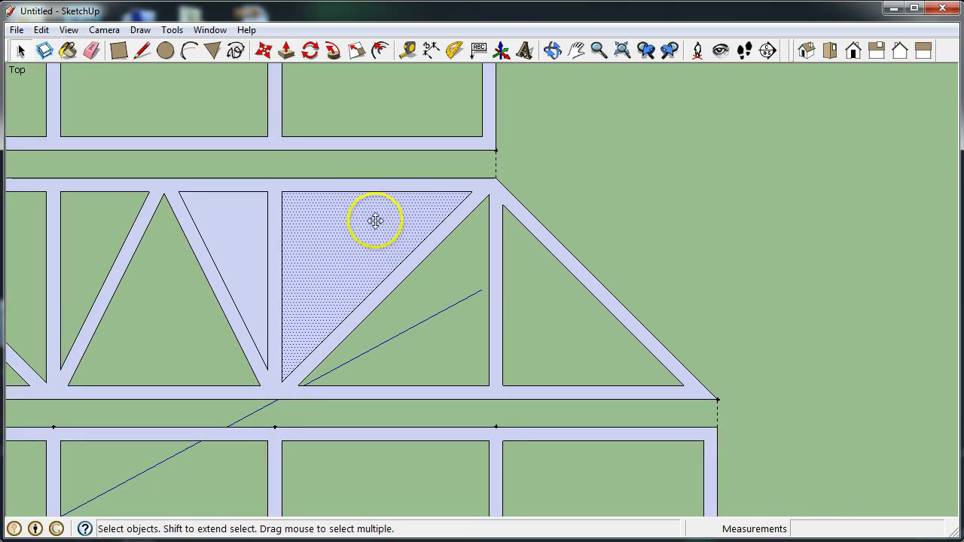
key(Delete)
key(Delete)
scroll(457, 237, down, 5)
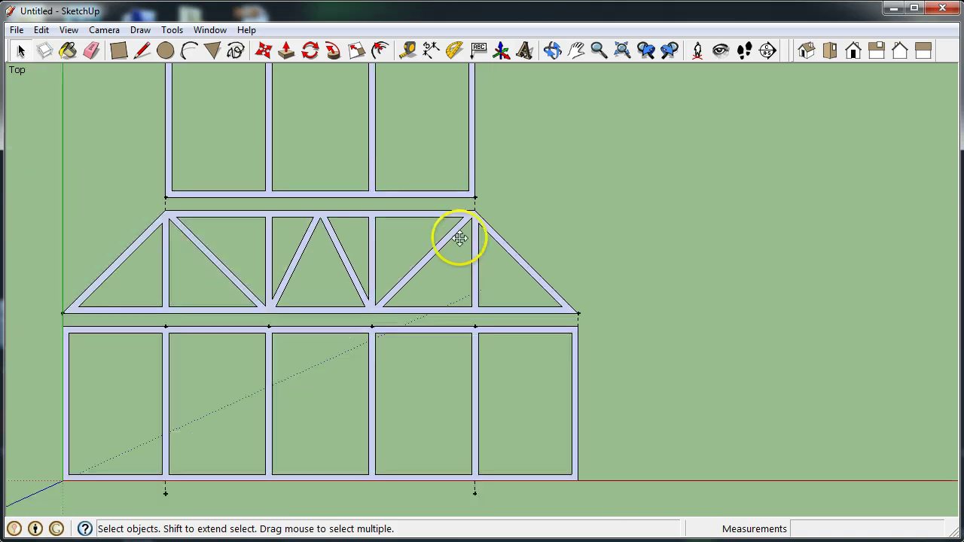
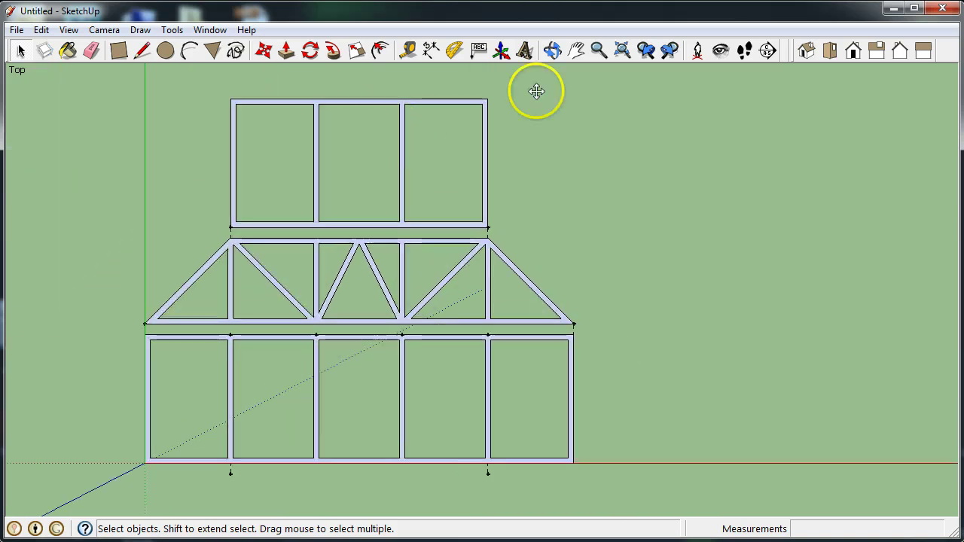
Step: Switch to the isometric view and push/pull the base frame up 1/8"
click(800, 49)
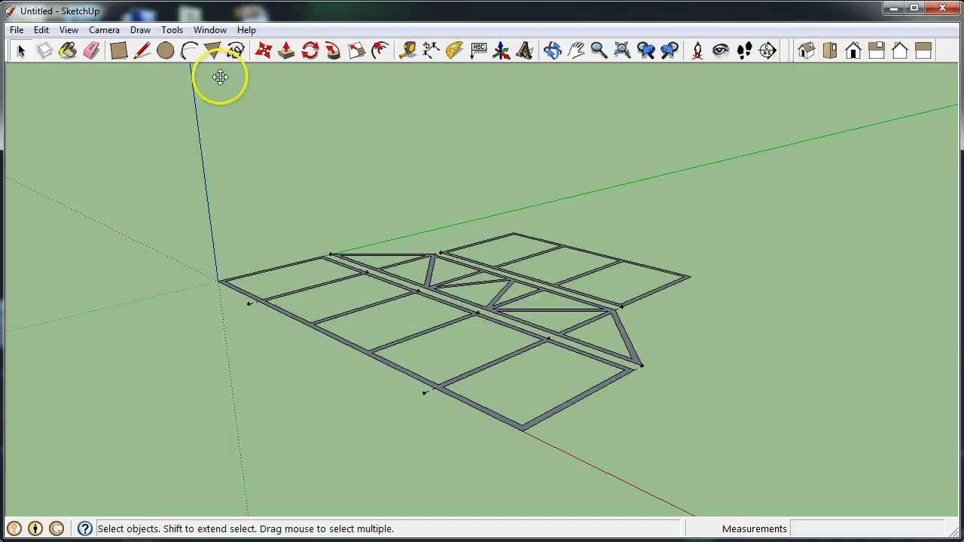
click(286, 52)
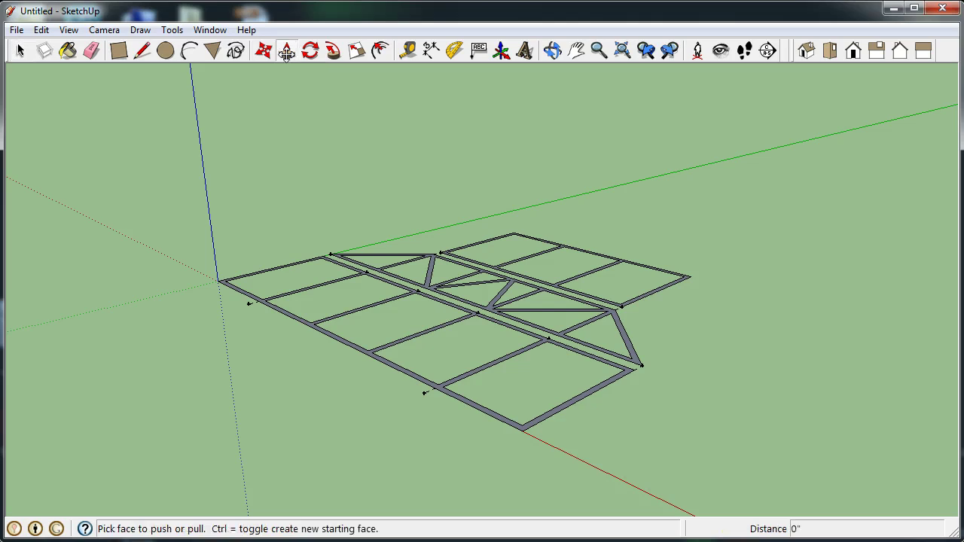
click(439, 386)
drag(439, 387, 441, 282)
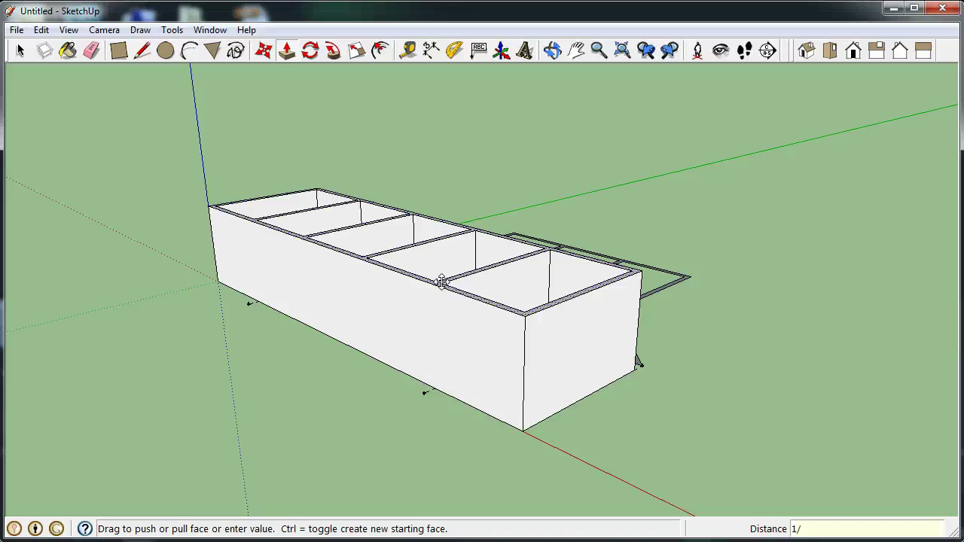
key(Return)
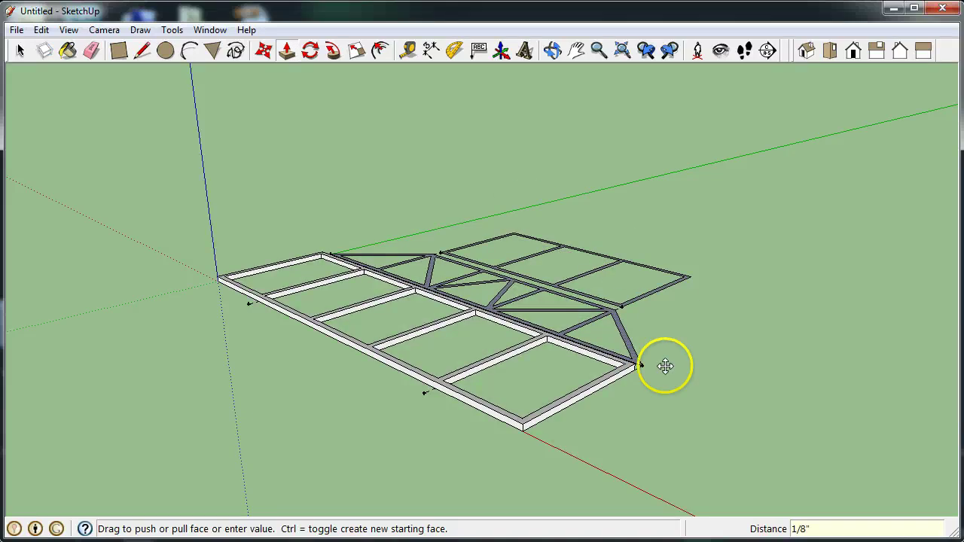
Step: Push/pull the side truss face up 1/8" to match the base frame's top edge
scroll(665, 369, up, 3)
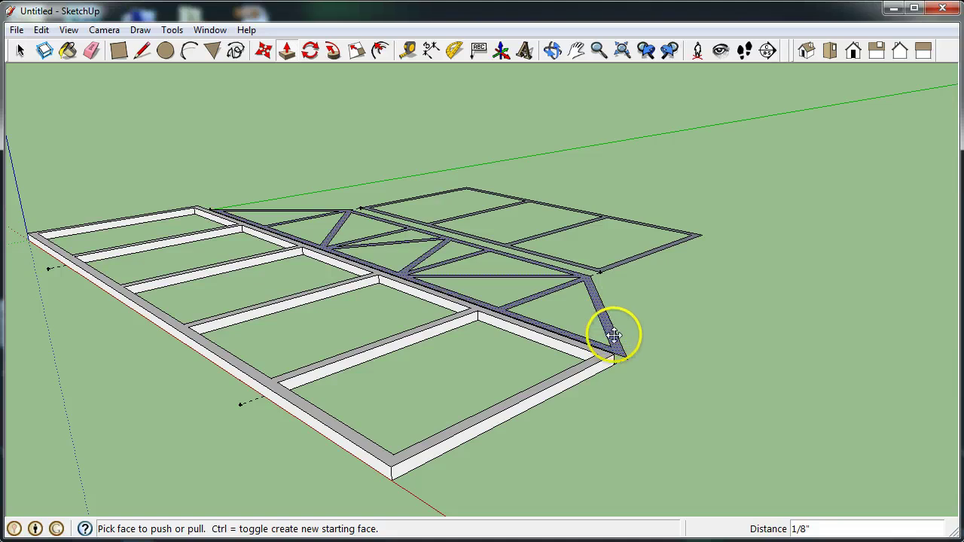
drag(613, 335, 553, 383)
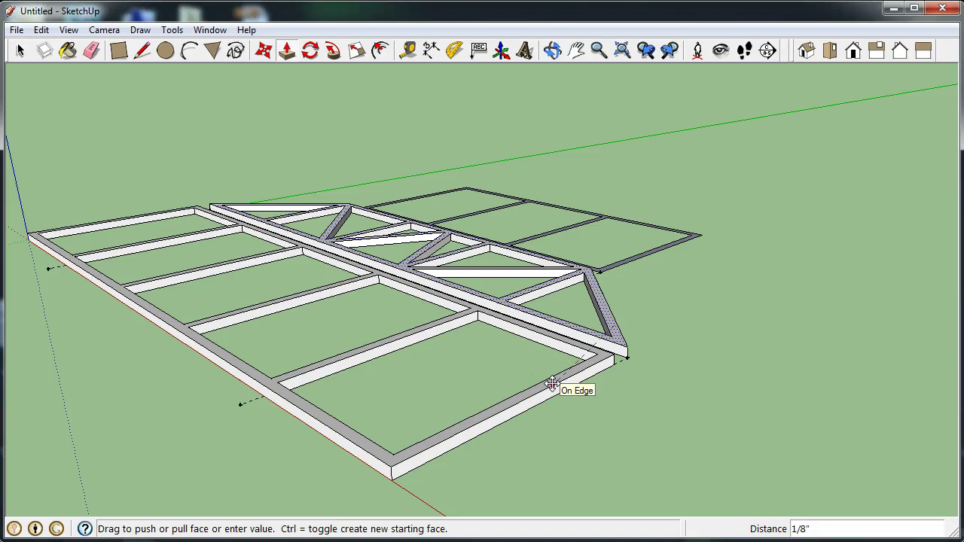
drag(552, 384, 549, 383)
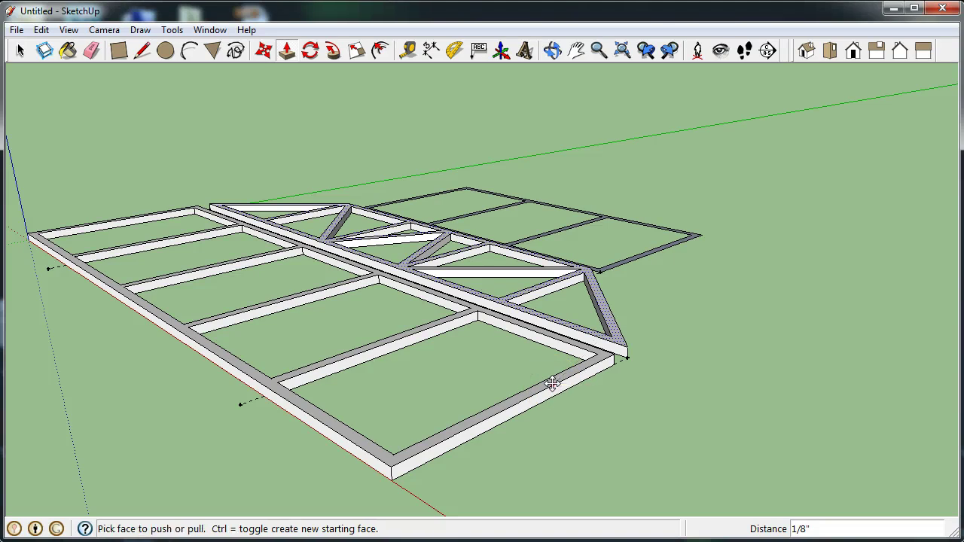
Step: Push/pull the top view frame up 1/8", matching the other two frames
double_click(613, 313)
click(611, 266)
drag(611, 266, 584, 366)
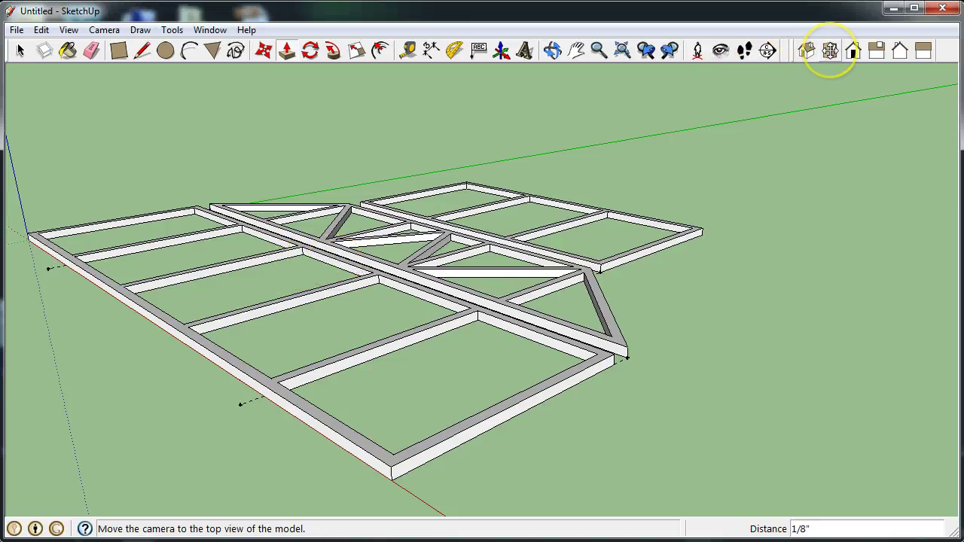
Step: Switch to the top view and save the model to the Desktop, named with 4, the owner's surname and ORTHO
click(830, 50)
scroll(497, 241, down, 2)
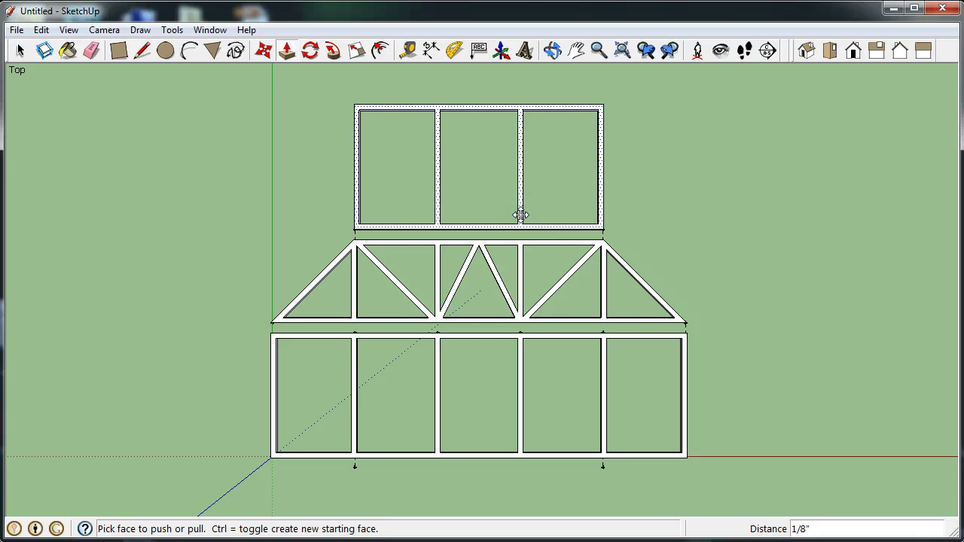
scroll(267, 249, down, 3)
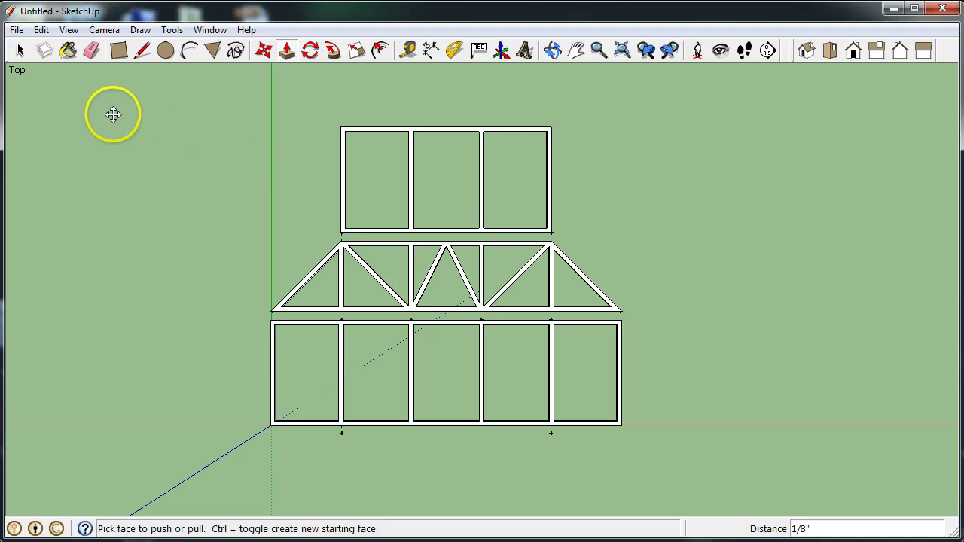
click(16, 29)
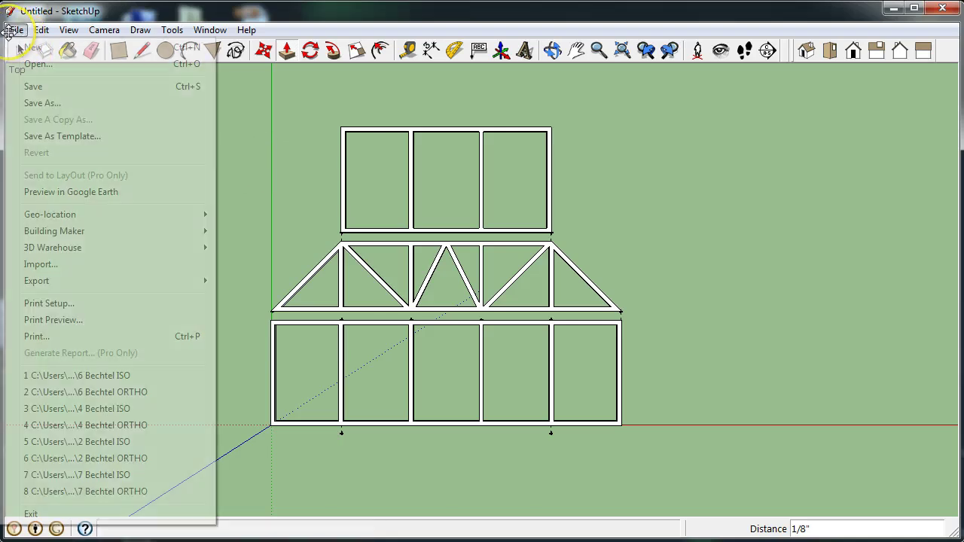
click(35, 101)
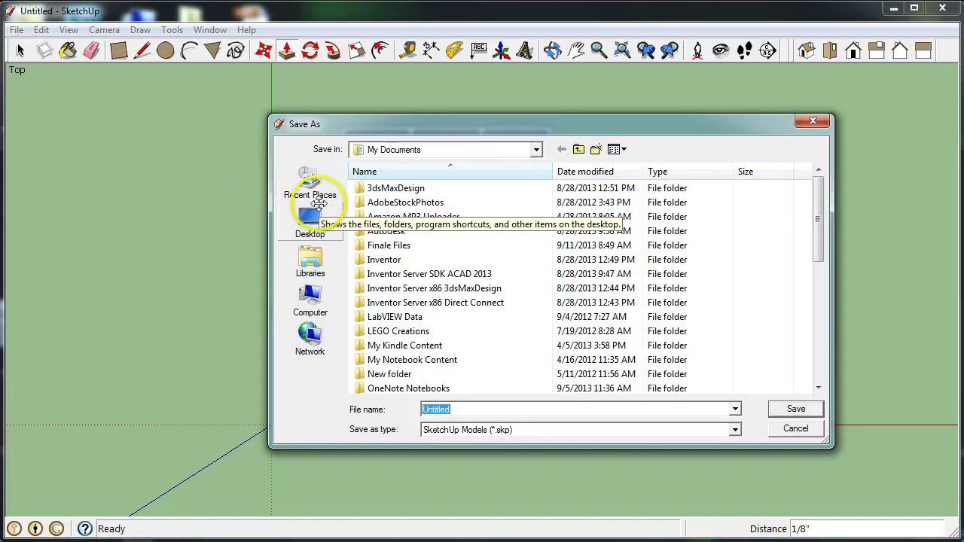
click(310, 226)
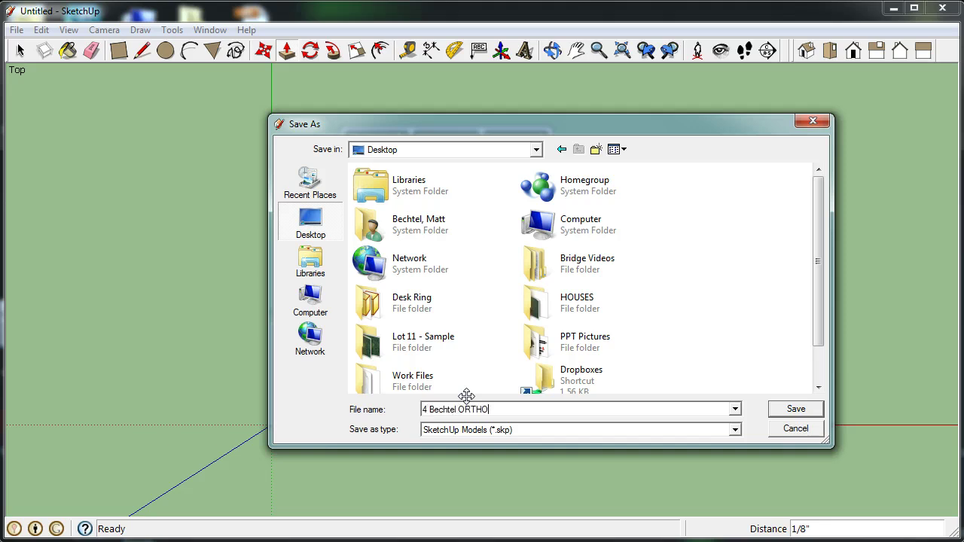
click(791, 408)
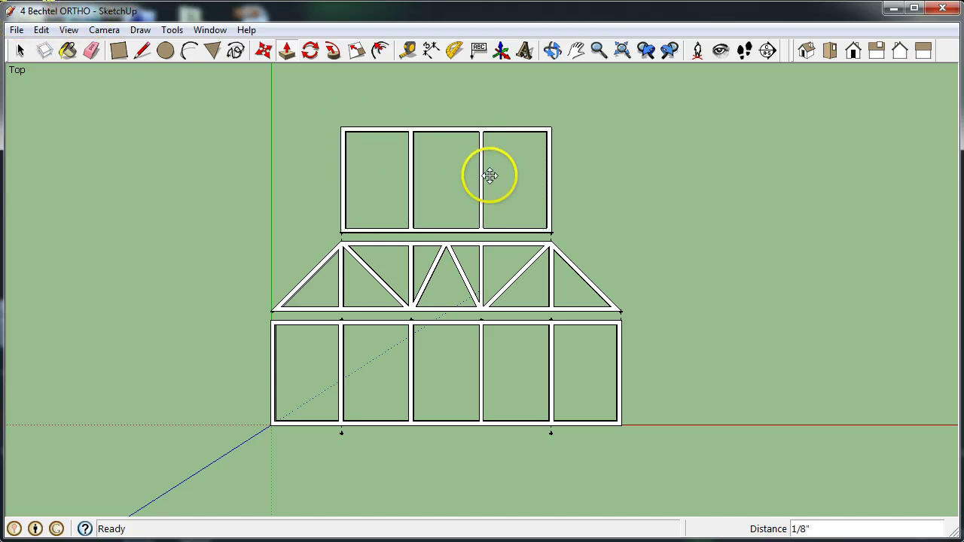
Step: Select the whole top view frame and make it a component with the default settings
click(20, 51)
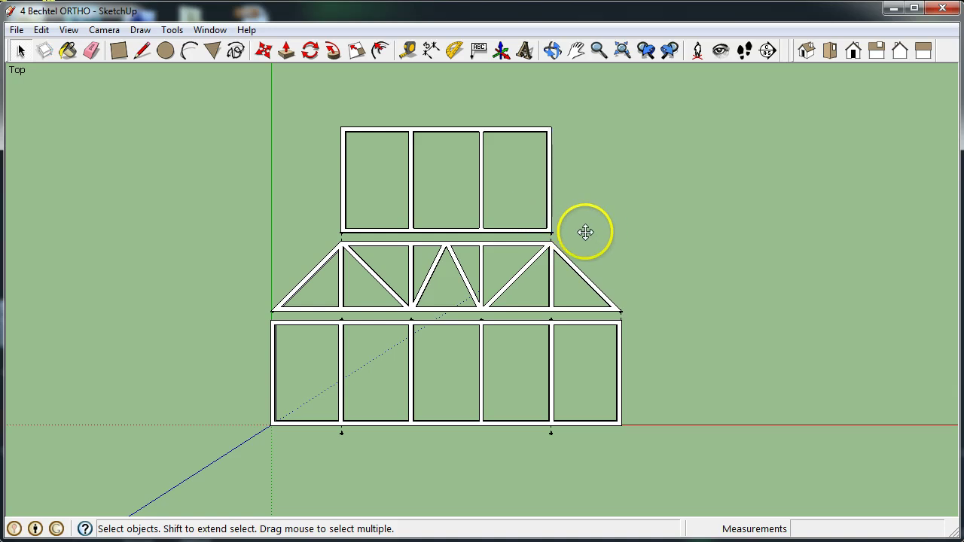
click(490, 232)
click(555, 209)
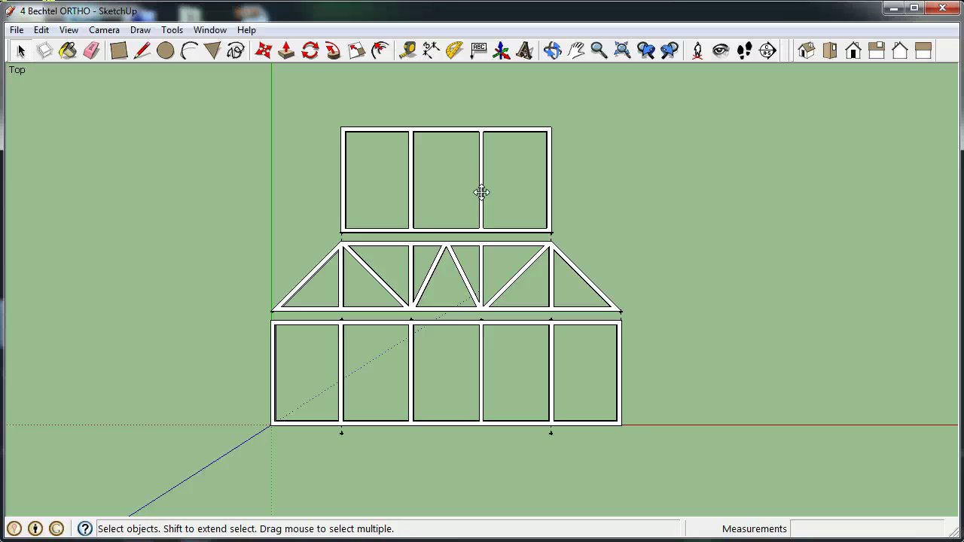
triple_click(482, 193)
right_click(479, 190)
click(538, 299)
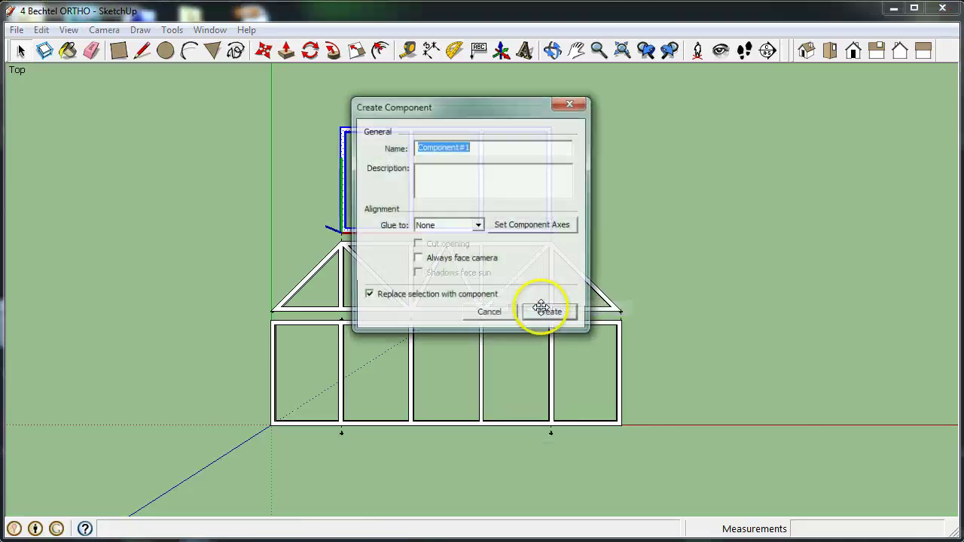
click(542, 313)
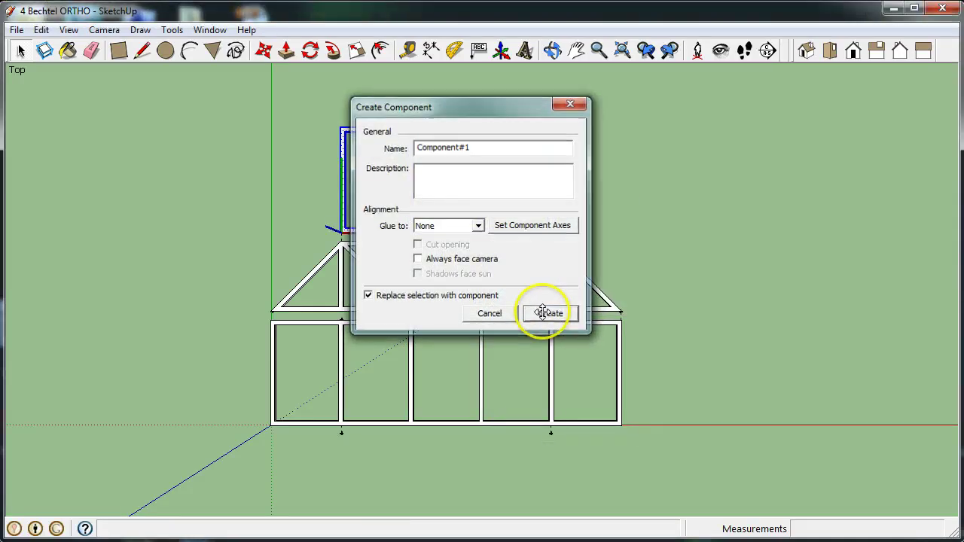
Step: Select the whole side truss and make it a component with the default settings
triple_click(554, 263)
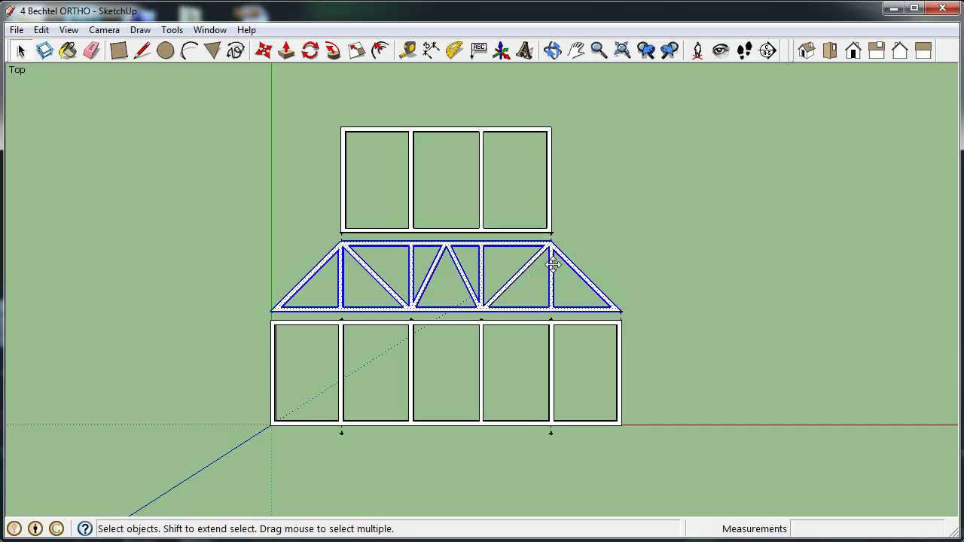
right_click(553, 264)
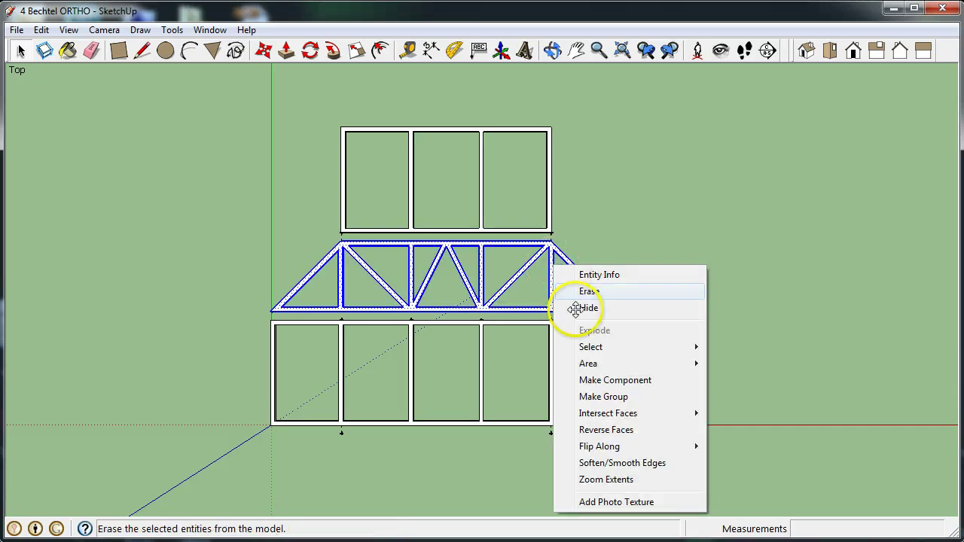
click(608, 381)
click(549, 318)
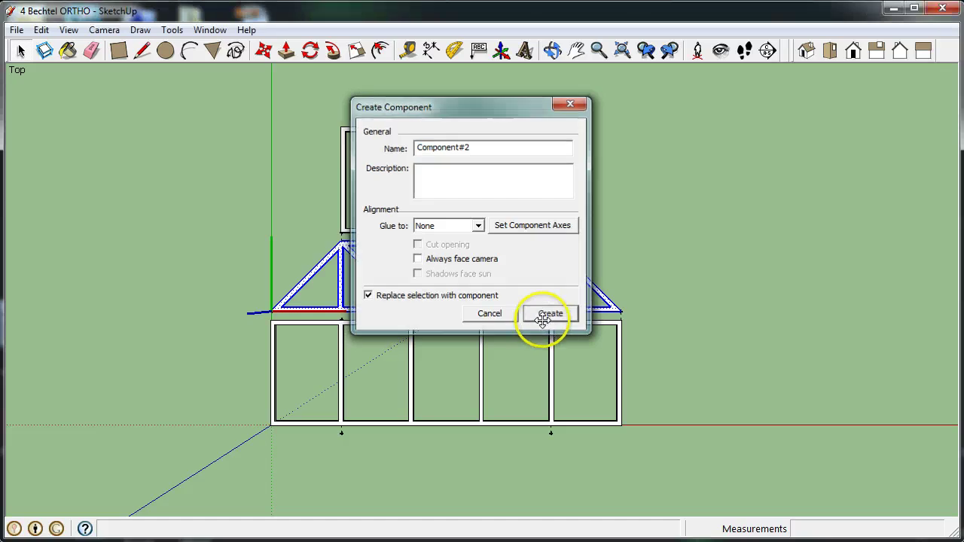
Step: Select the whole base frame and make it a component with the default settings
triple_click(554, 330)
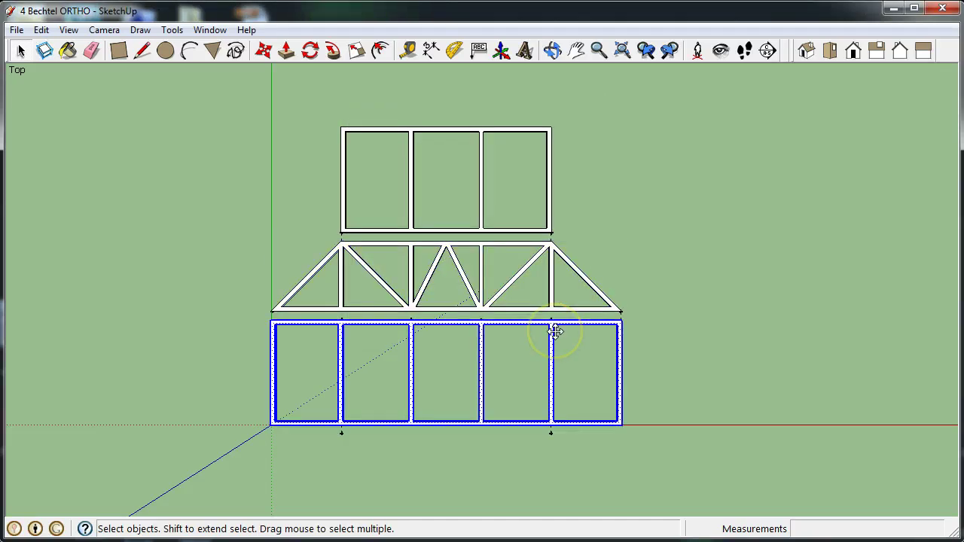
right_click(554, 331)
click(605, 444)
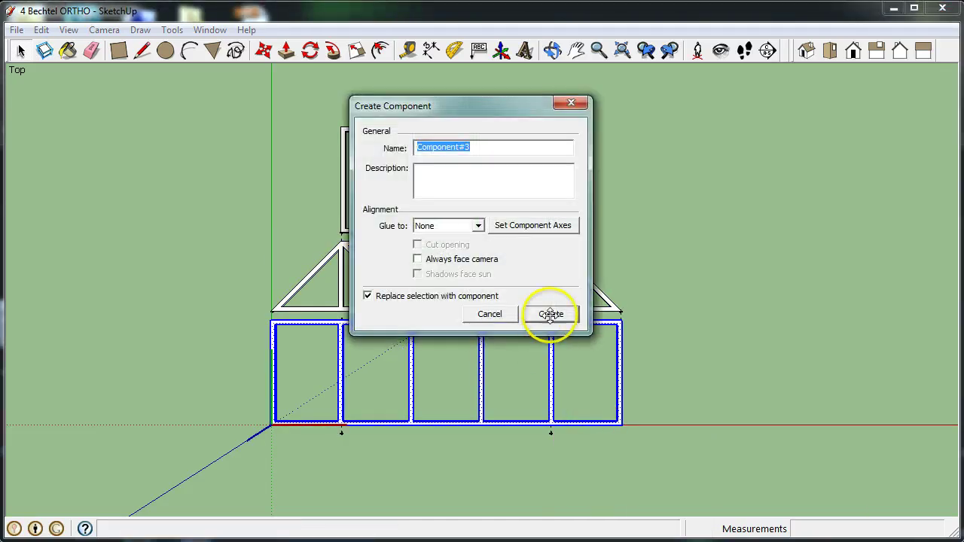
click(551, 314)
Step: Check that the side truss and the top view frame each select as a single component
click(649, 281)
click(554, 272)
click(550, 198)
click(588, 265)
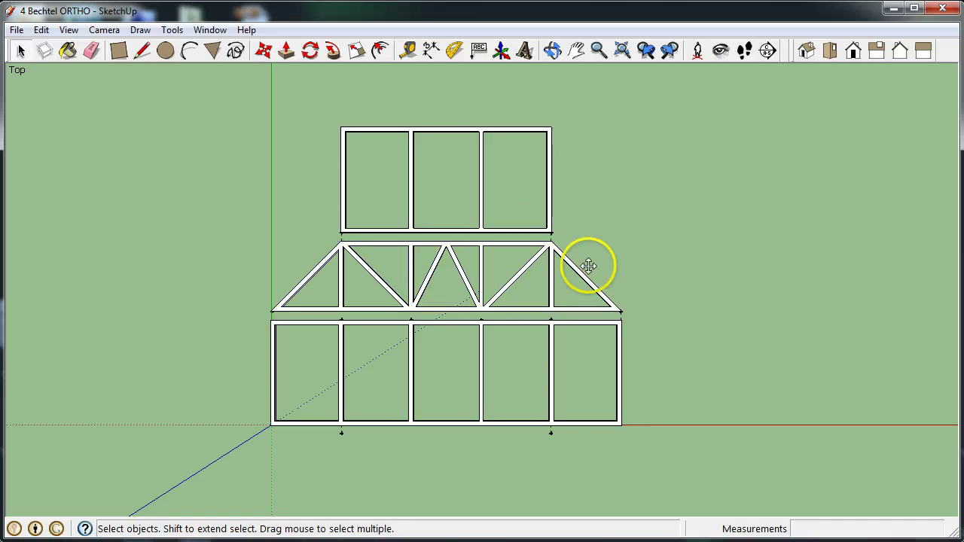
click(577, 276)
click(701, 362)
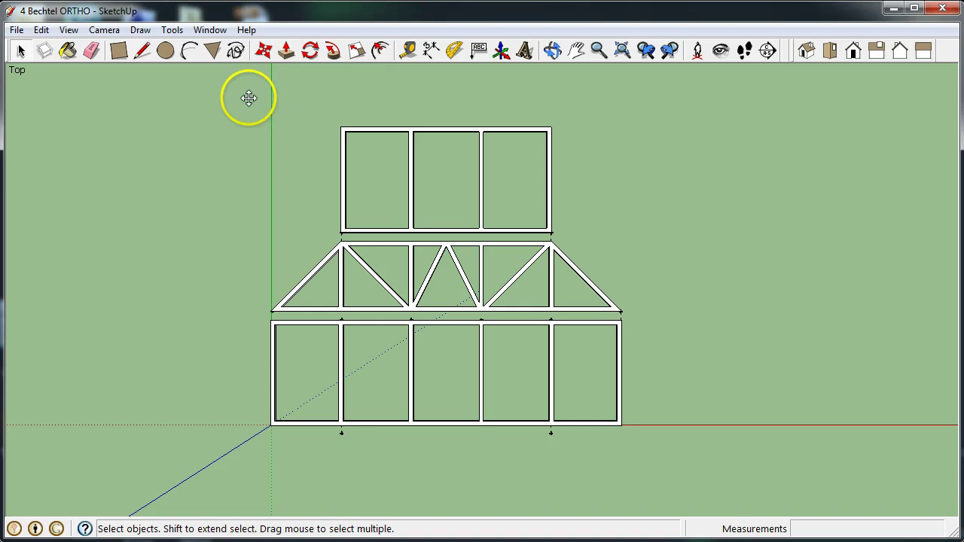
Step: Copy the side truss about 5 1/2" to the guide point below the base frame, and save the model
click(263, 50)
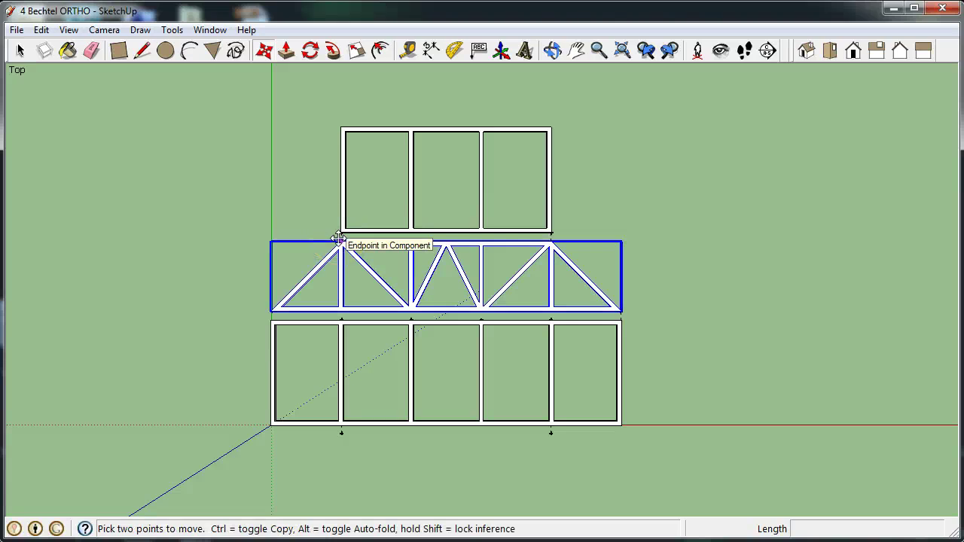
key(ctrl)
drag(340, 238, 342, 436)
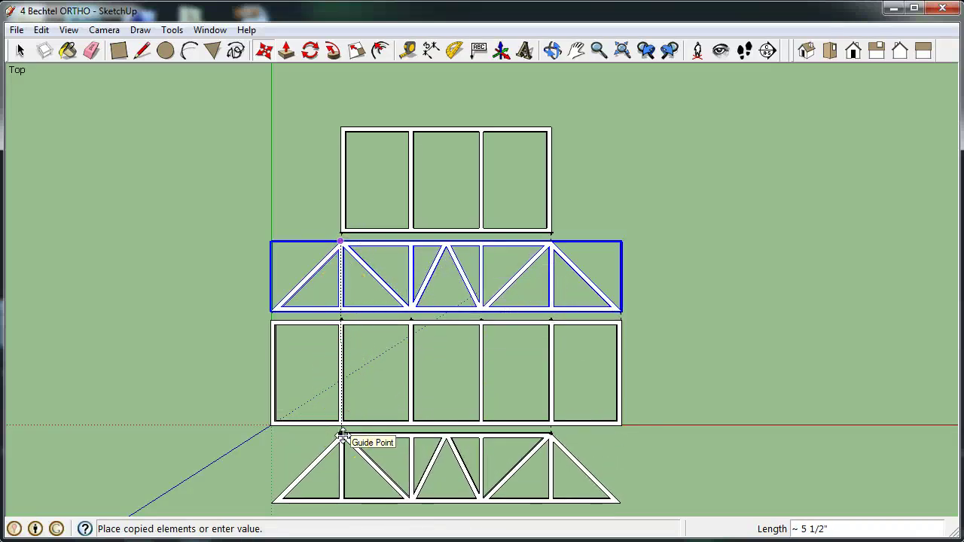
click(342, 435)
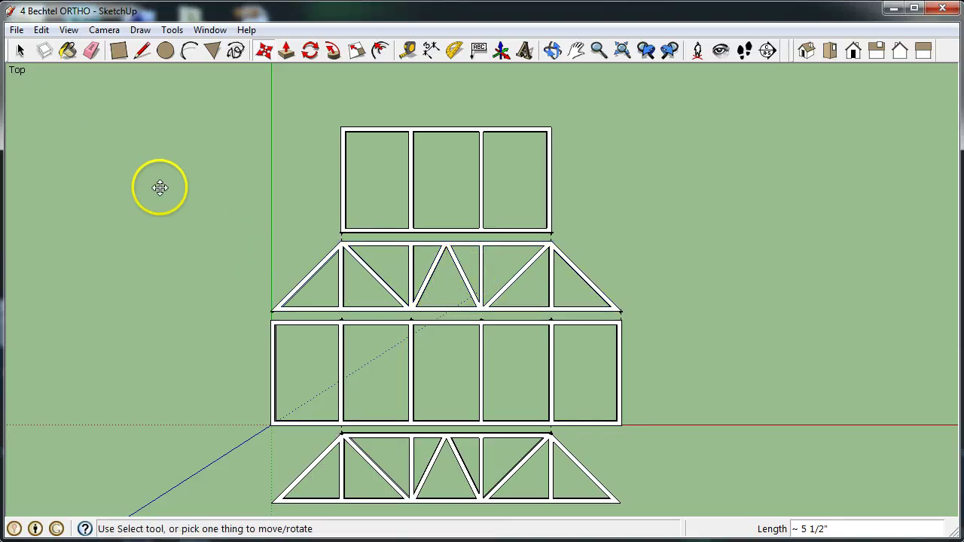
click(16, 30)
click(40, 86)
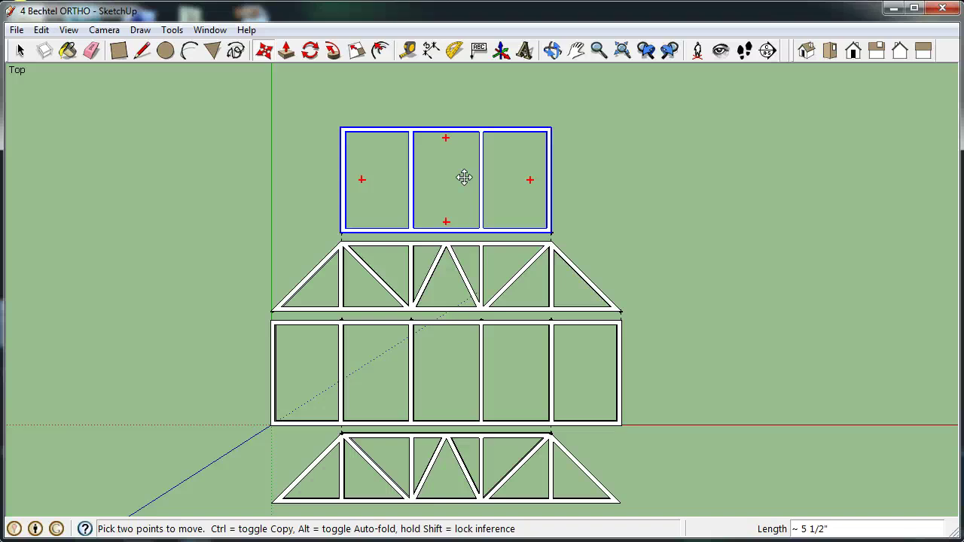
Step: Switch to the web browser and return from the ORTHO tutorial PDF to the Bridge SketchUp Assignments page on Blackboard
key(alt+Tab)
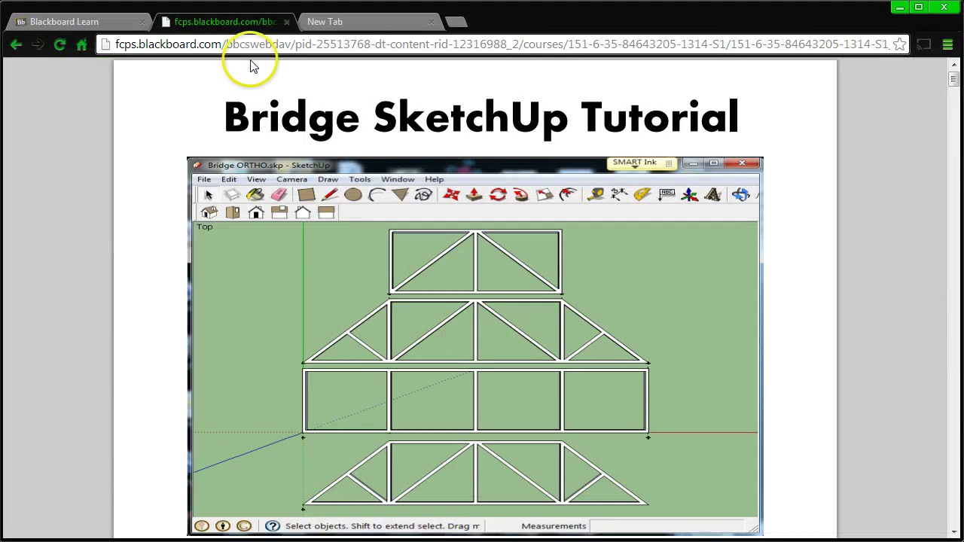
click(91, 23)
click(154, 27)
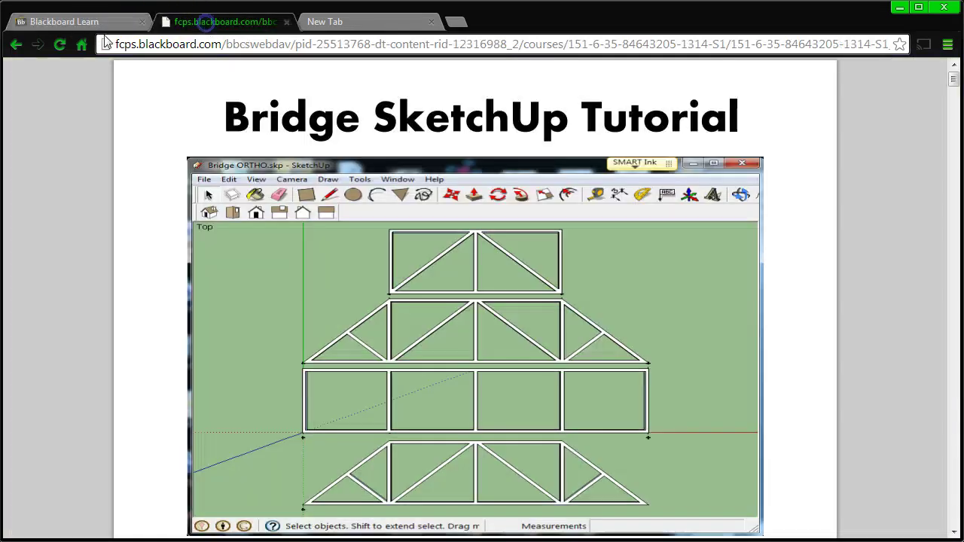
click(16, 44)
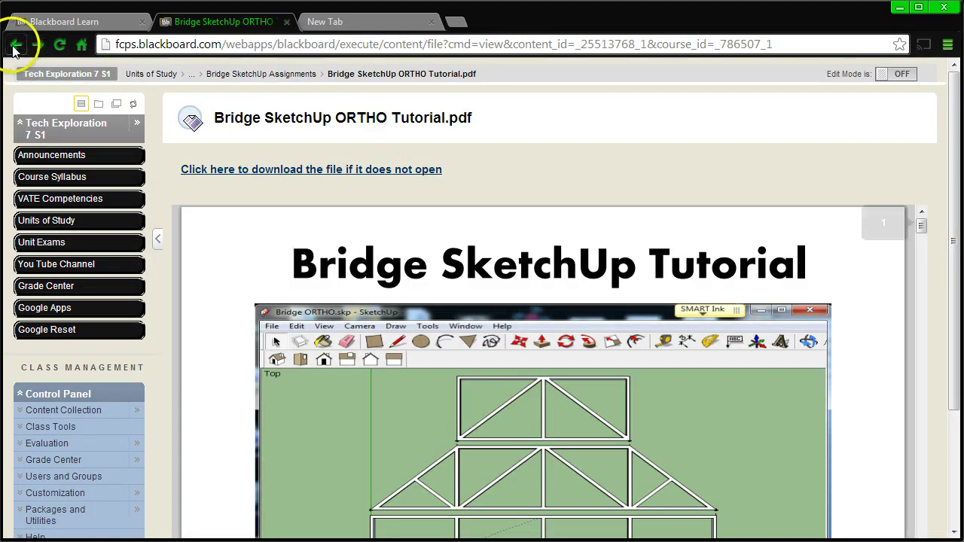
click(16, 43)
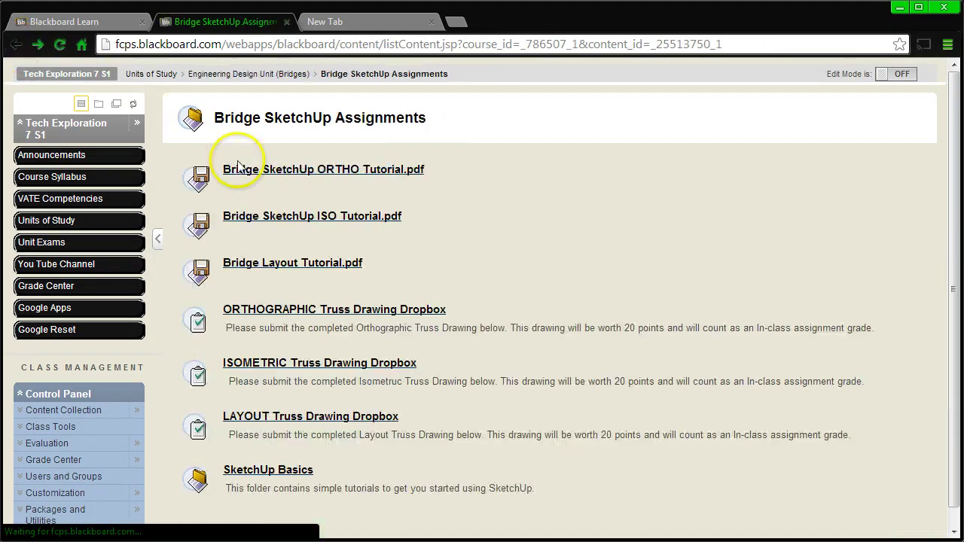
Step: Open the ORTHOGRAPHIC Truss Drawing Dropbox and review its file attachment and Submit sections
click(270, 310)
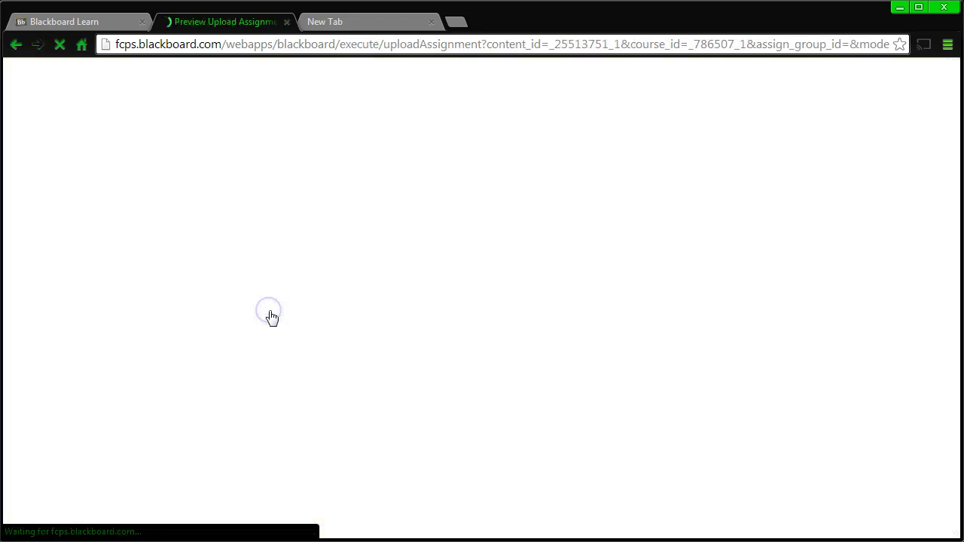
scroll(335, 297, down, 2)
scroll(336, 296, down, 2)
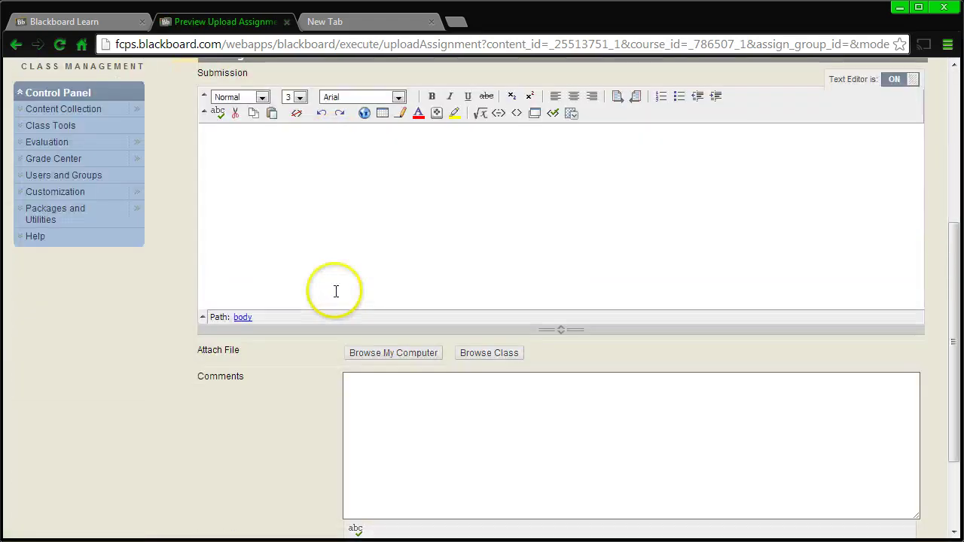
scroll(368, 358, down, 2)
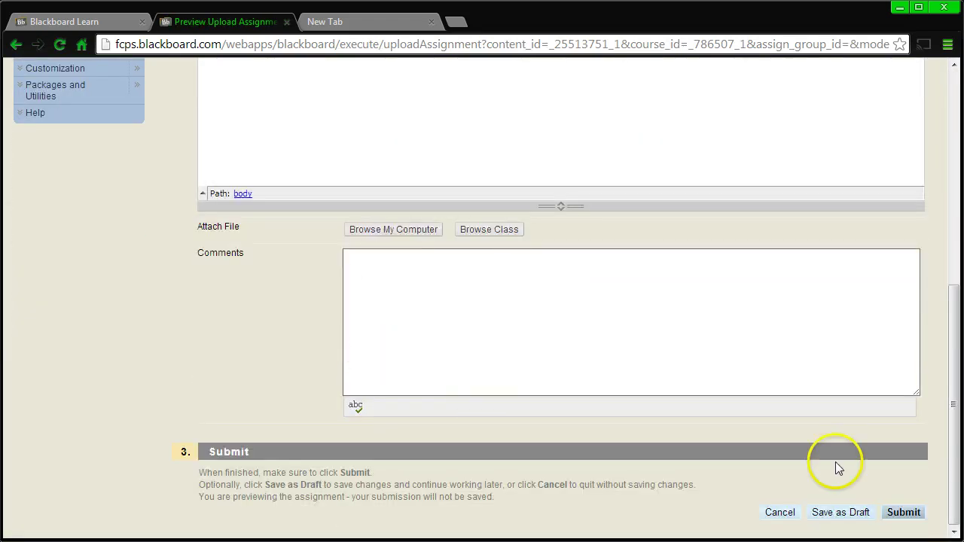